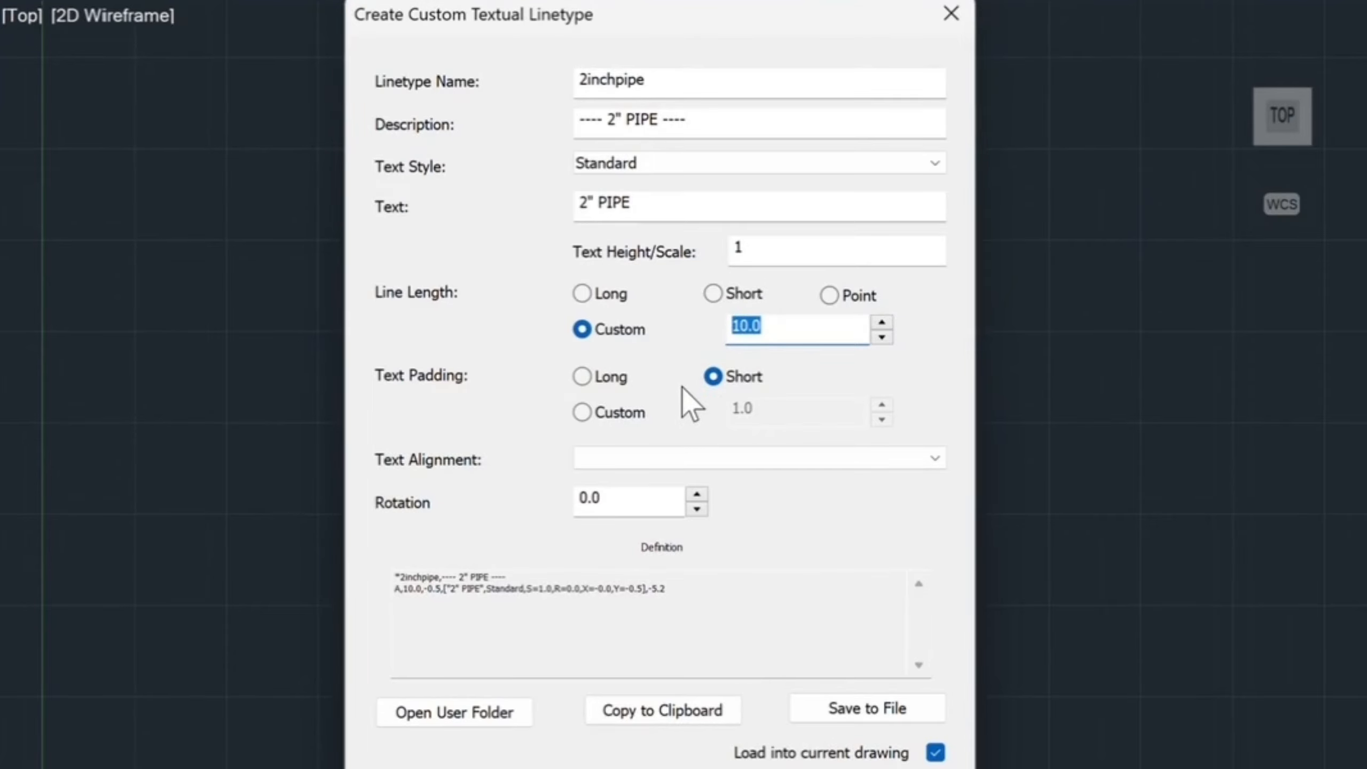
Save the 2inchpipe linetype definition as 2in-pipe in the linetypes folder and load it into the current drawing
{"action": "left_click", "coordinate": [849, 708]}
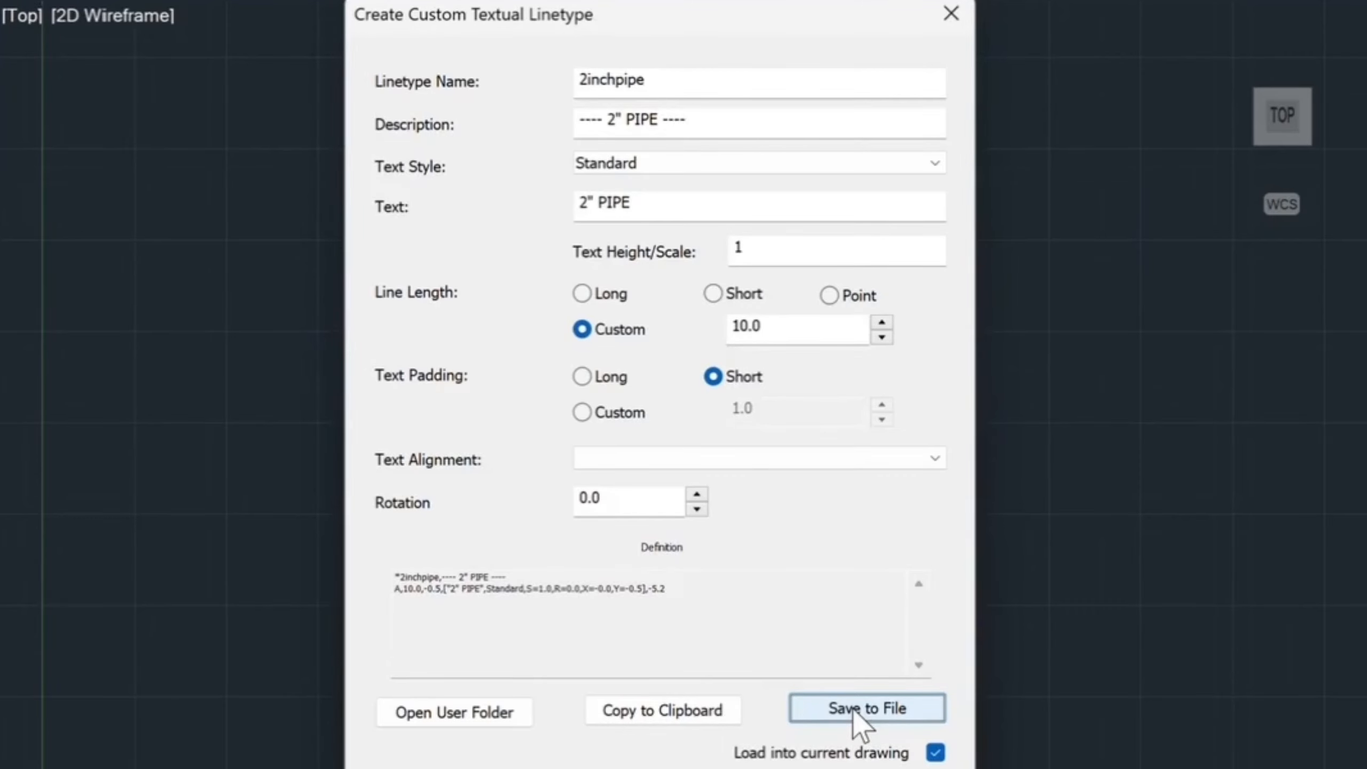
{"action": "left_click", "coordinate": [852, 709]}
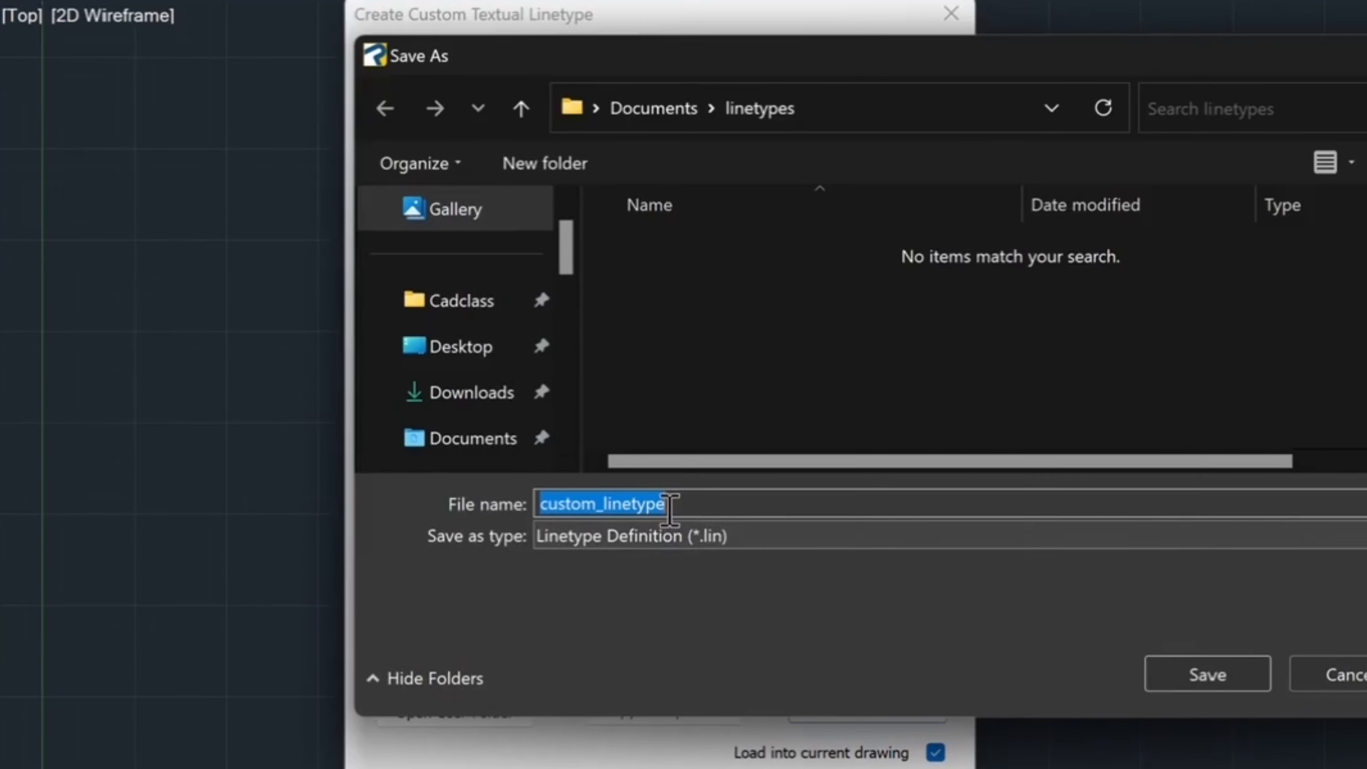
{"action": "left_click", "coordinate": [596, 504]}
{"action": "left_click_drag", "start_coordinate": [700, 512], "coordinate": [492, 502]}
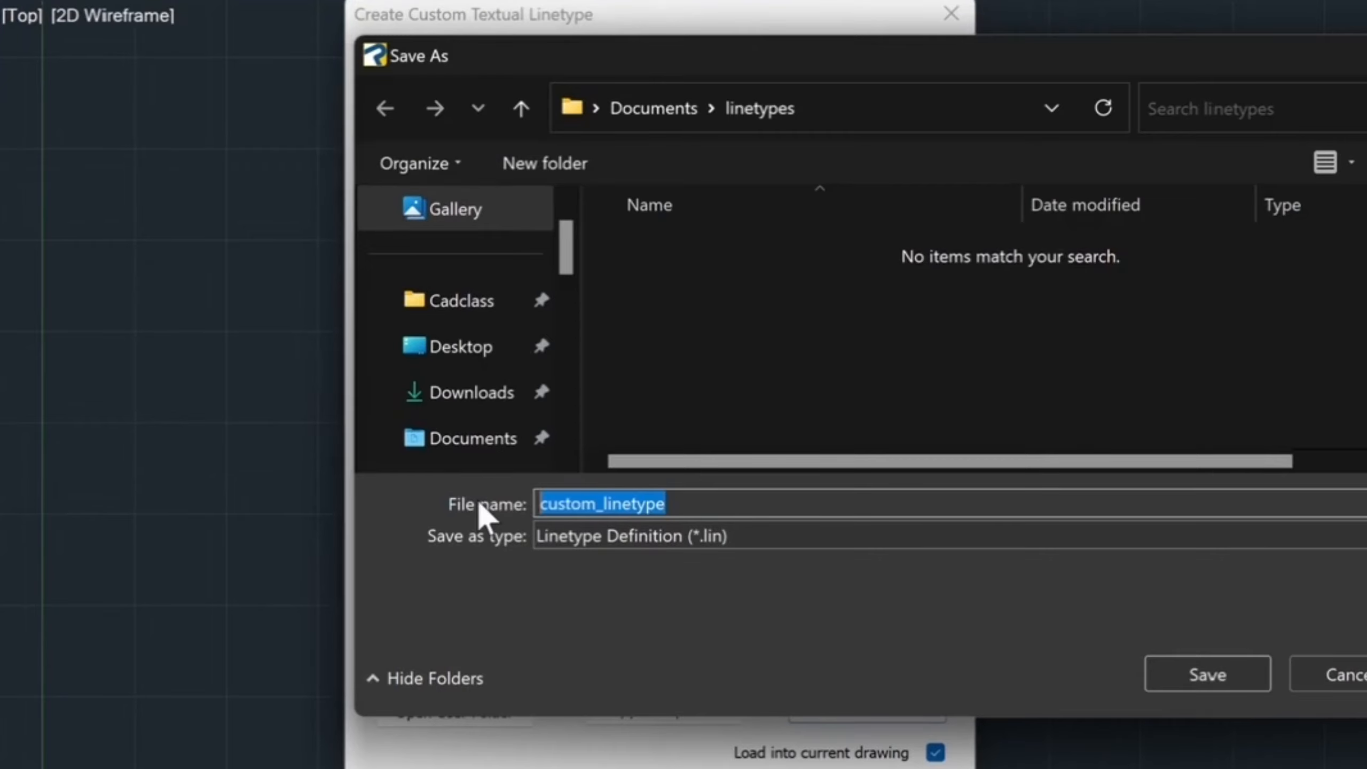
{"action": "type", "text": "2in-pipe"}
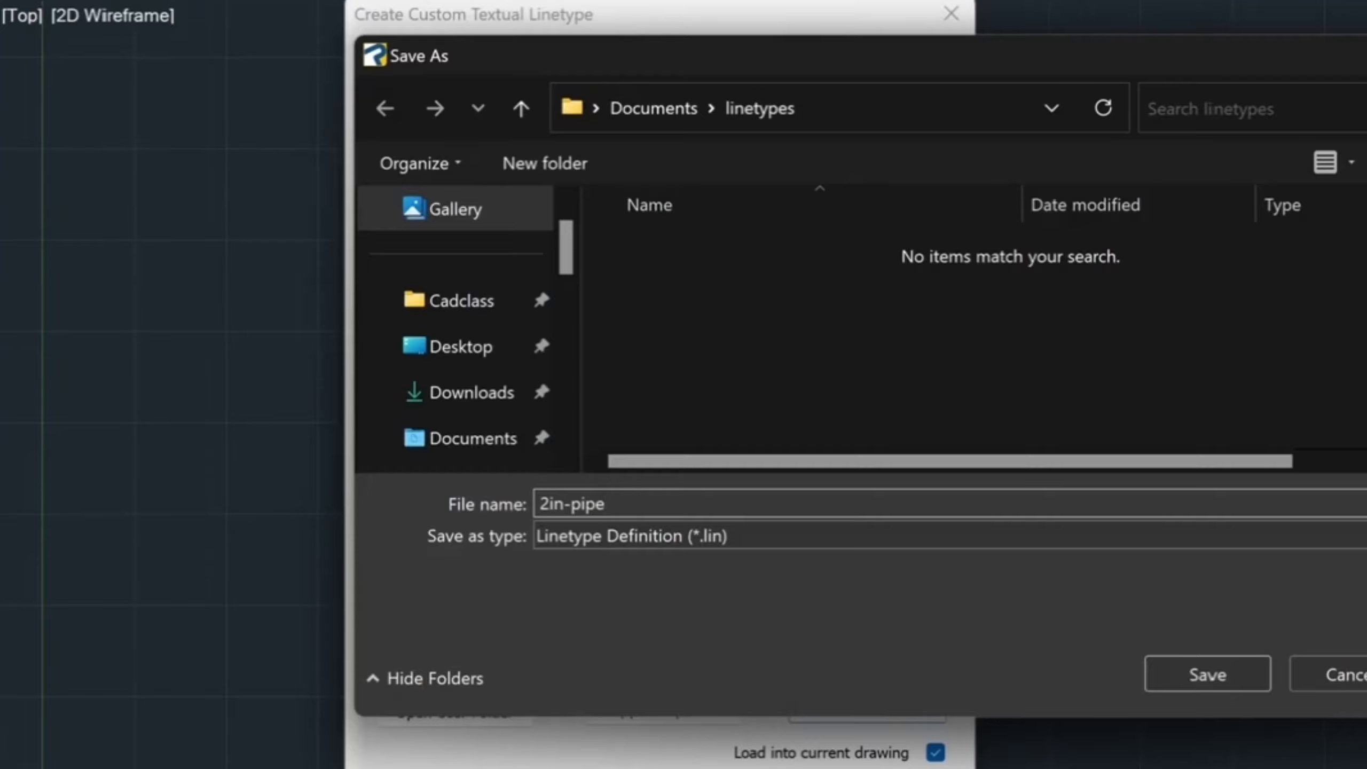
{"action": "left_click", "coordinate": [1188, 668]}
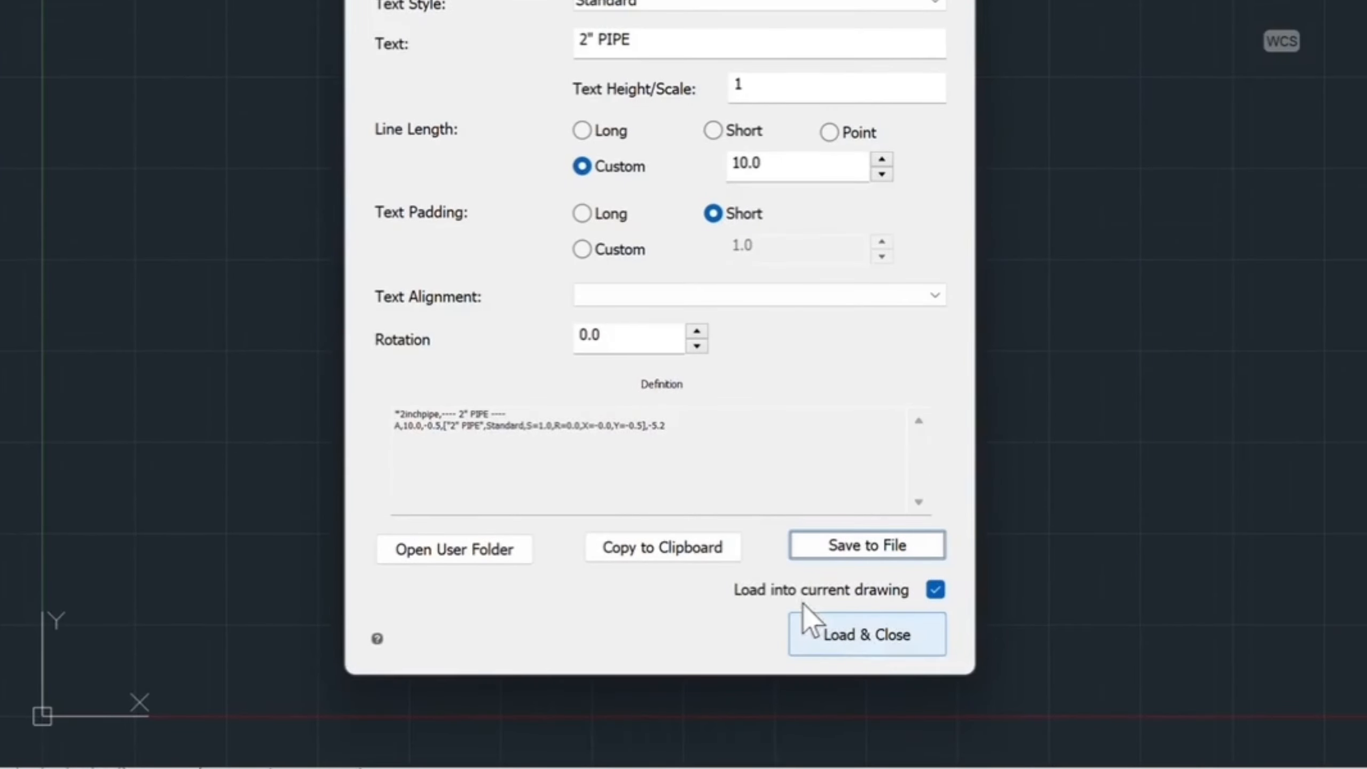
{"action": "left_click", "coordinate": [852, 631]}
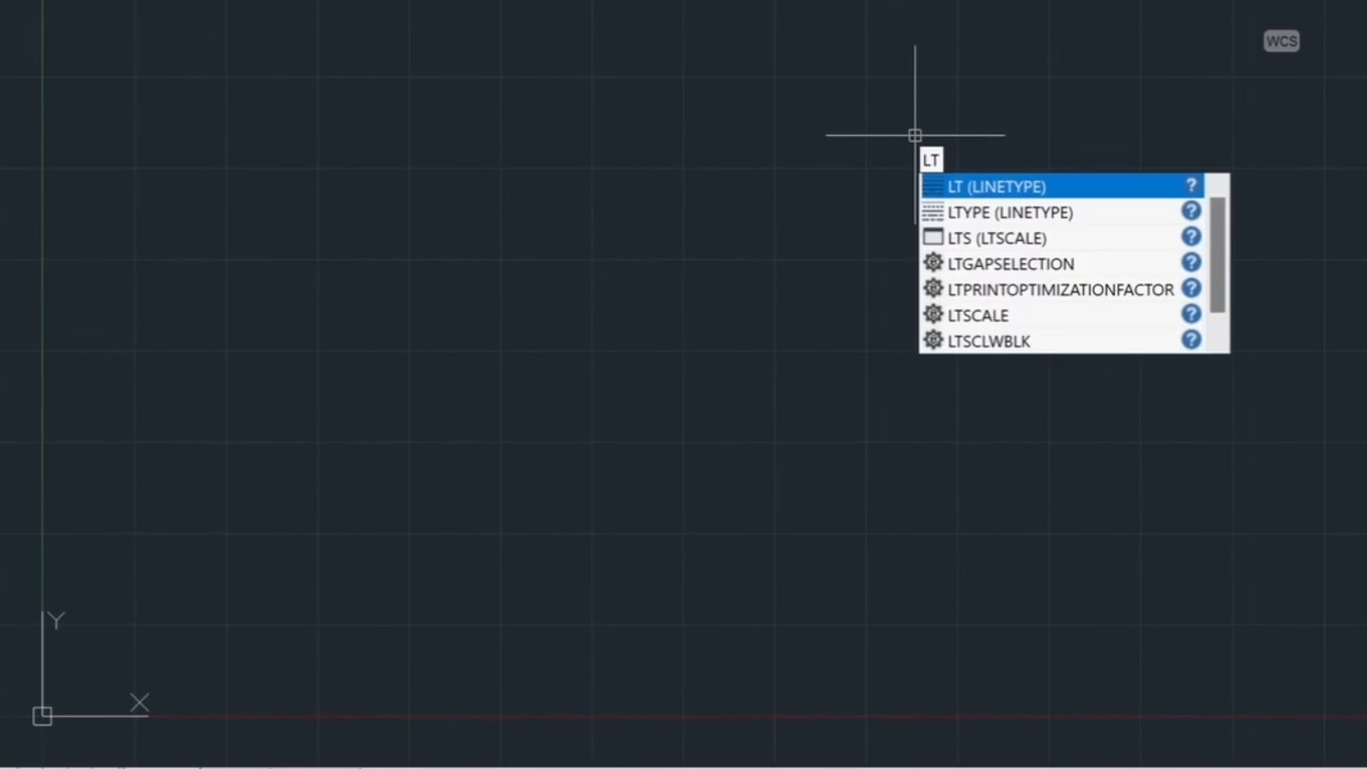
Select the 2inchpipe linetype in the Linetype Manager and accept the selection
{"action": "key", "text": "Return"}
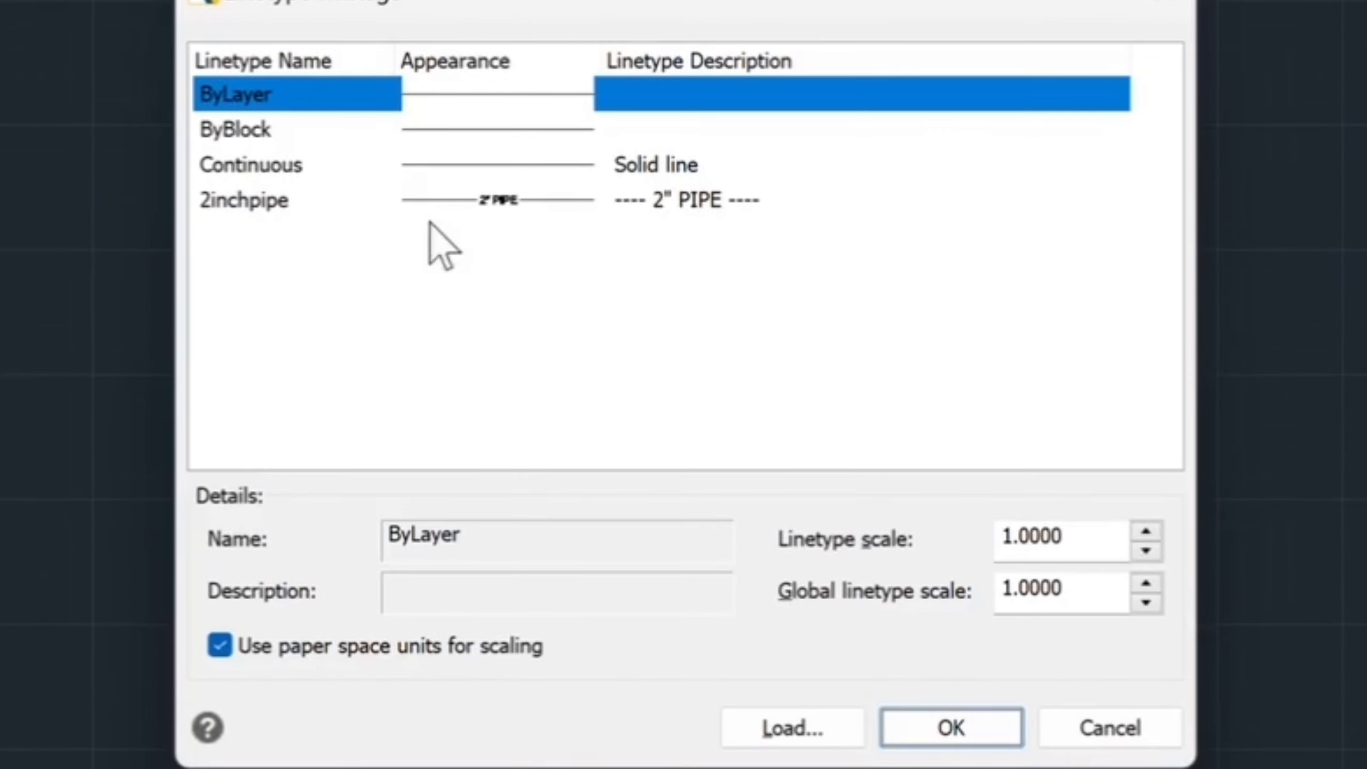
{"action": "left_click", "coordinate": [251, 200]}
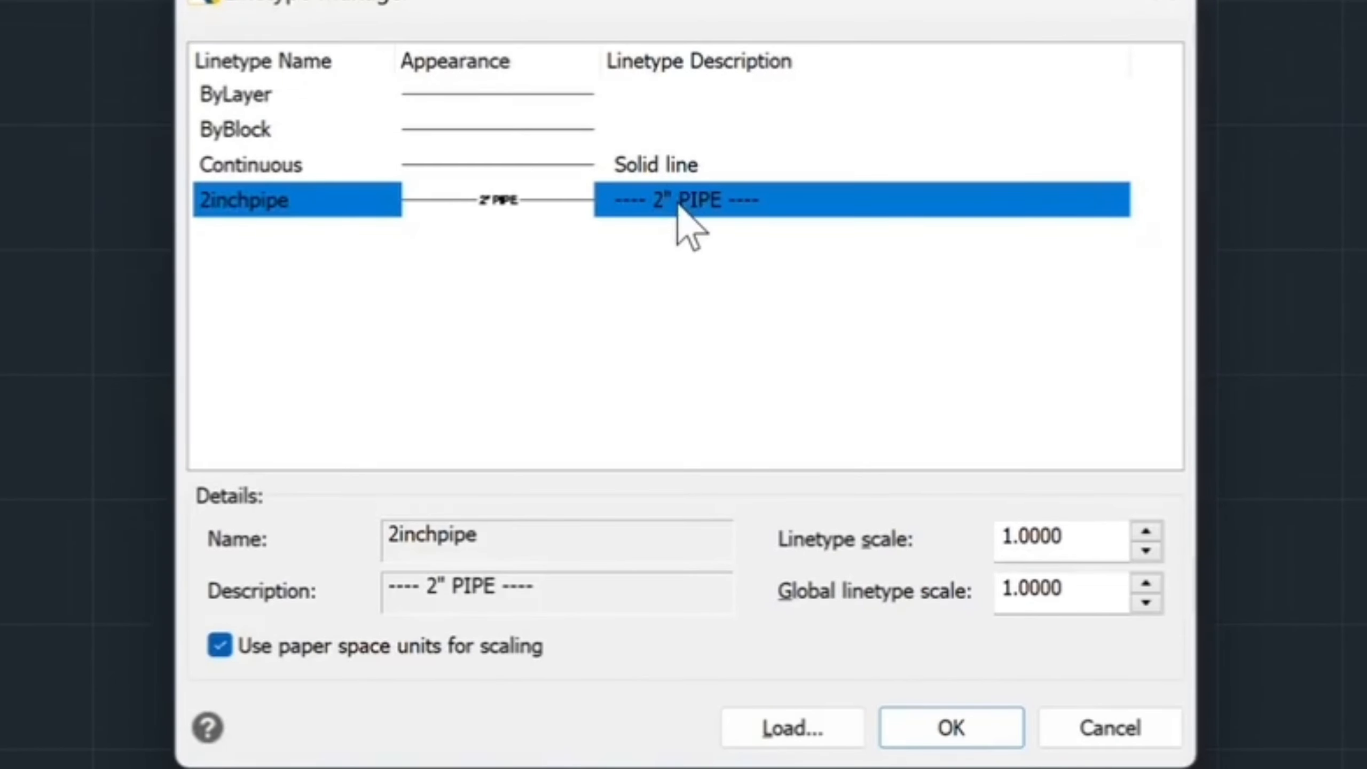
{"action": "left_click", "coordinate": [977, 735]}
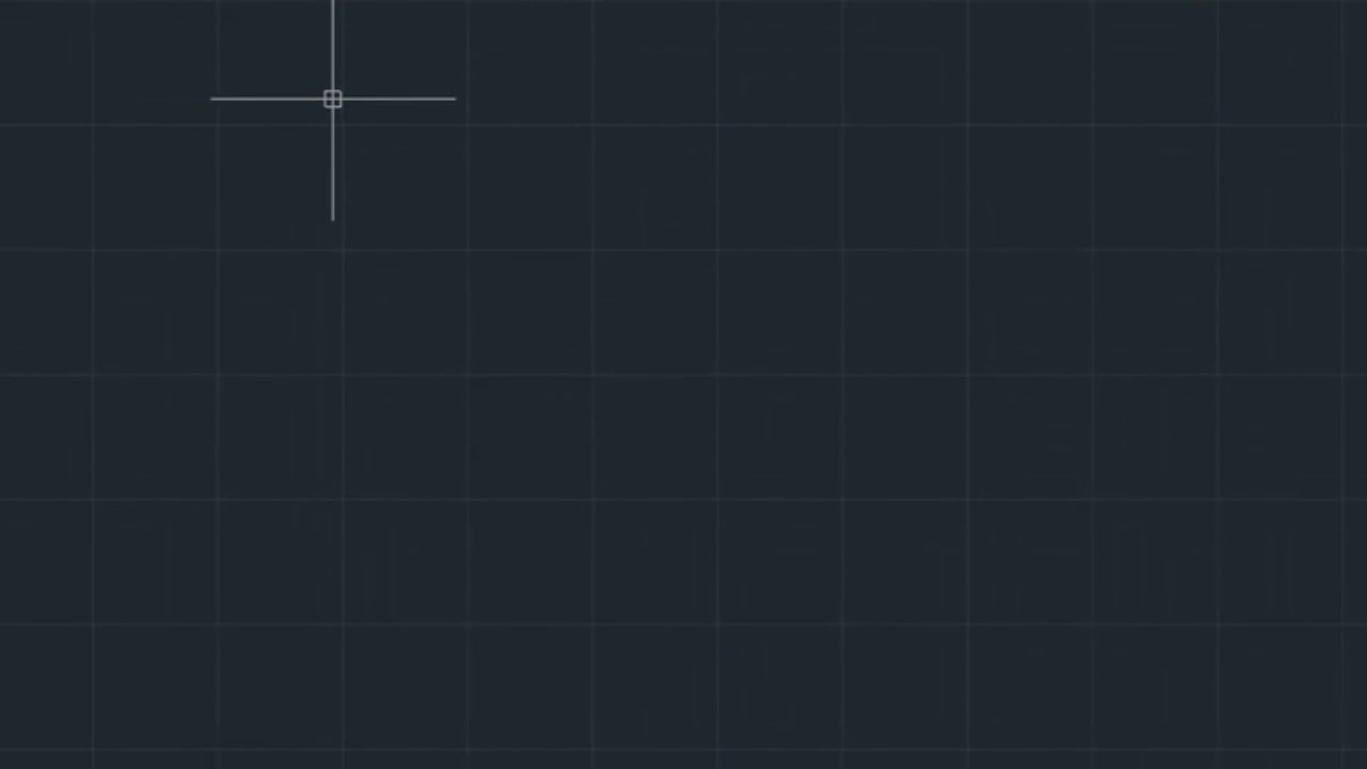
Draw a horizontal line about 4'-8" long above the X axis with the 2inchpipe linetype
{"action": "scroll", "coordinate": [332, 100], "scroll_direction": "down", "scroll_amount": 3}
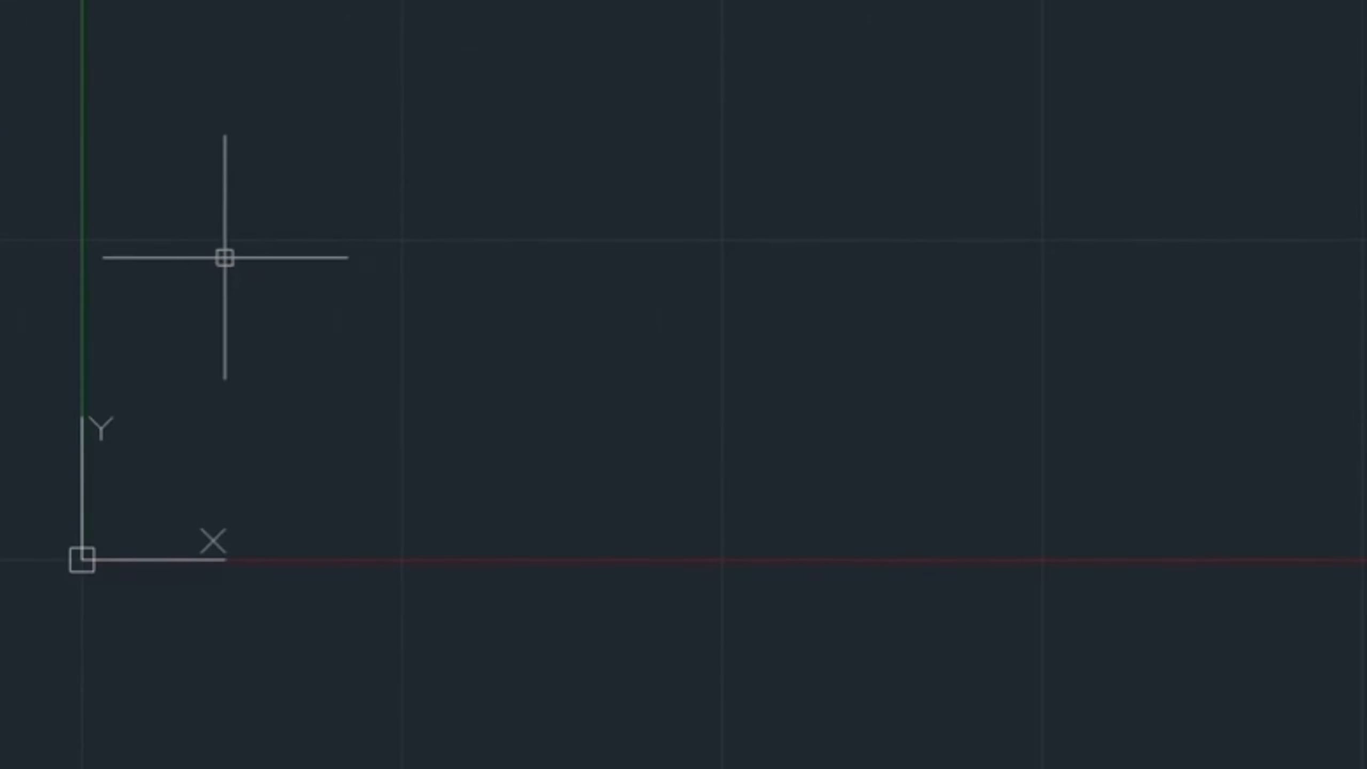
{"action": "type", "text": "l"}
{"action": "key", "text": "Return"}
{"action": "left_click", "coordinate": [198, 217]}
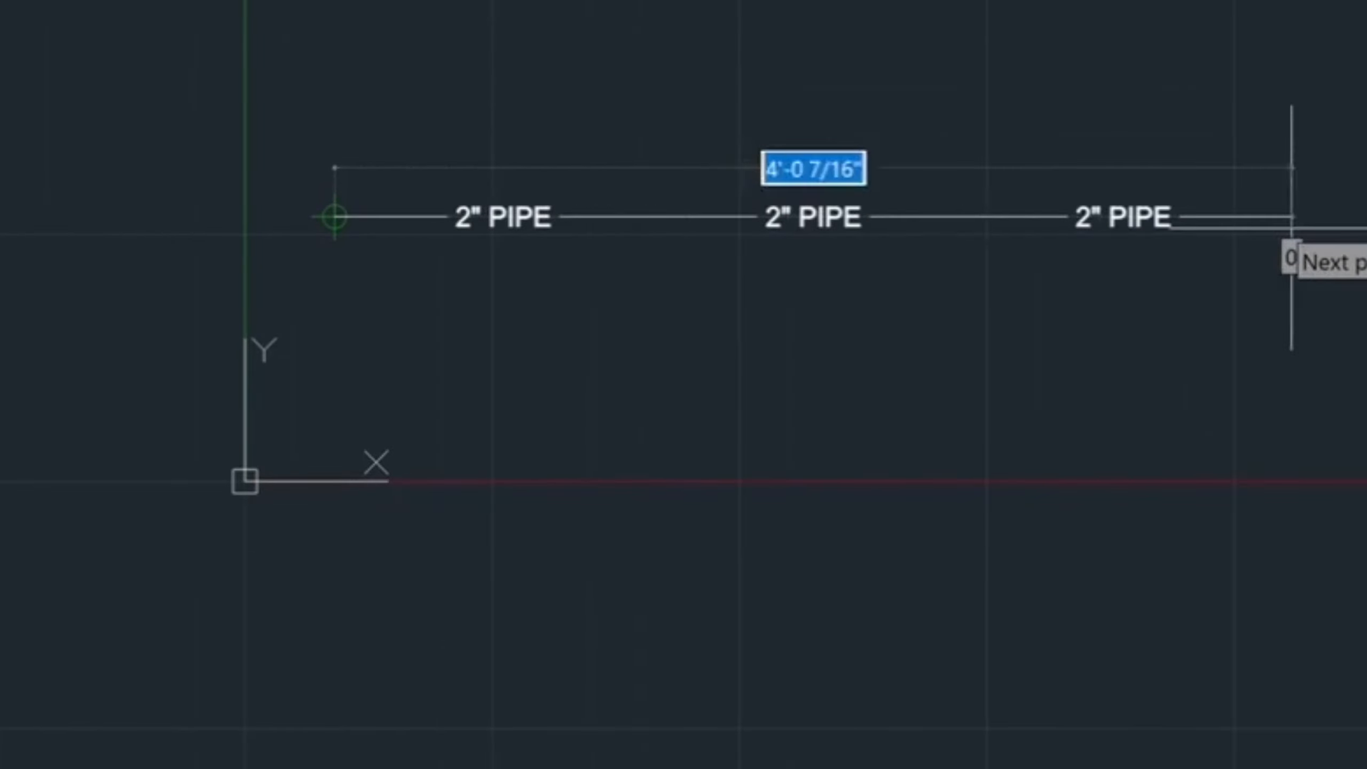
{"action": "scroll", "coordinate": [797, 216], "scroll_direction": "down", "scroll_amount": 1}
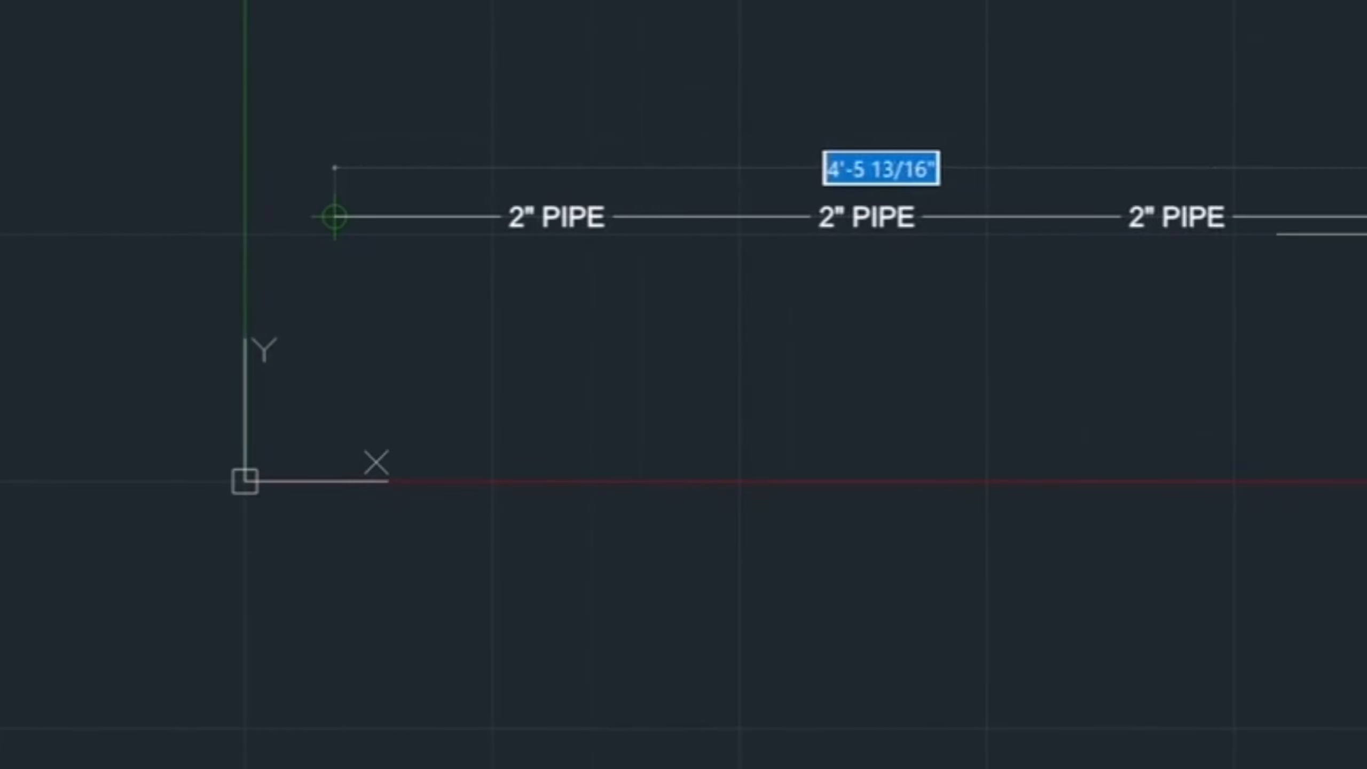
{"action": "left_click", "coordinate": [1366, 232]}
{"action": "key", "text": "Escape"}
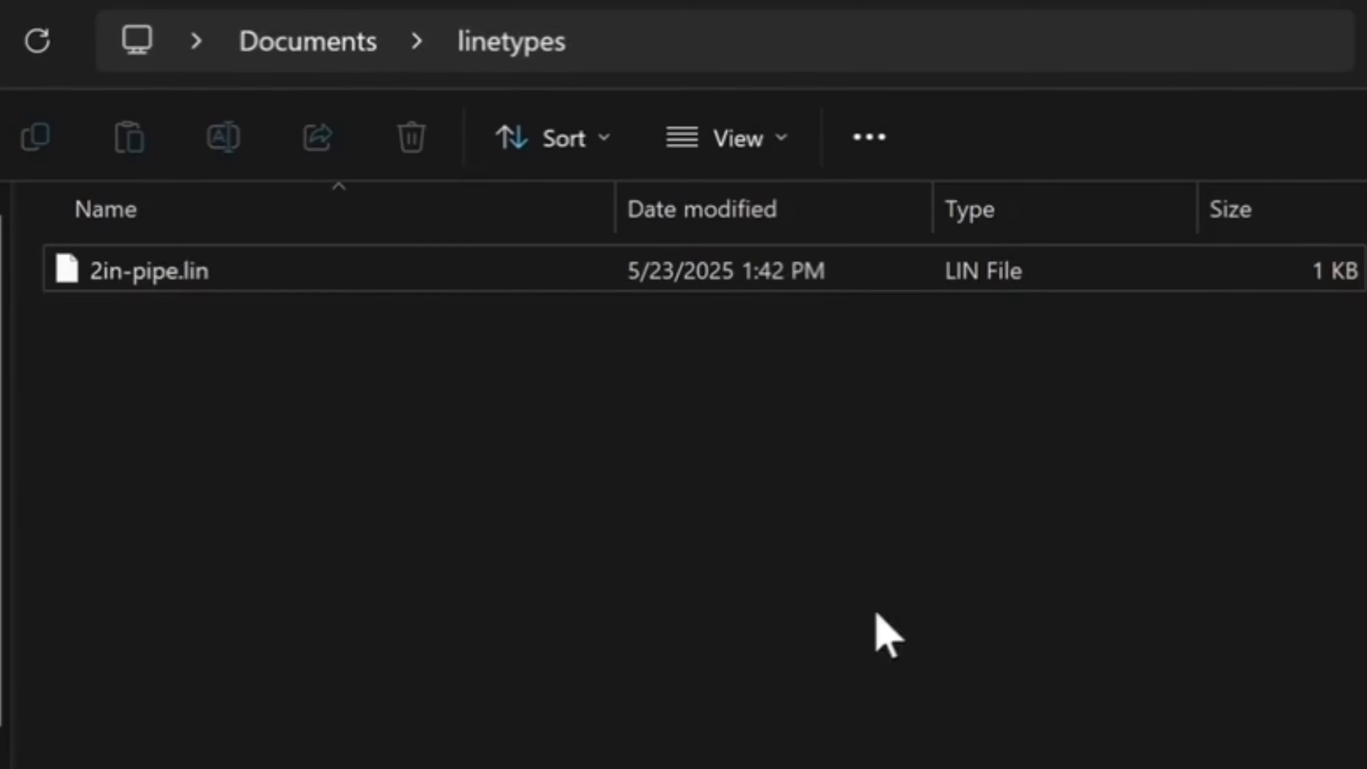
Switch to File Explorer and open 2in-pipe.lin from the Documents linetypes folder in Notepad
{"action": "left_click", "coordinate": [378, 268]}
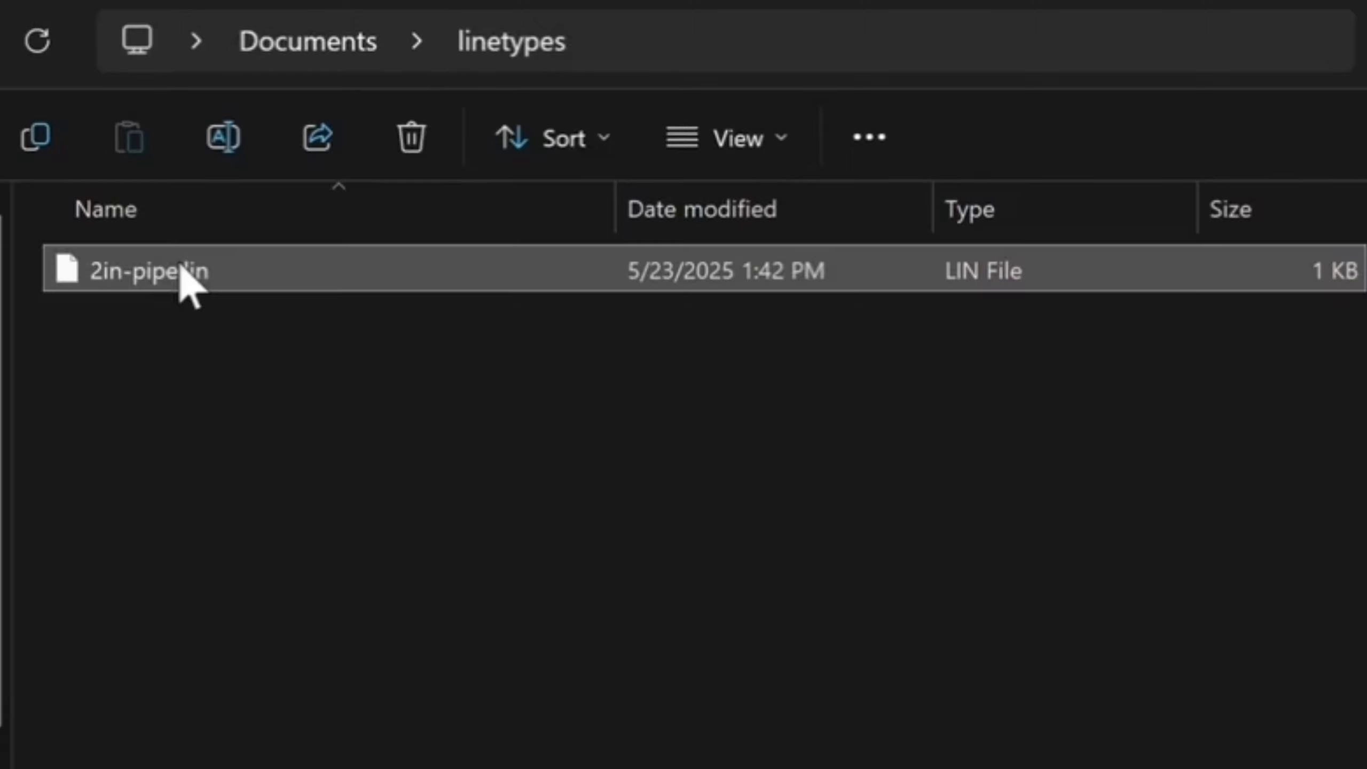
{"action": "right_click", "coordinate": [182, 265]}
{"action": "mouse_move", "coordinate": [417, 401]}
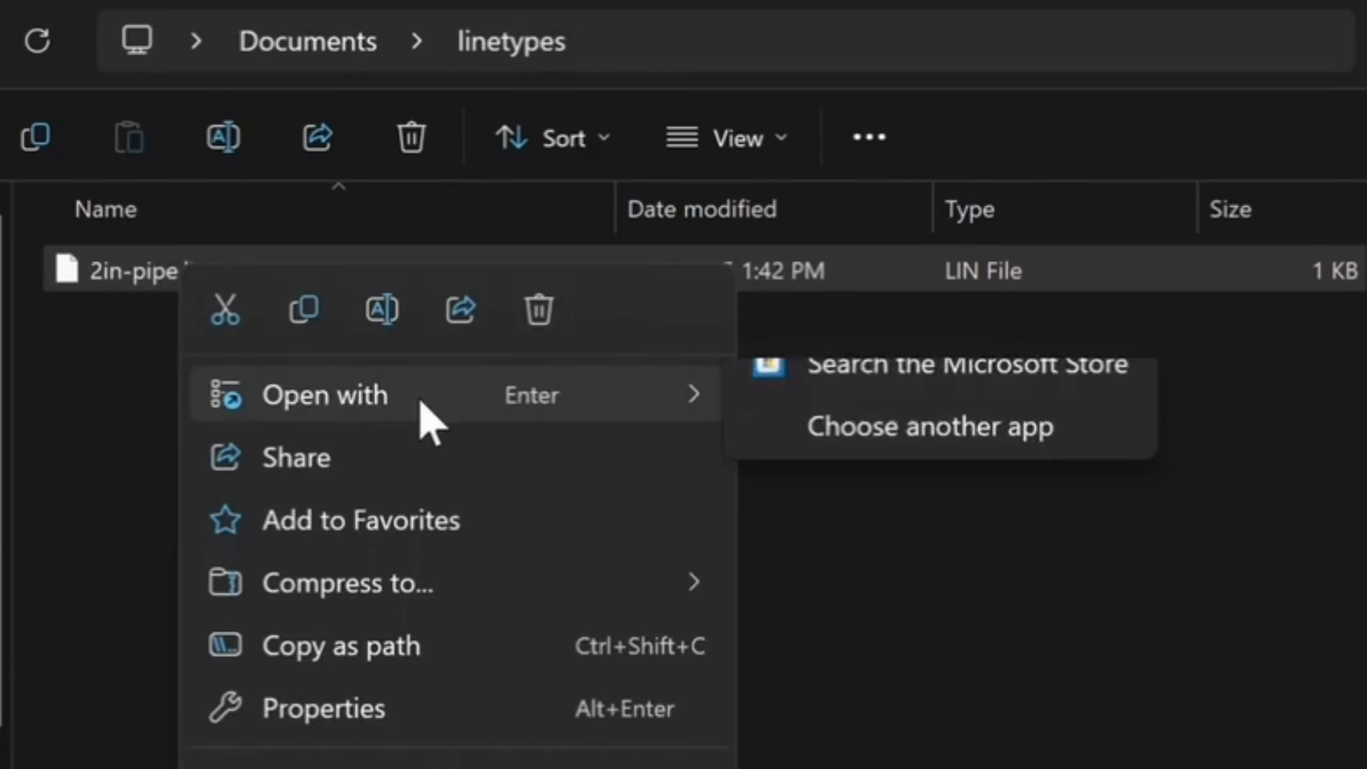
{"action": "left_click", "coordinate": [914, 404]}
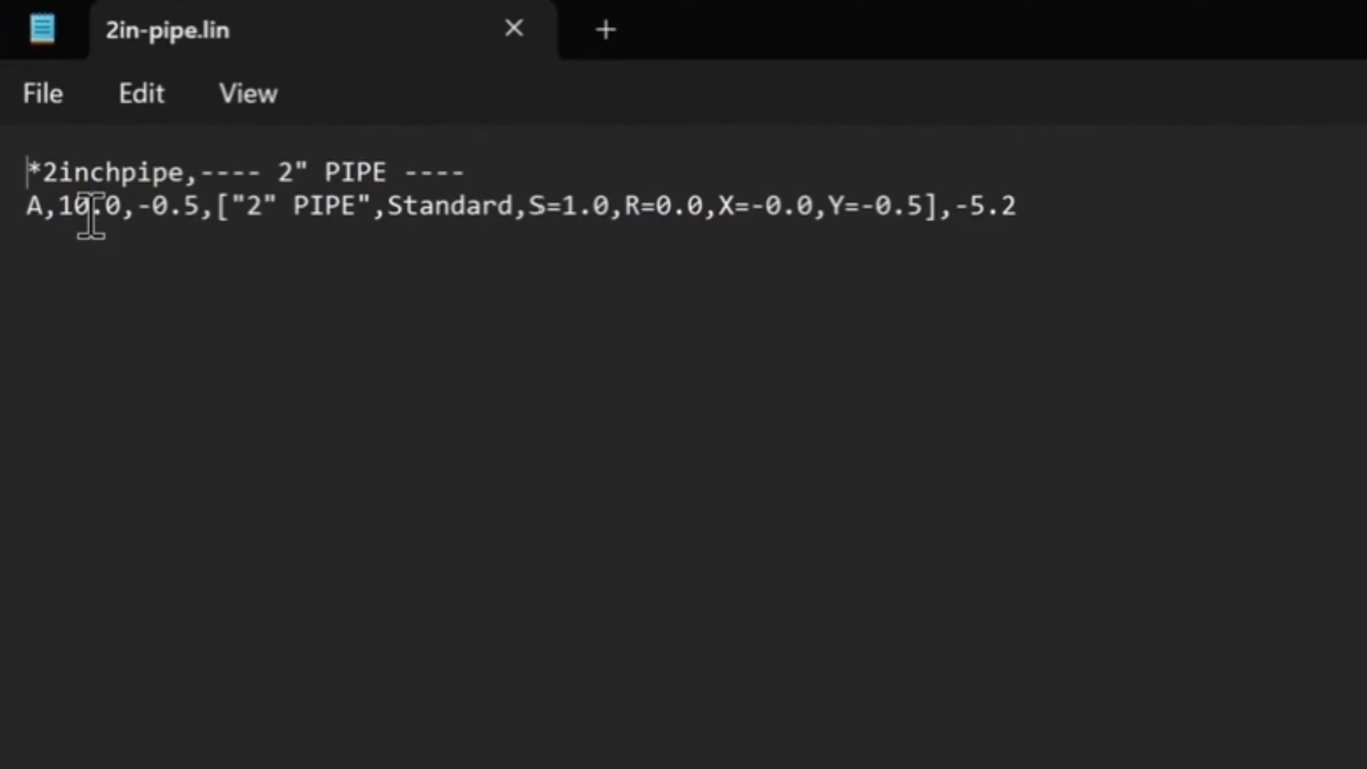
Change the first dash length in the 2inchpipe definition to 3 and save the file
{"action": "left_click_drag", "start_coordinate": [39, 173], "coordinate": [189, 162]}
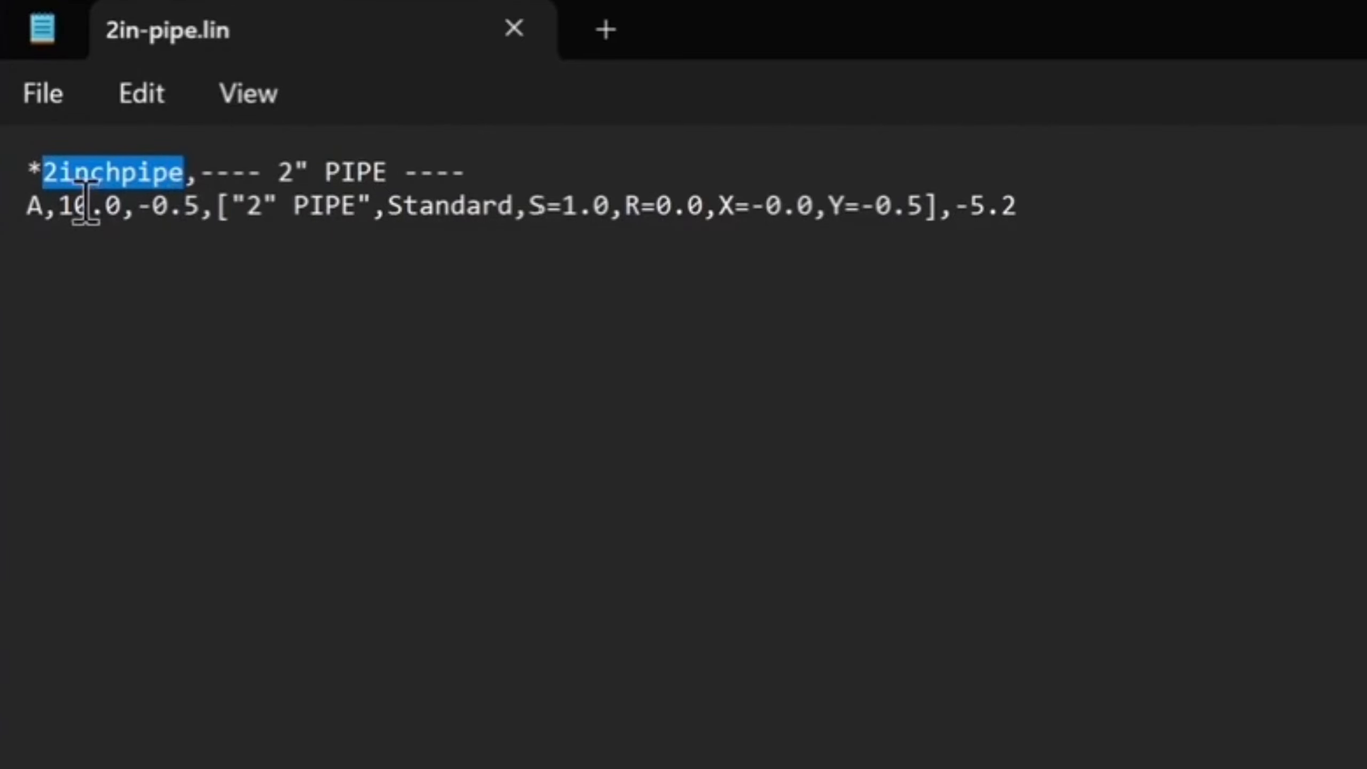
{"action": "left_click_drag", "start_coordinate": [58, 206], "coordinate": [119, 206]}
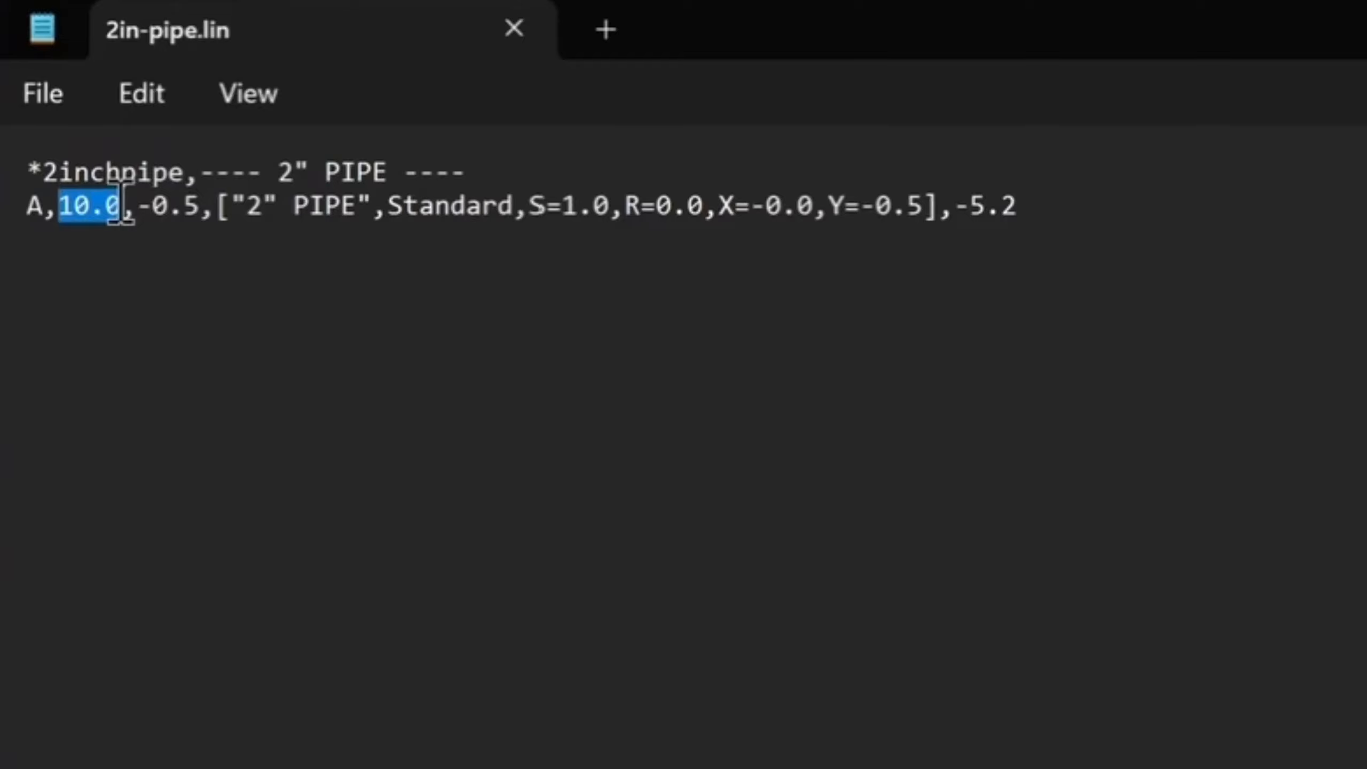
{"action": "key", "text": "Left"}
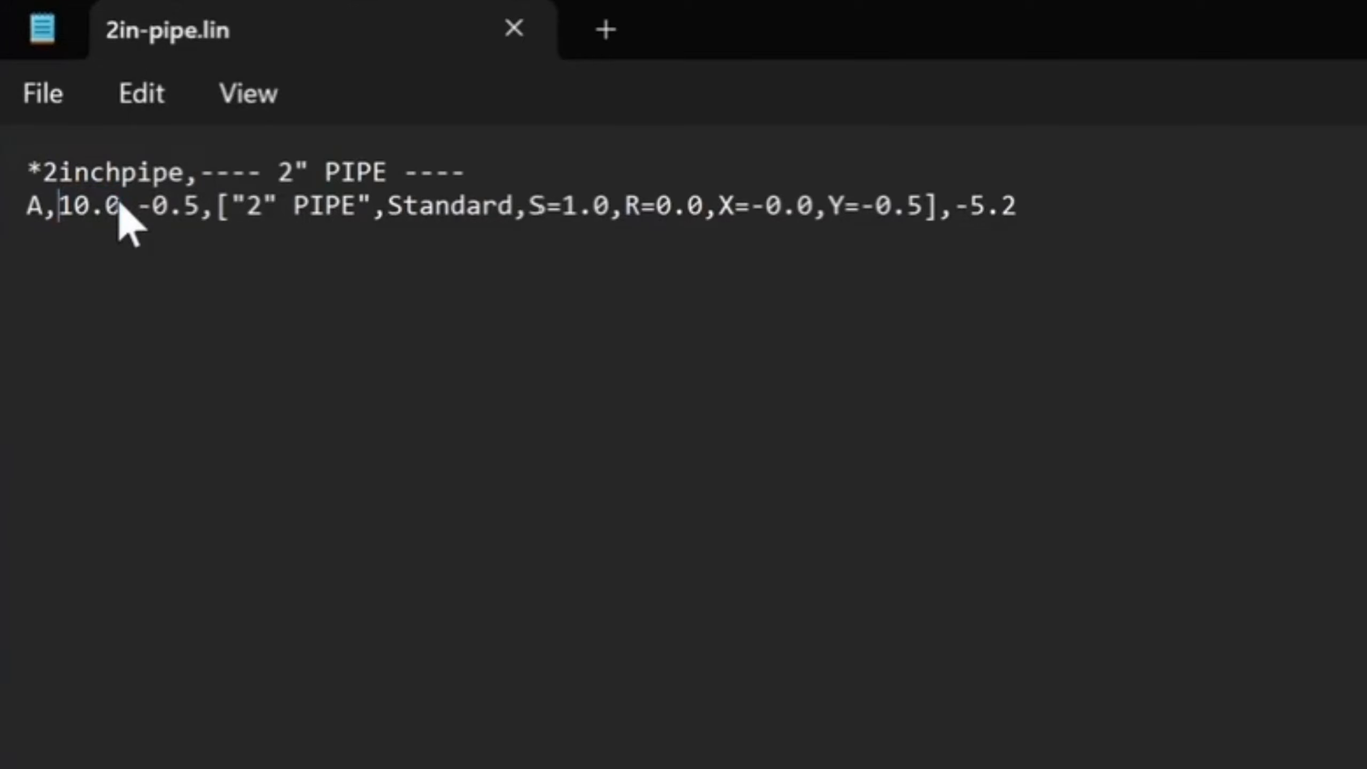
{"action": "key", "text": "BackSpace"}
{"action": "type", "text": "3"}
{"action": "left_click", "coordinate": [39, 100]}
{"action": "left_click", "coordinate": [143, 431]}
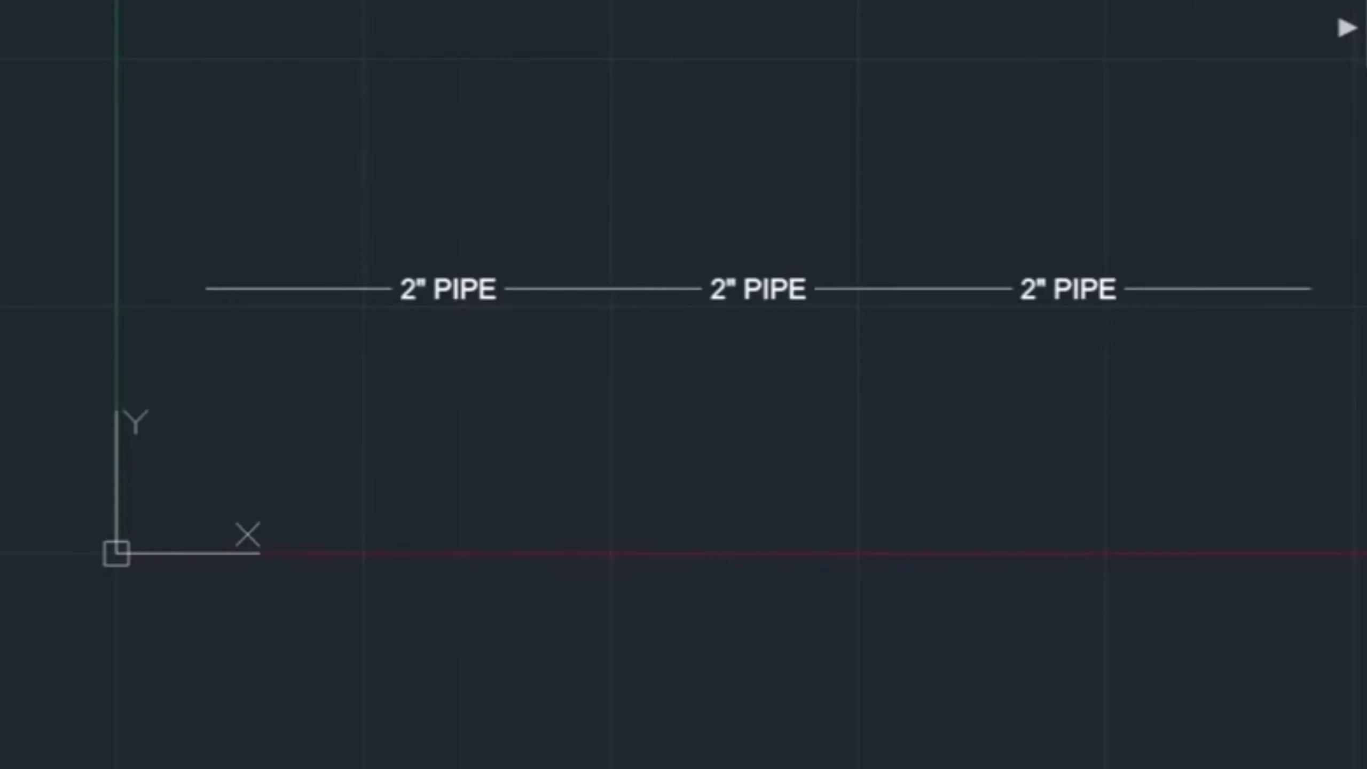
Switch back to progeCAD, preview a second horizontal line below the first to check the linetype spacing, and cancel it
{"action": "left_click", "coordinate": [1361, 5]}
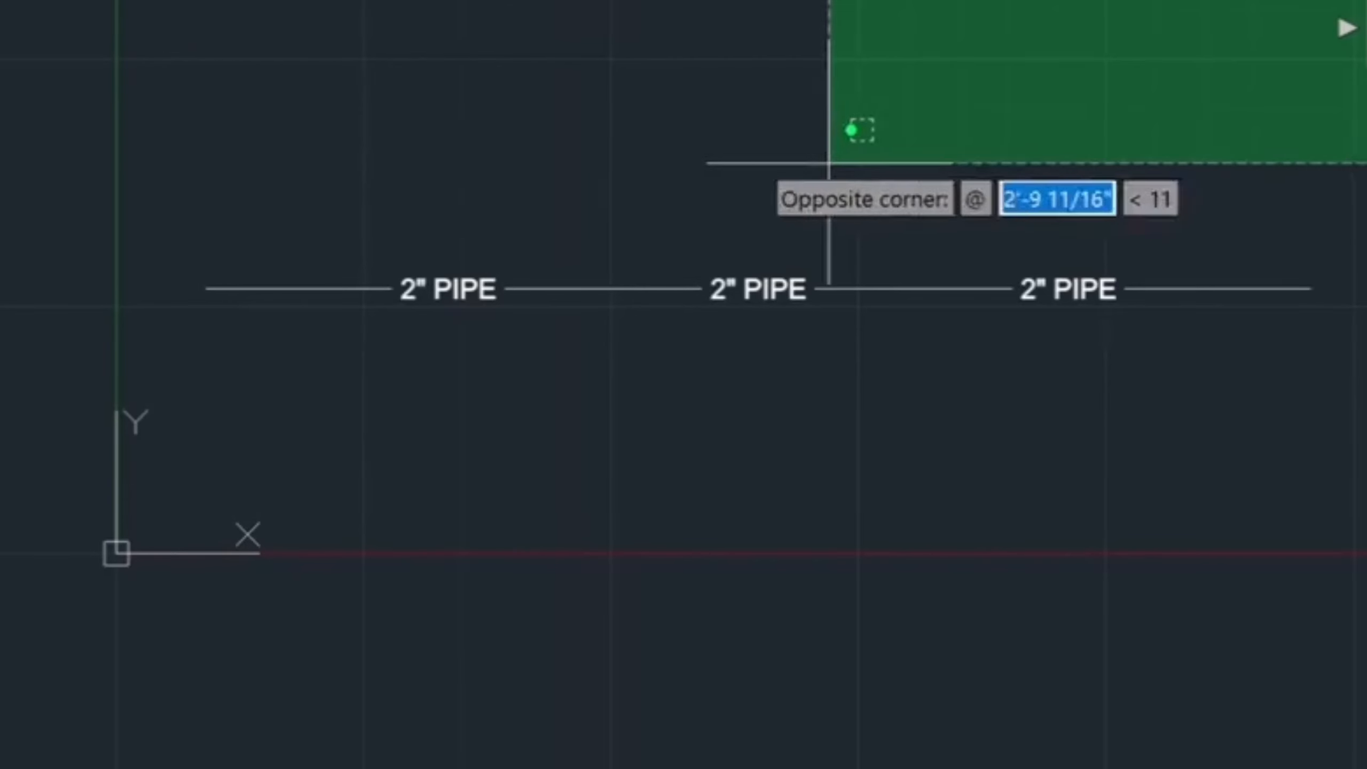
{"action": "left_click", "coordinate": [828, 163]}
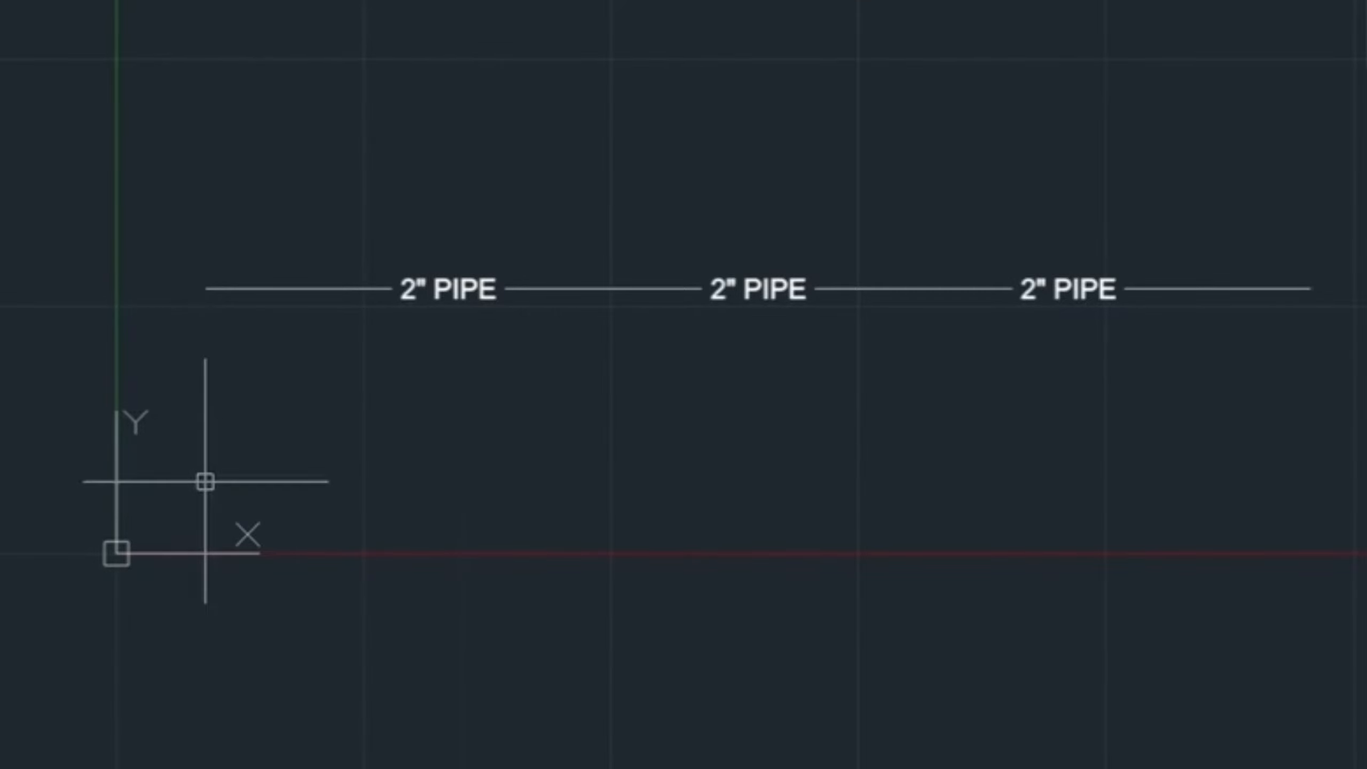
{"action": "key", "text": "Return"}
{"action": "left_click", "coordinate": [178, 491]}
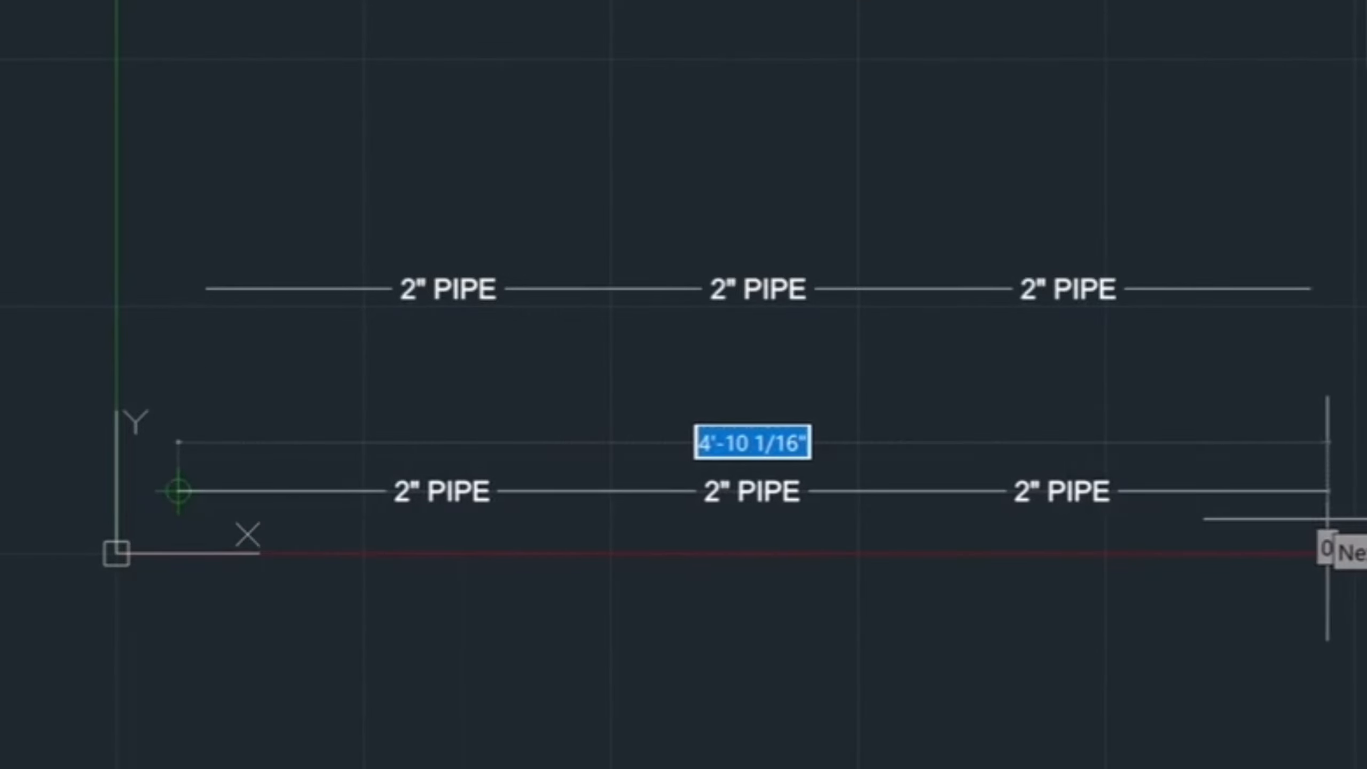
{"action": "key", "text": "Escape"}
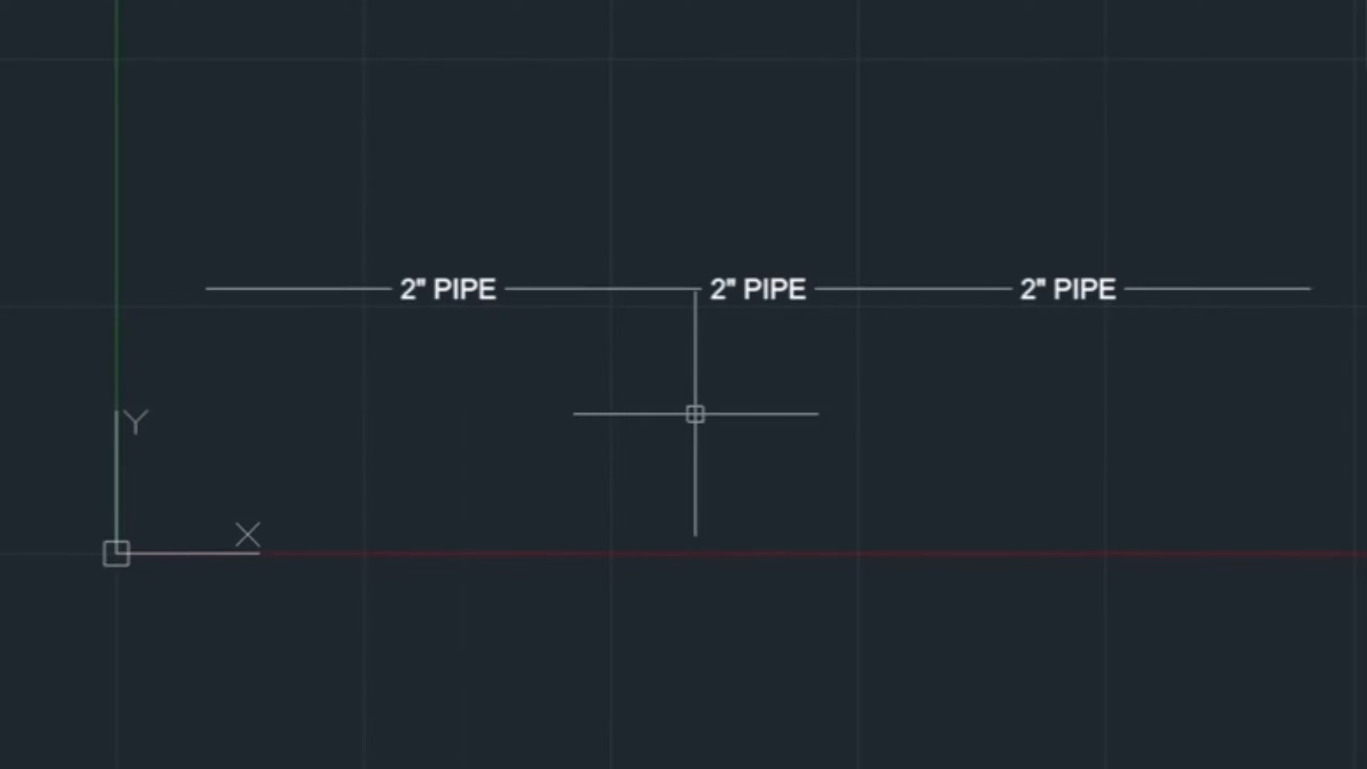
Erase the horizontal 2" PIPE line from the drawing
{"action": "left_click", "coordinate": [262, 289]}
{"action": "type", "text": "e"}
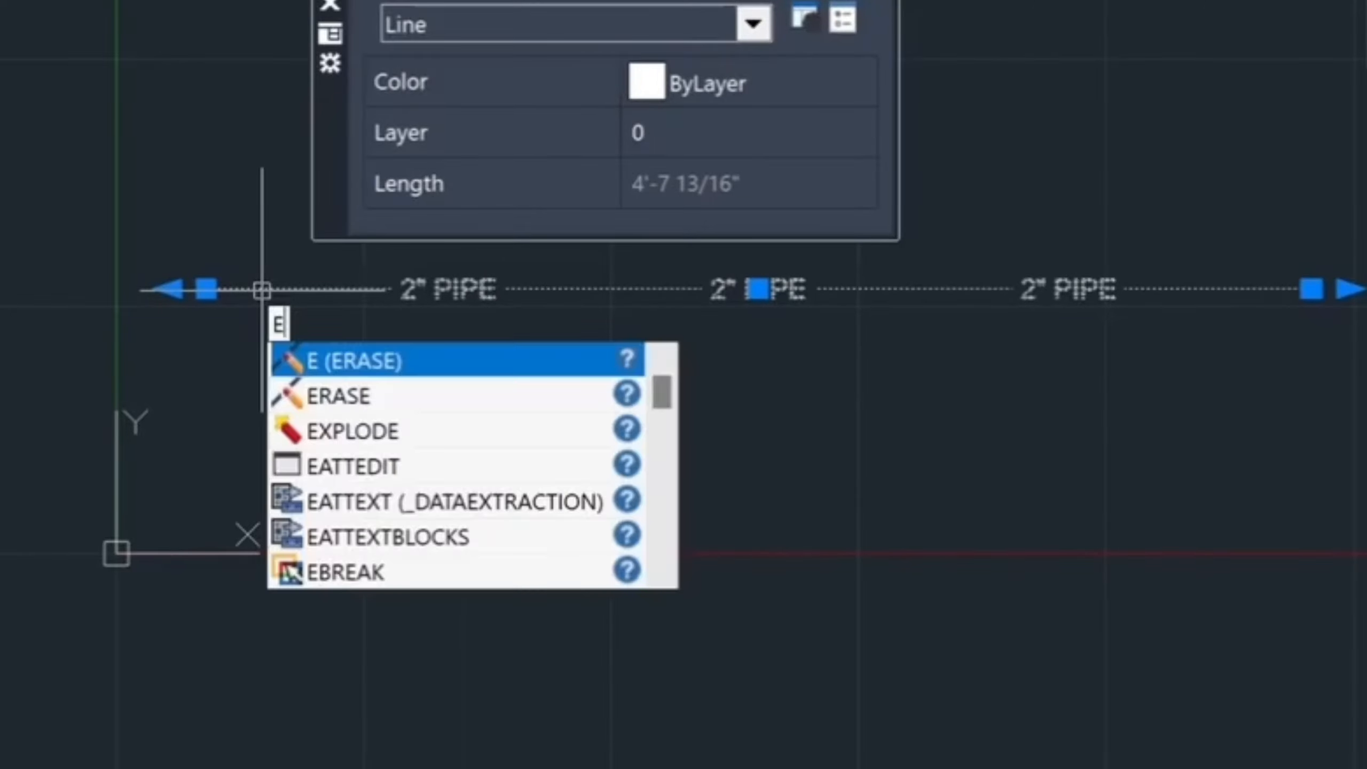
{"action": "key", "text": "Return"}
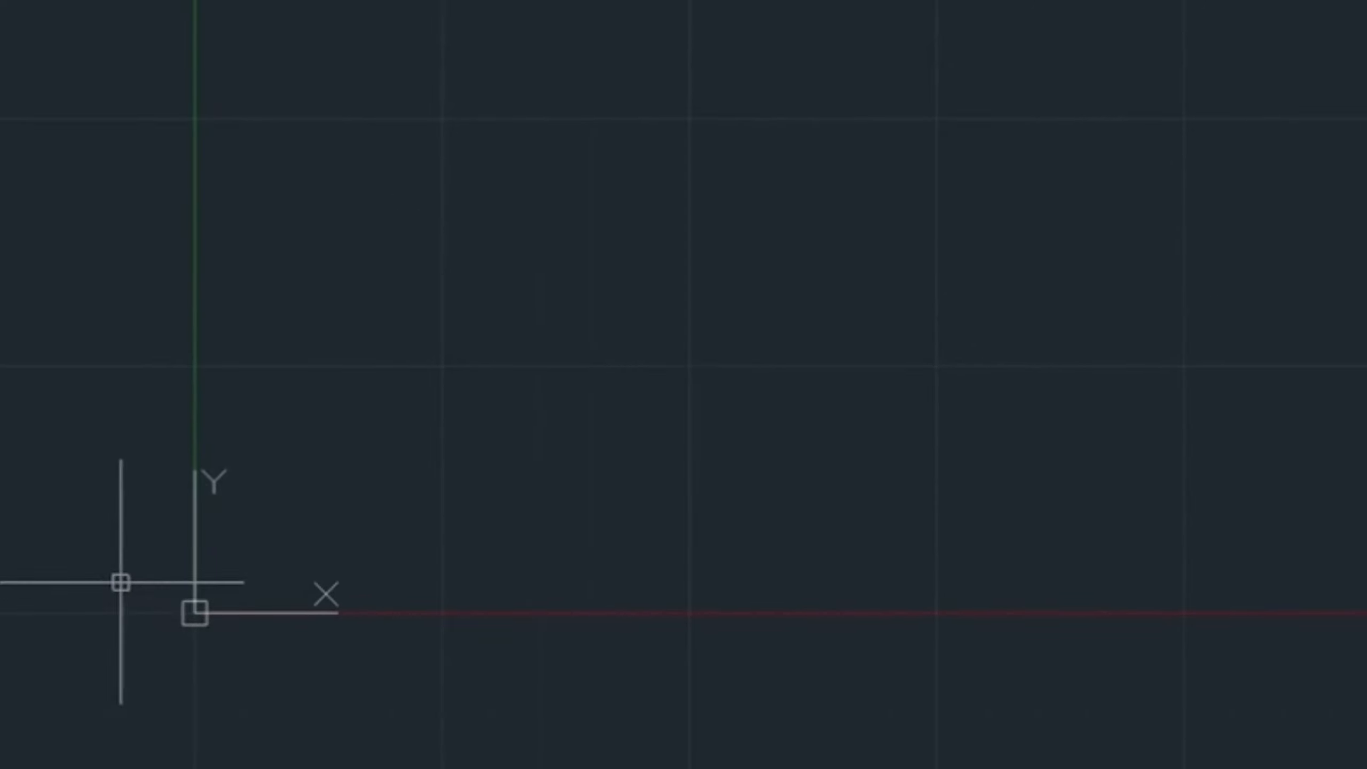
Purge the unused 2inchpipe linetype from the drawing and close the Purge dialog
{"action": "type", "text": "PU"}
{"action": "key", "text": "Return"}
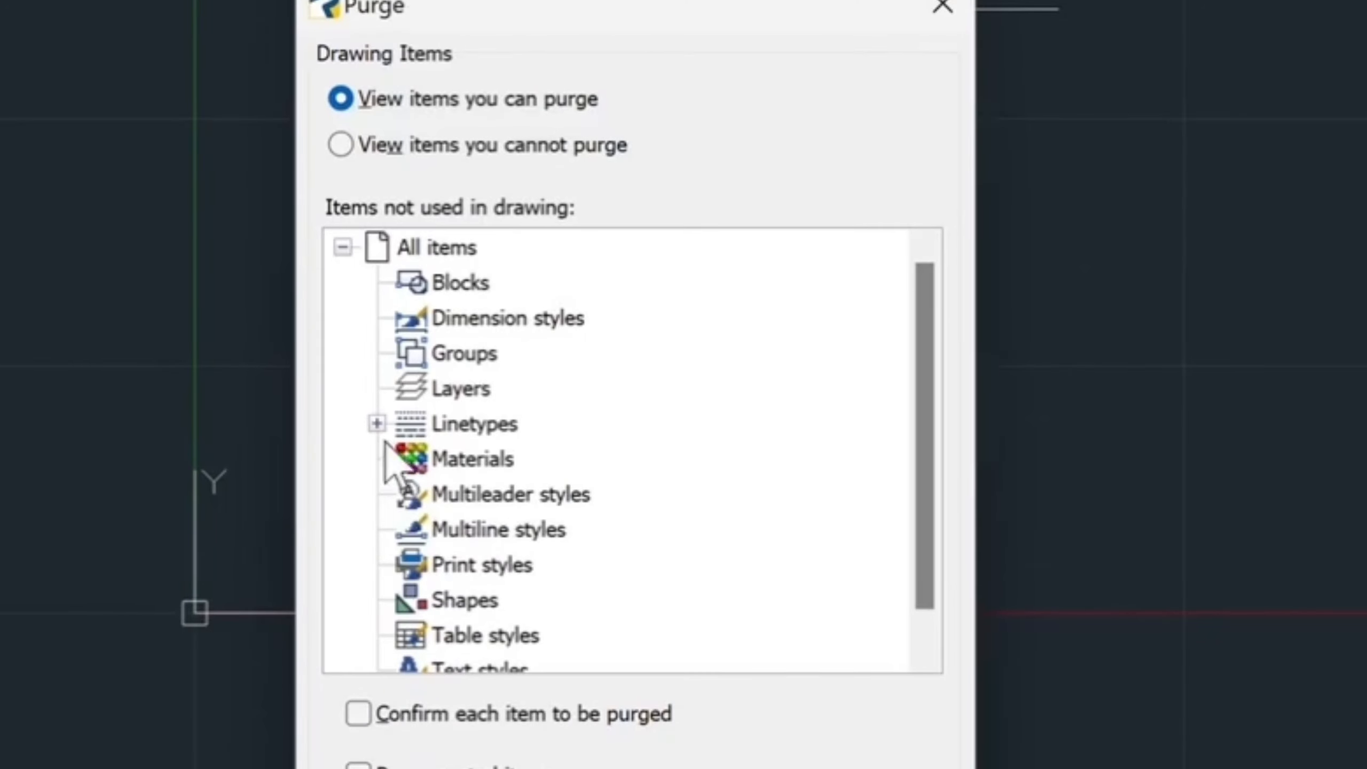
{"action": "left_click", "coordinate": [377, 423]}
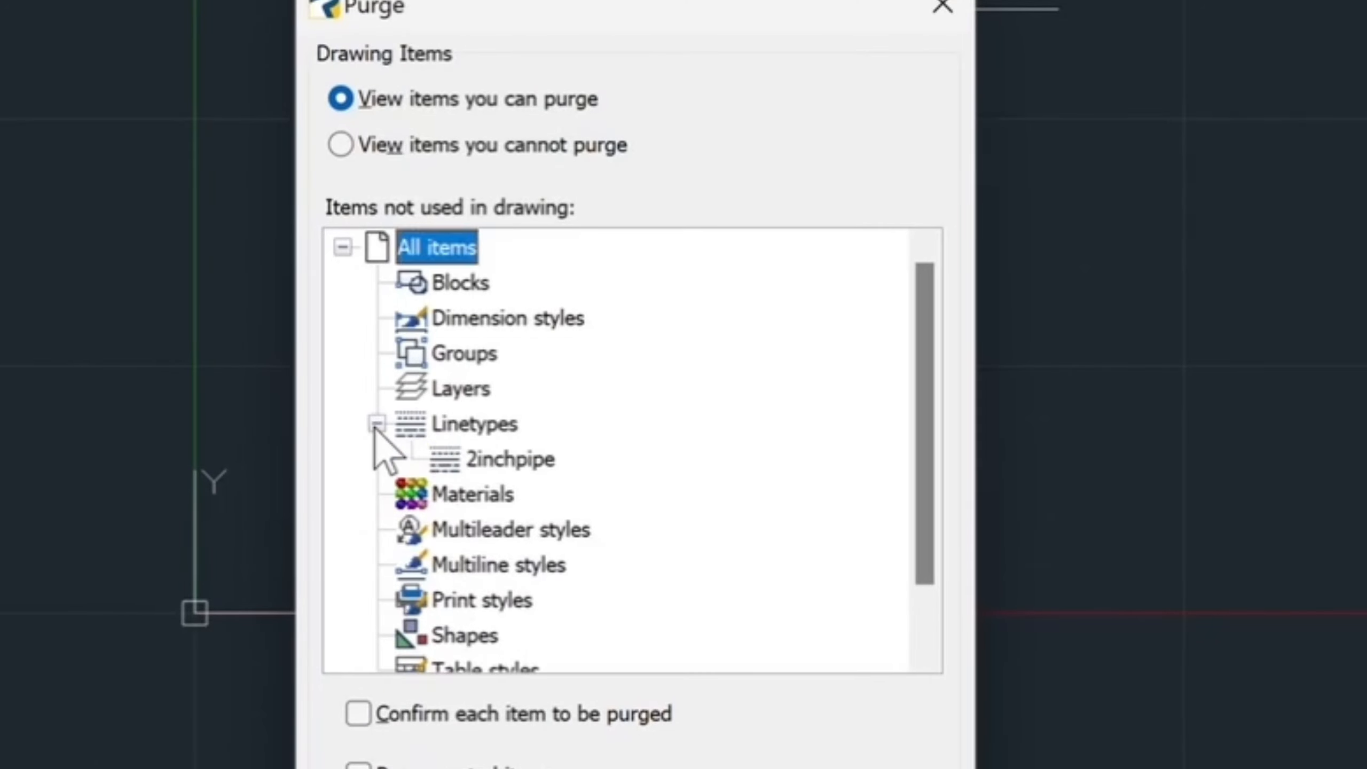
{"action": "left_click", "coordinate": [499, 461]}
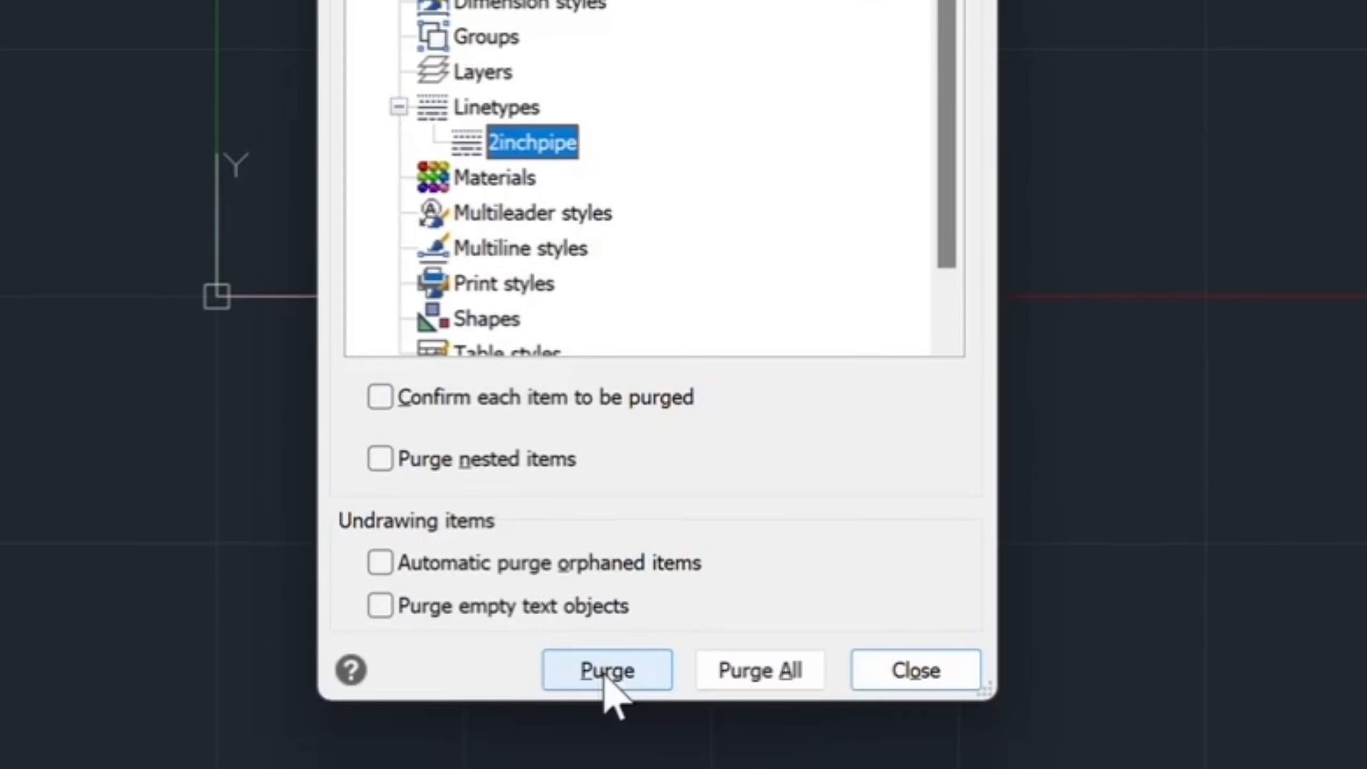
{"action": "left_click", "coordinate": [609, 672]}
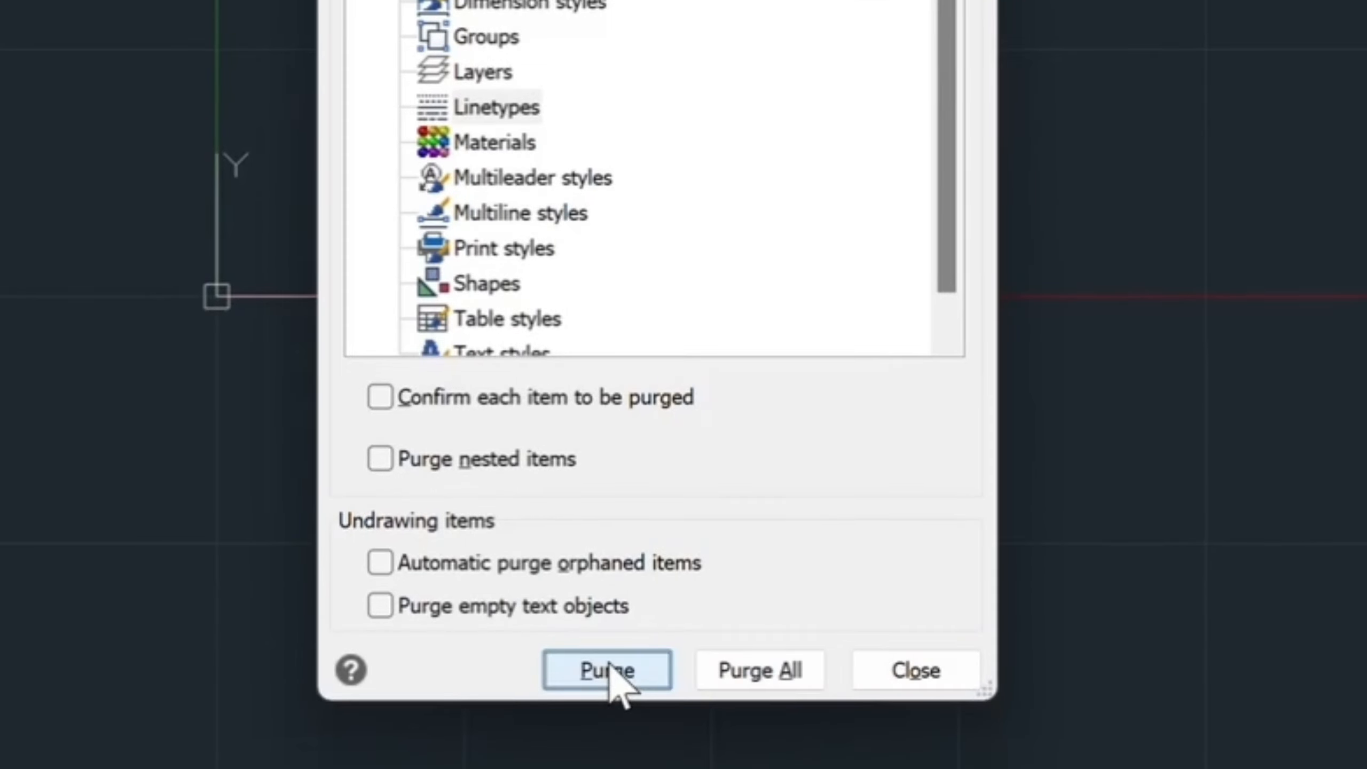
{"action": "key", "text": "Escape"}
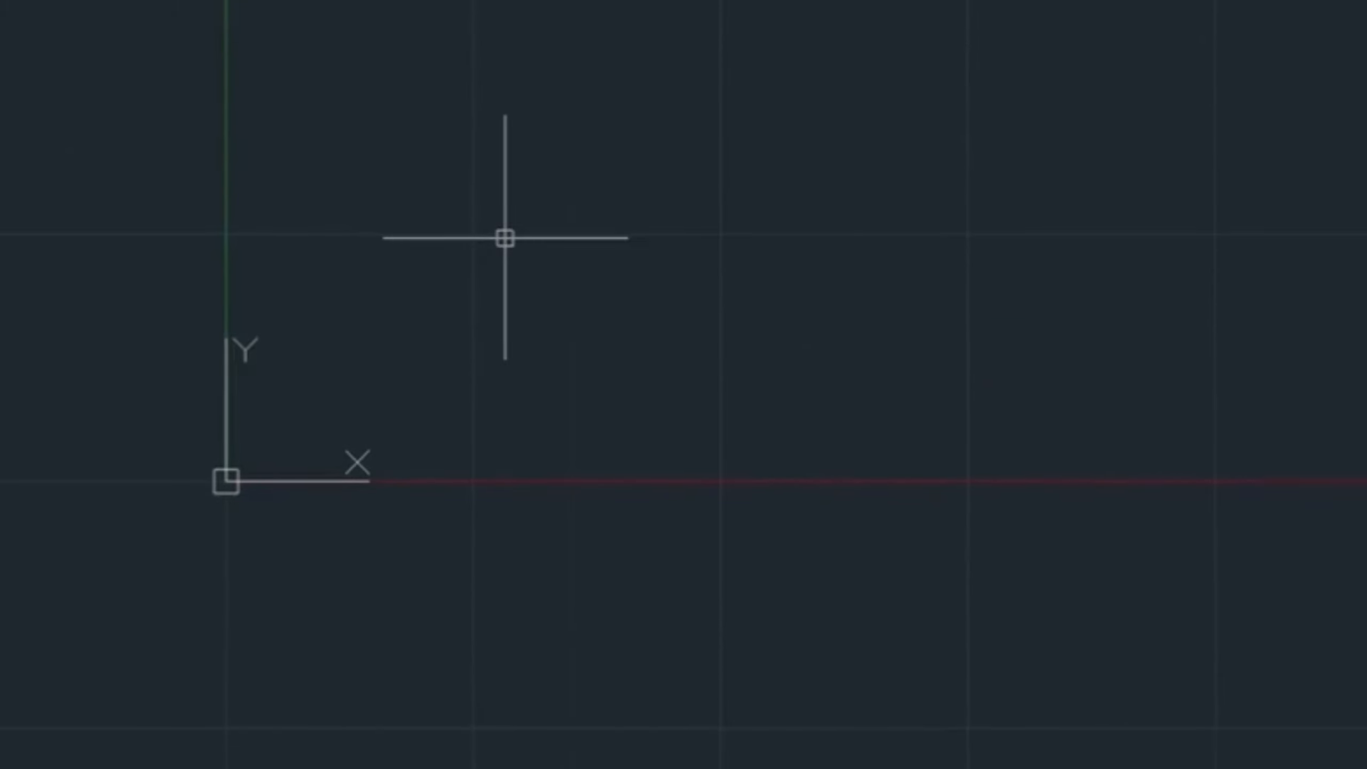
Load the 2inchpipe linetype from 2in-pipe.lin into the drawing and accept the linetype settings
{"action": "type", "text": "LT"}
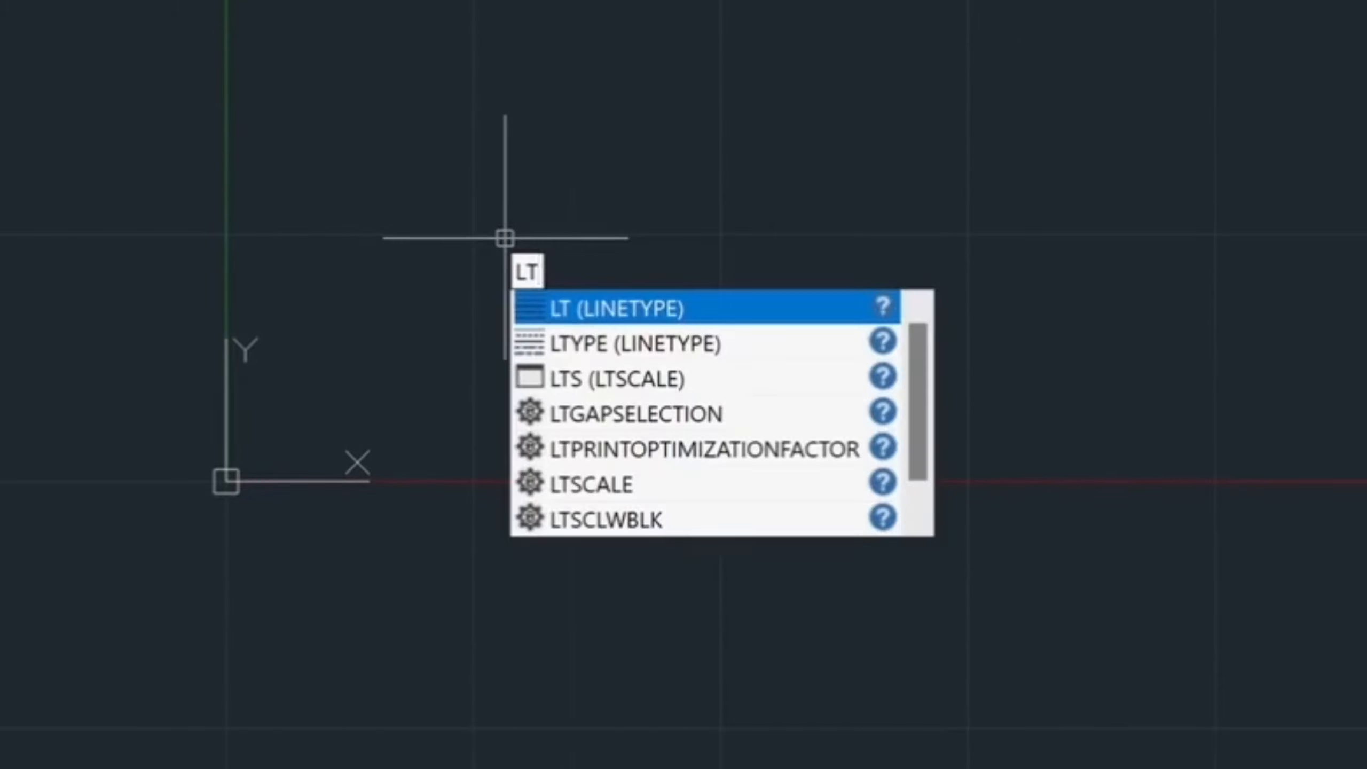
{"action": "key", "text": "Return"}
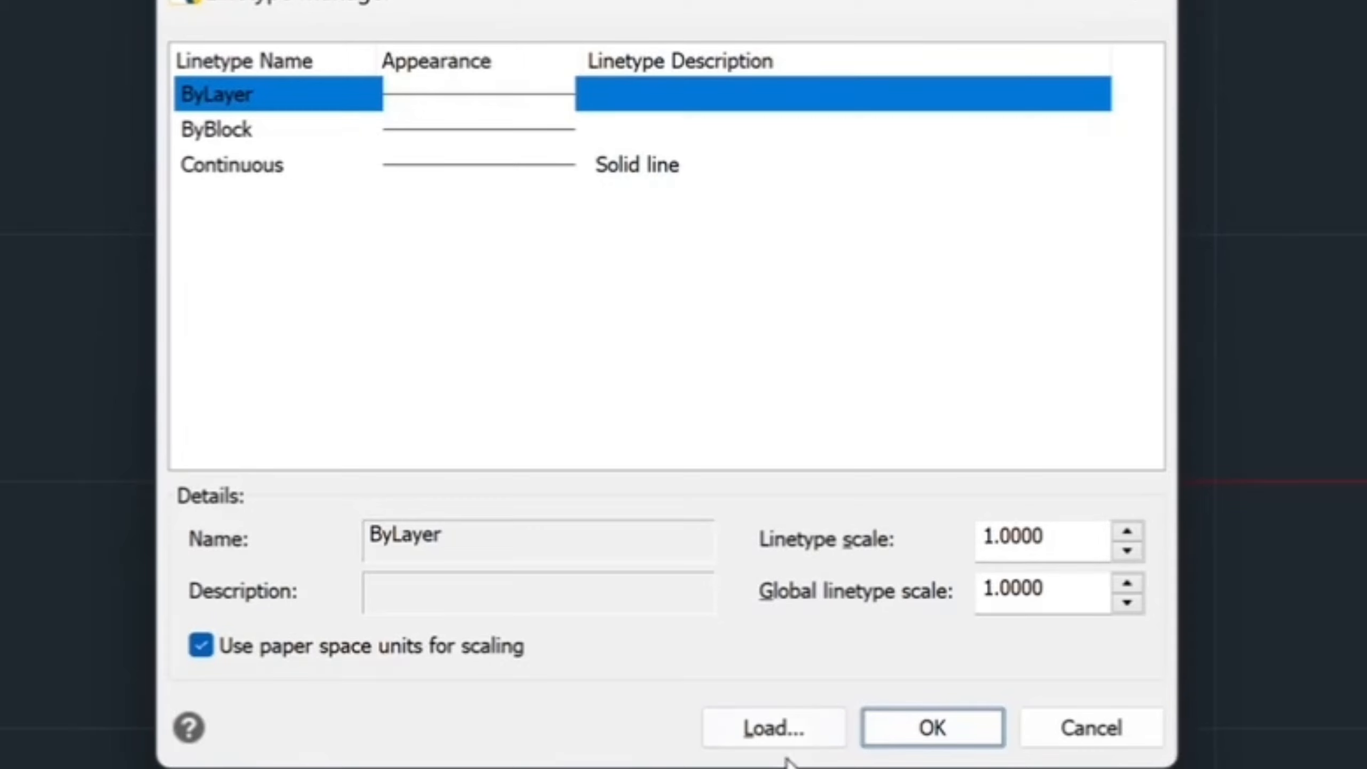
{"action": "left_click", "coordinate": [785, 731]}
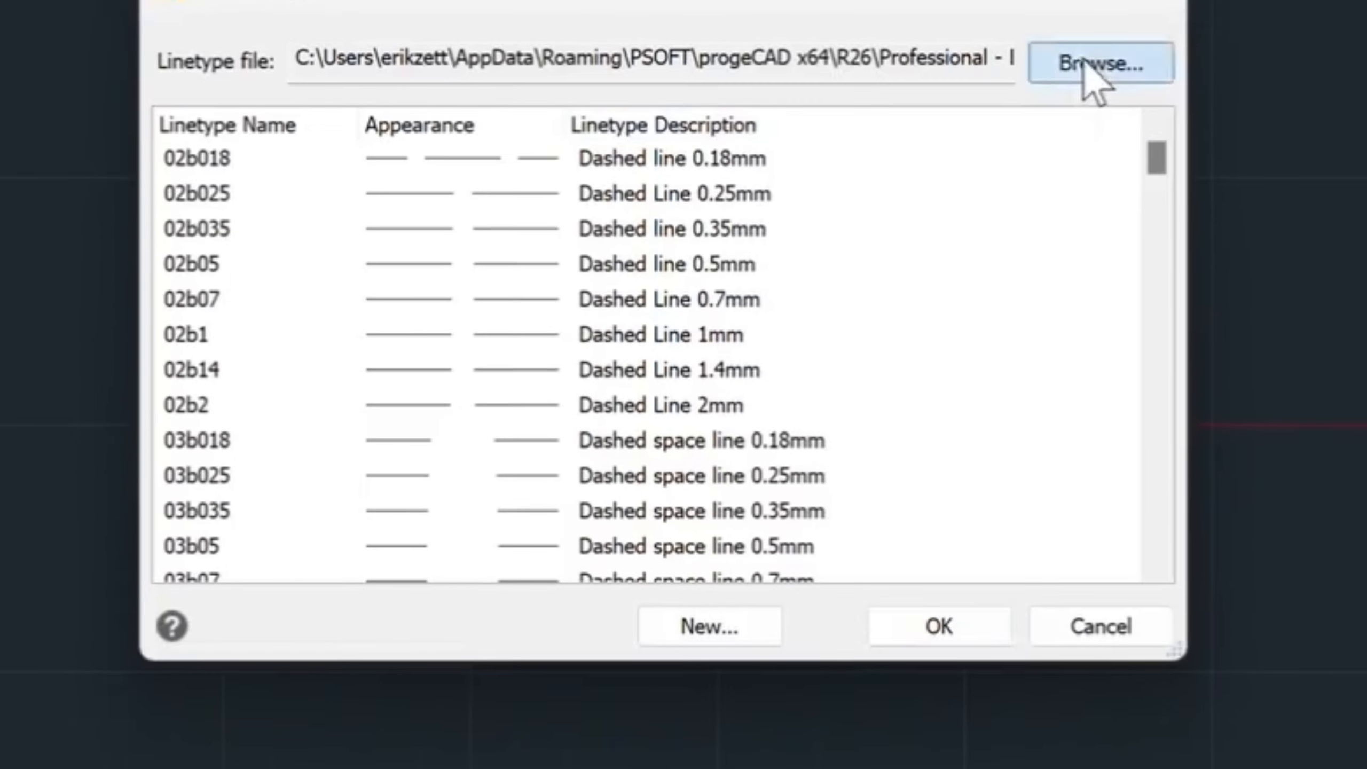
{"action": "left_click", "coordinate": [1089, 128]}
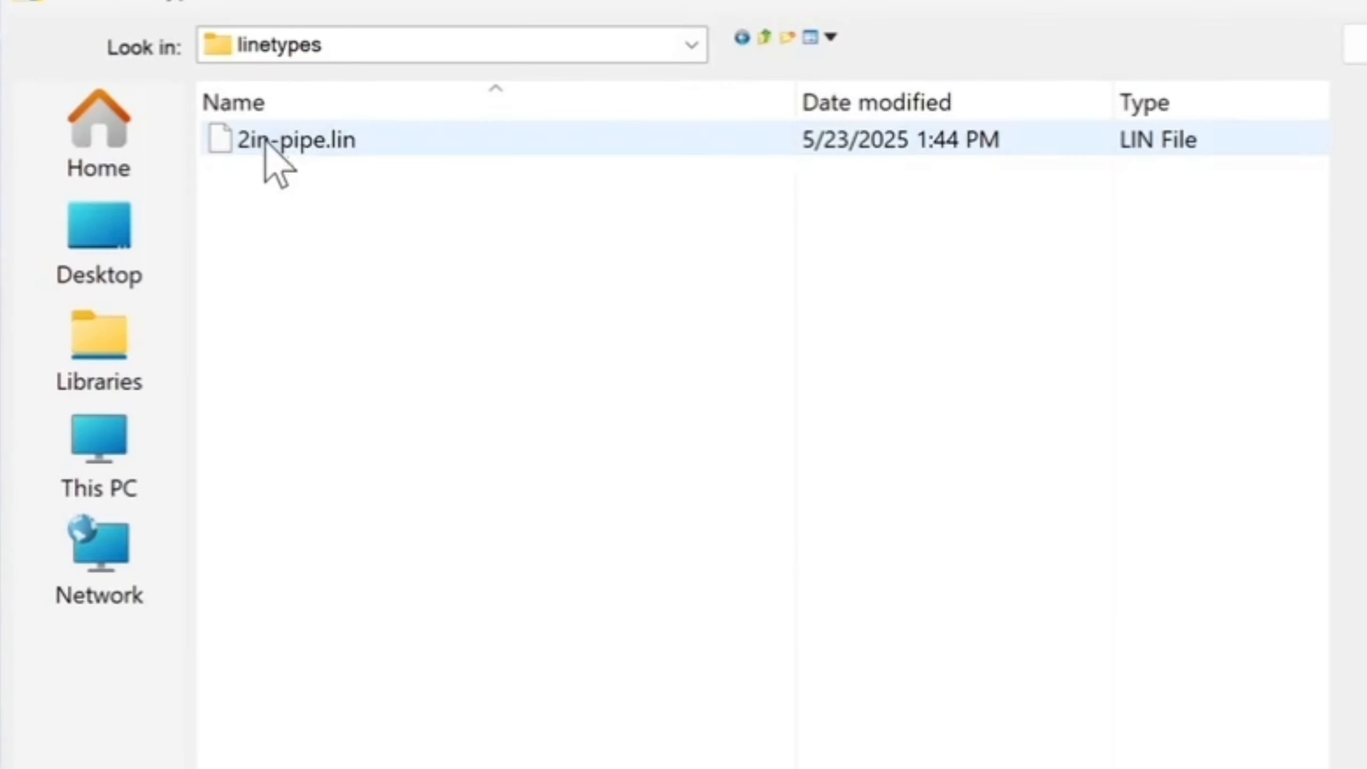
{"action": "left_click", "coordinate": [268, 141]}
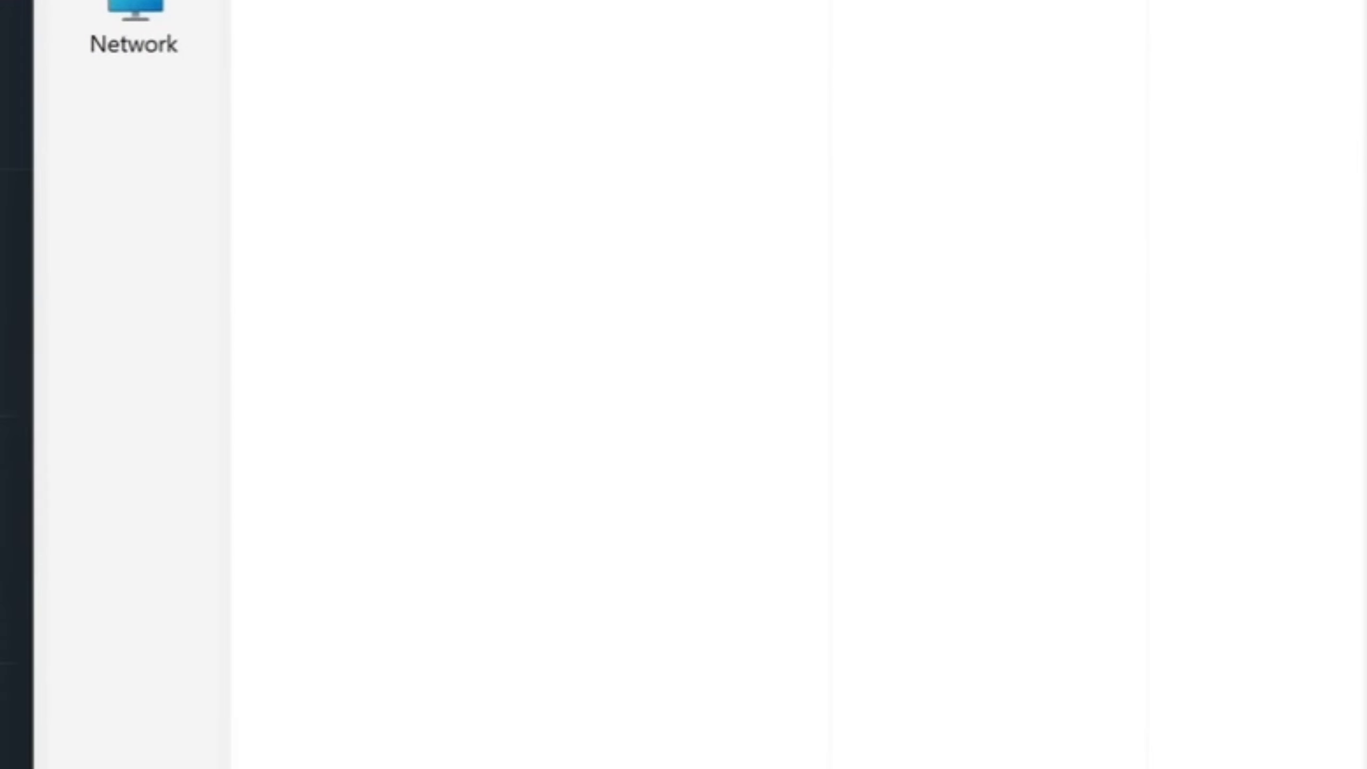
{"action": "left_click", "coordinate": [1049, 767]}
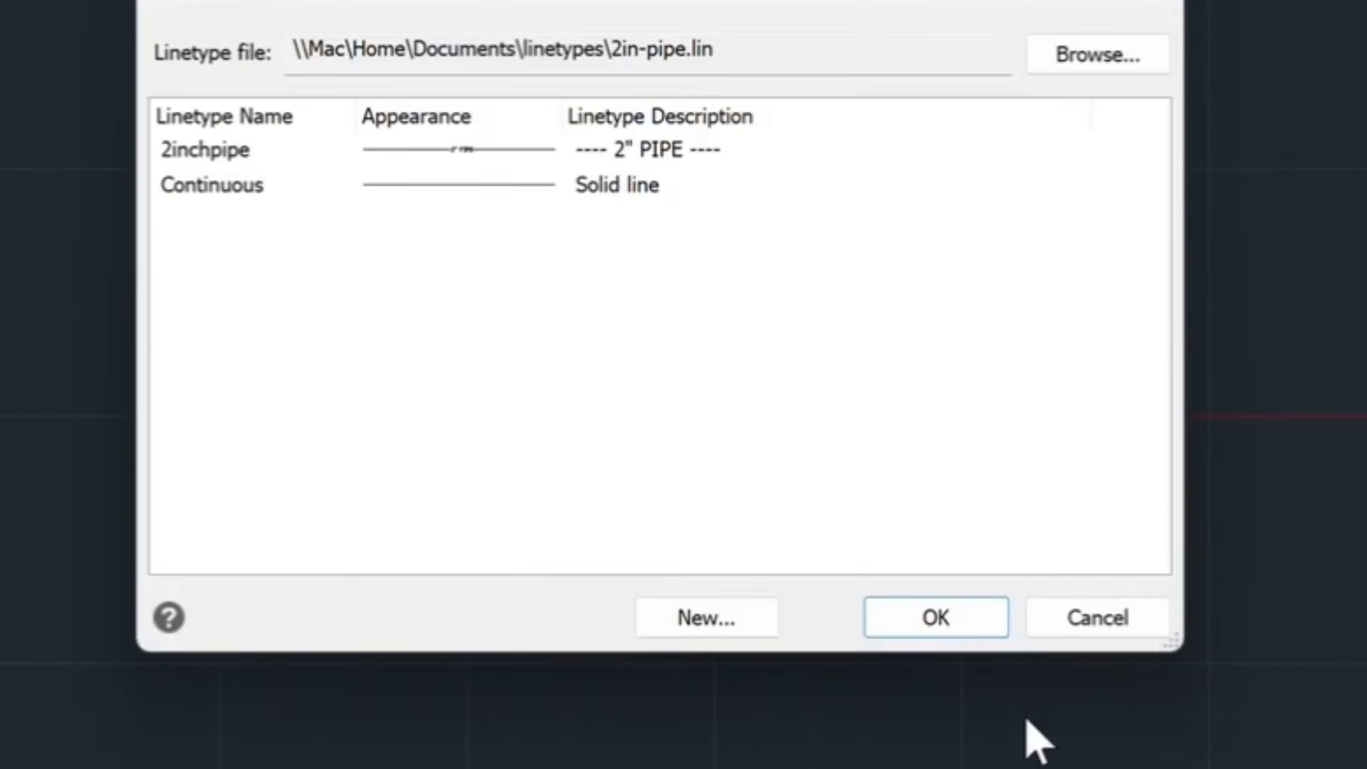
{"action": "left_click", "coordinate": [624, 143]}
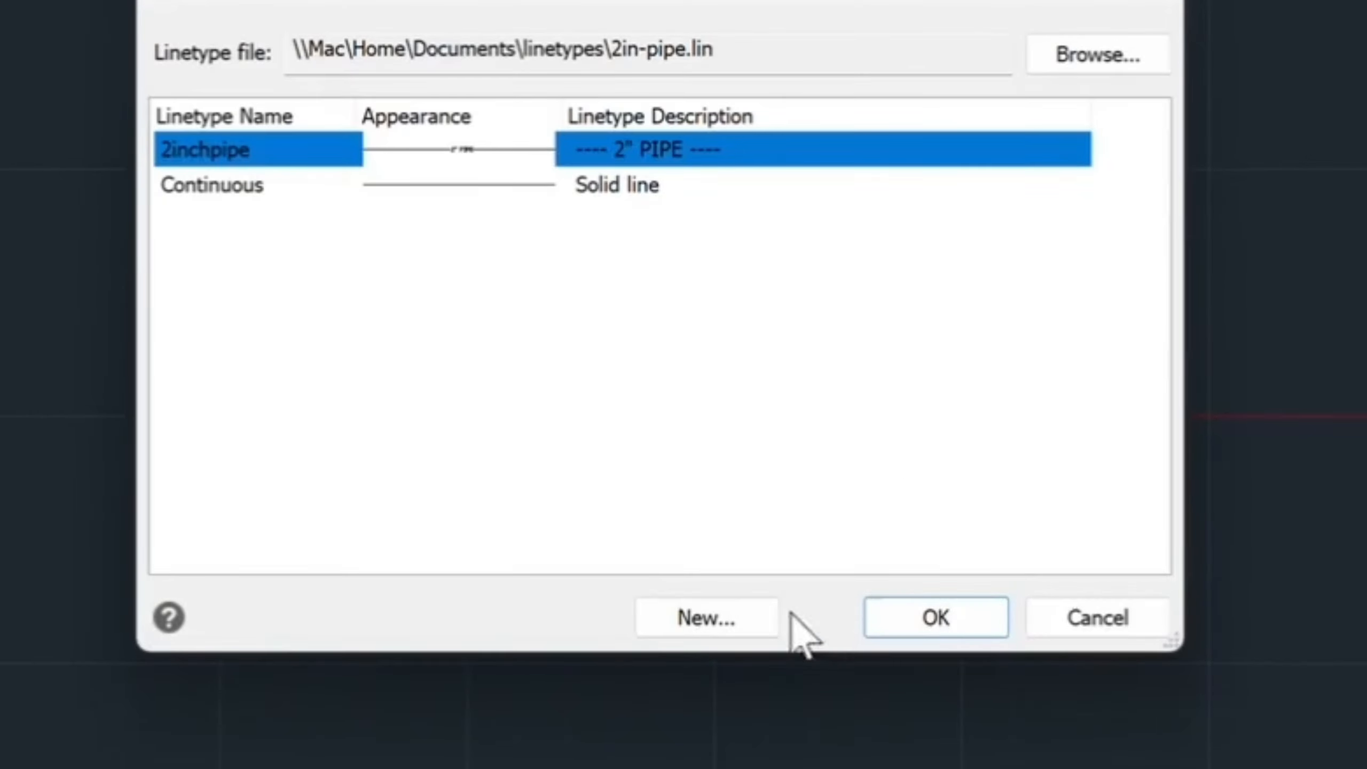
{"action": "left_click", "coordinate": [939, 614]}
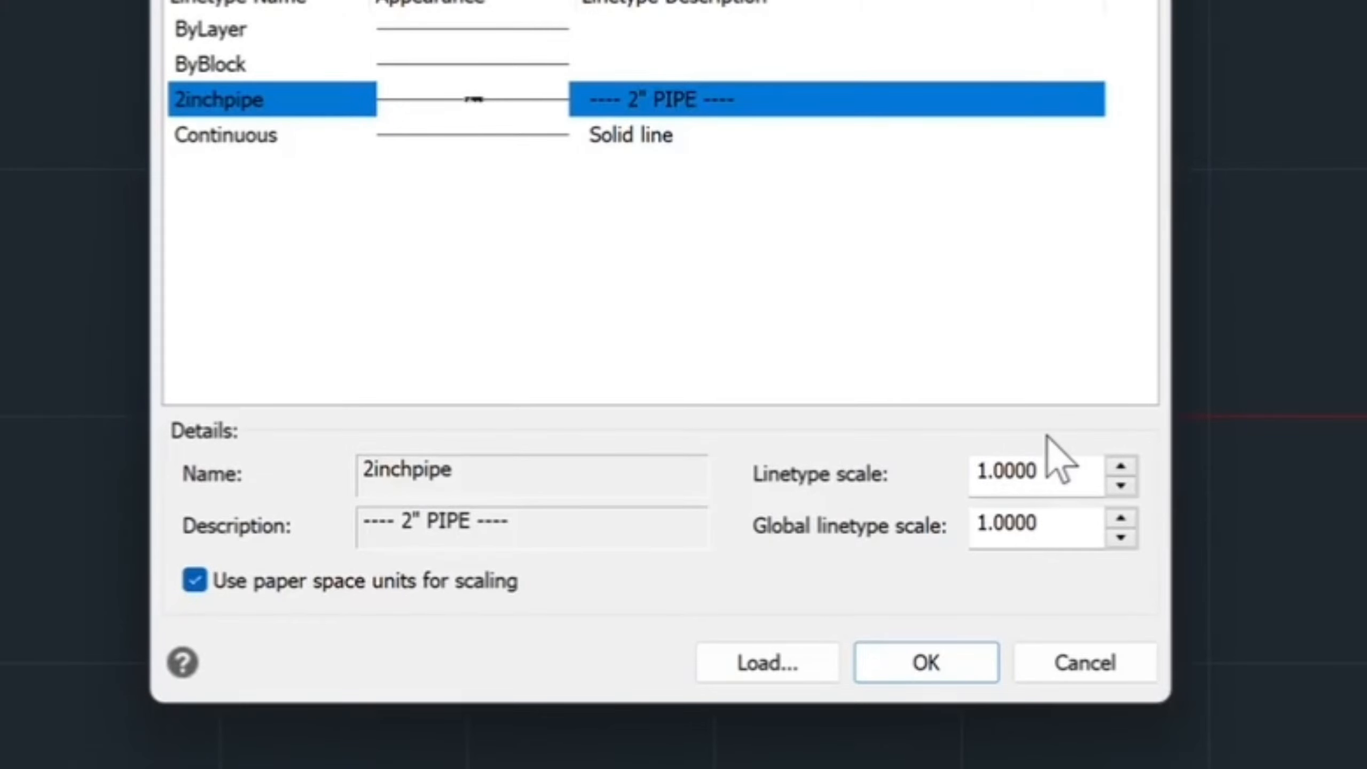
{"action": "left_click", "coordinate": [933, 670]}
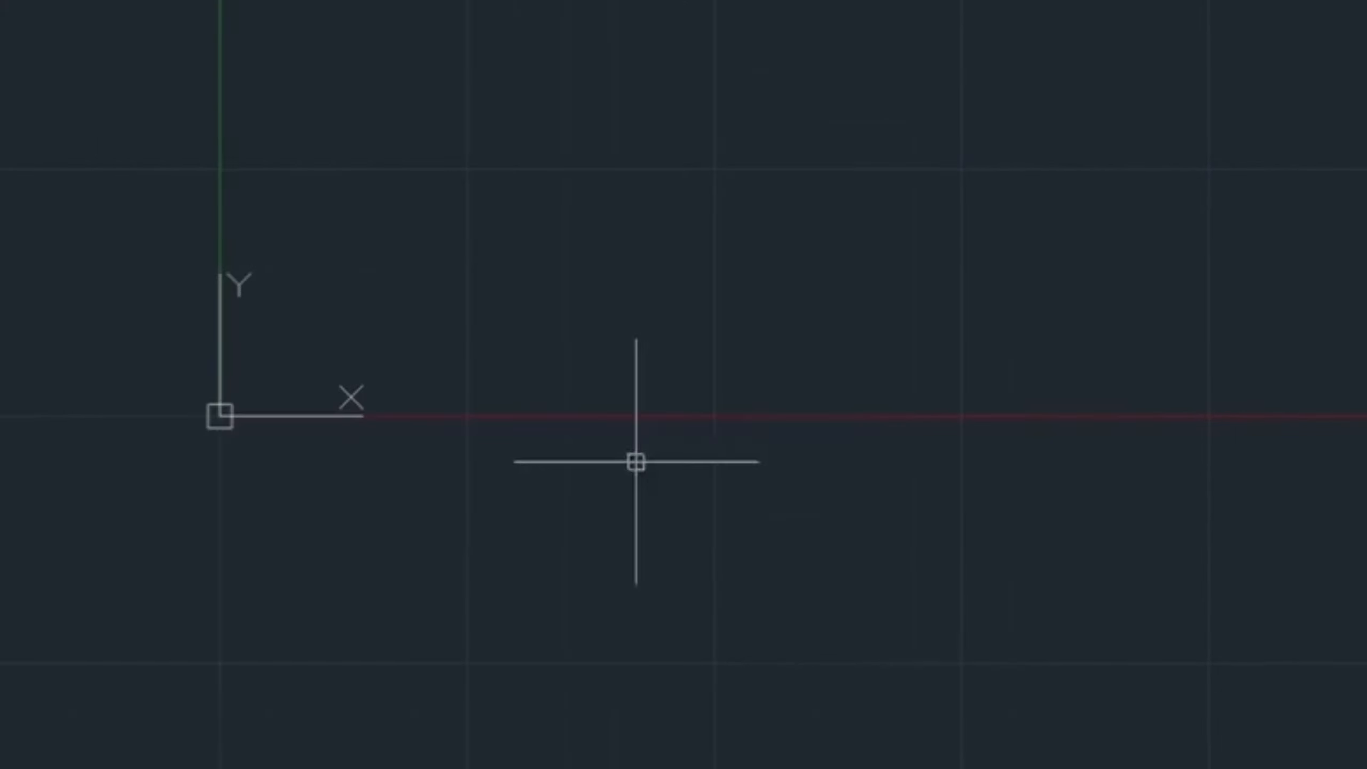
Draw a long horizontal line in the 2" PIPE linetype, starting just above and beside the origin
{"action": "type", "text": "l"}
{"action": "key", "text": "Return"}
{"action": "left_click", "coordinate": [300, 262]}
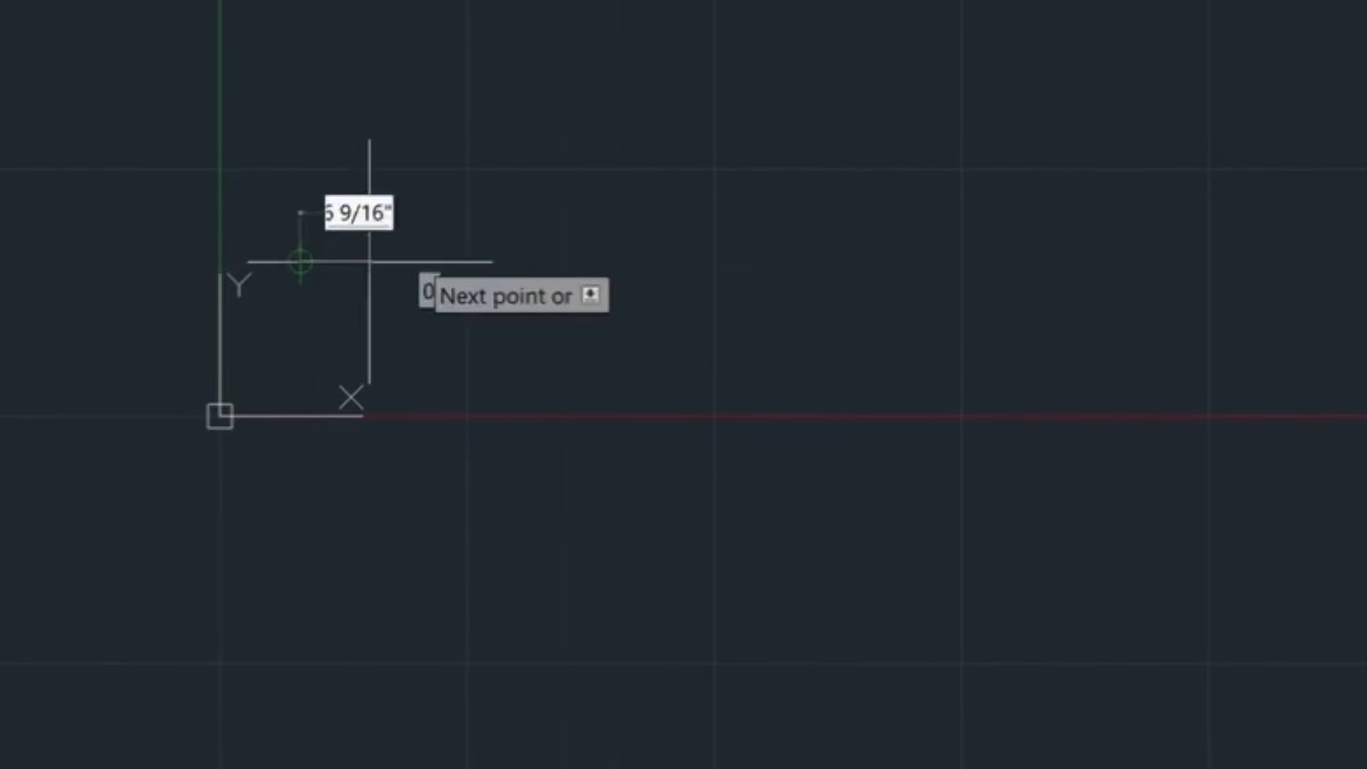
{"action": "scroll", "coordinate": [726, 245], "scroll_direction": "down", "scroll_amount": 3}
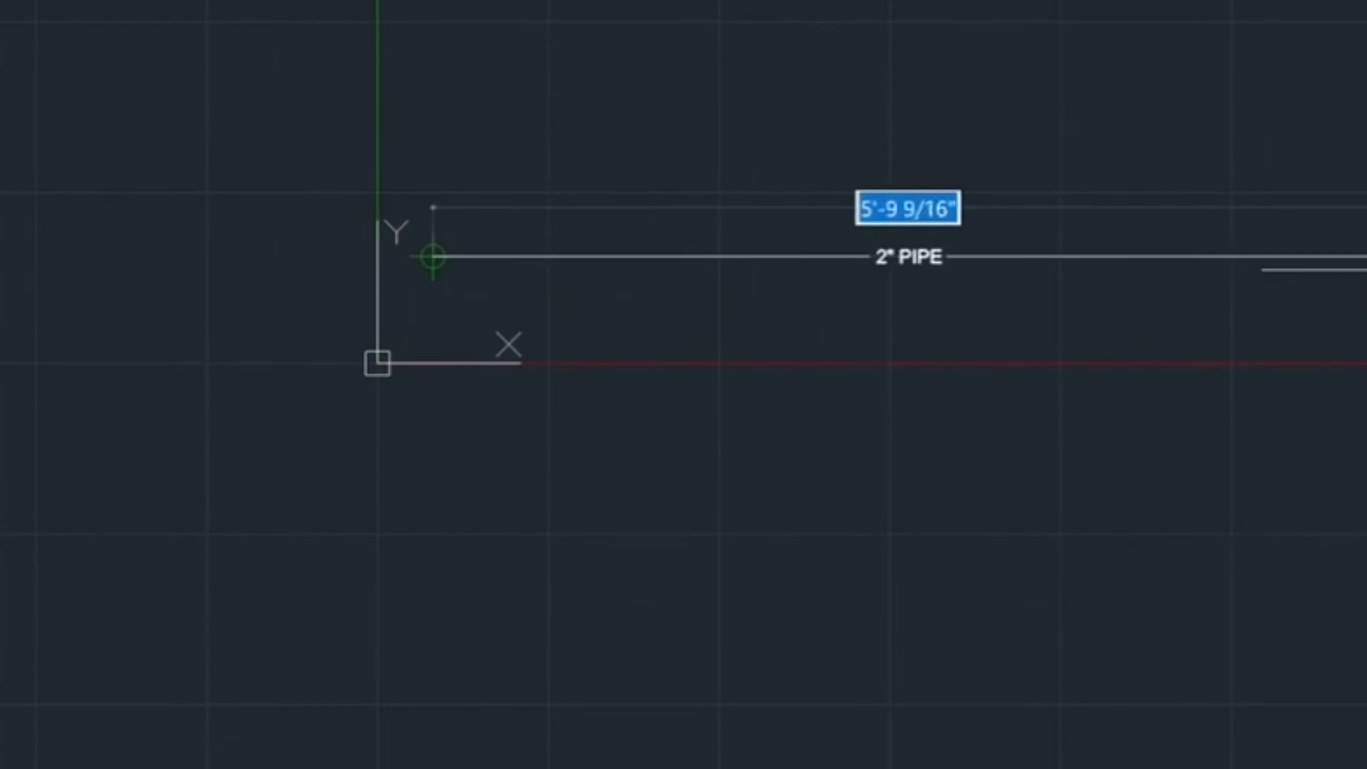
{"action": "left_click", "coordinate": [1366, 256]}
{"action": "key", "text": "Escape"}
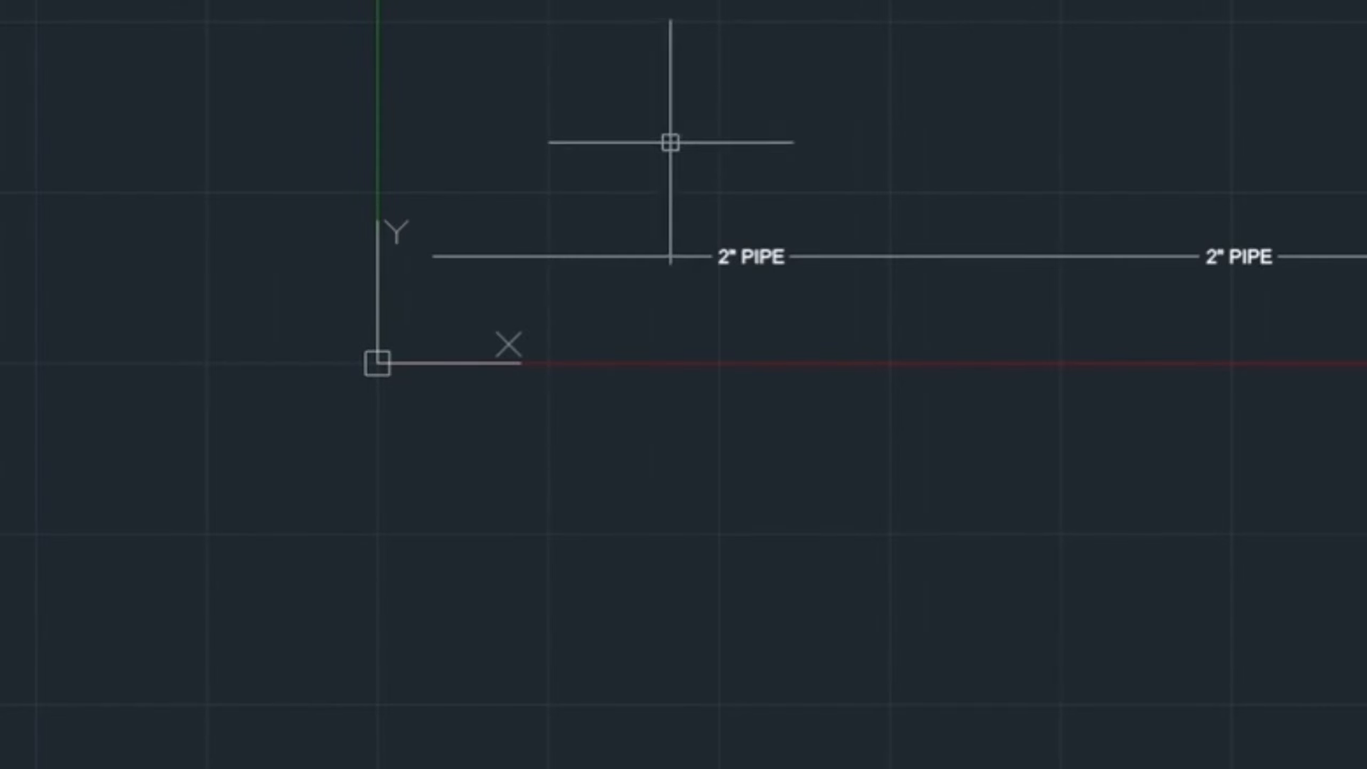
{"action": "left_click", "coordinate": [630, 255]}
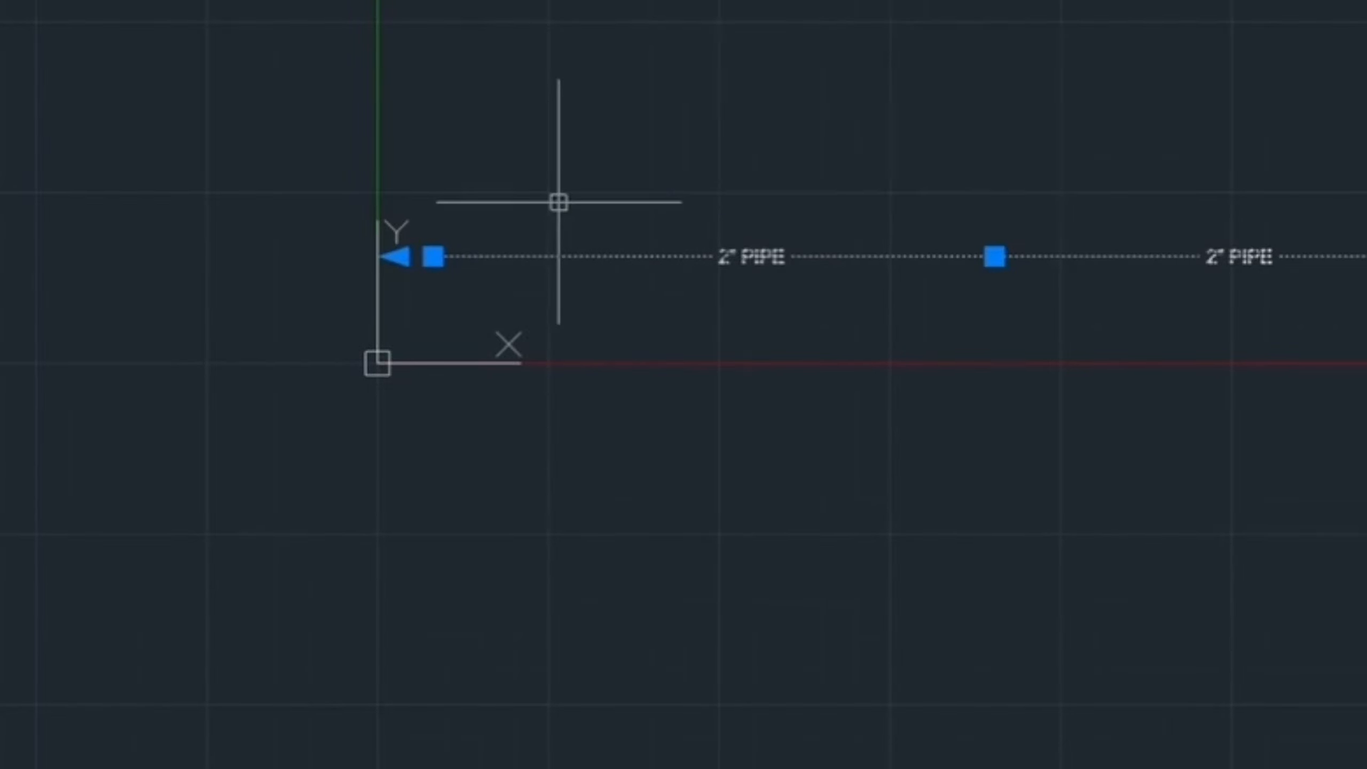
{"action": "key", "text": "Escape"}
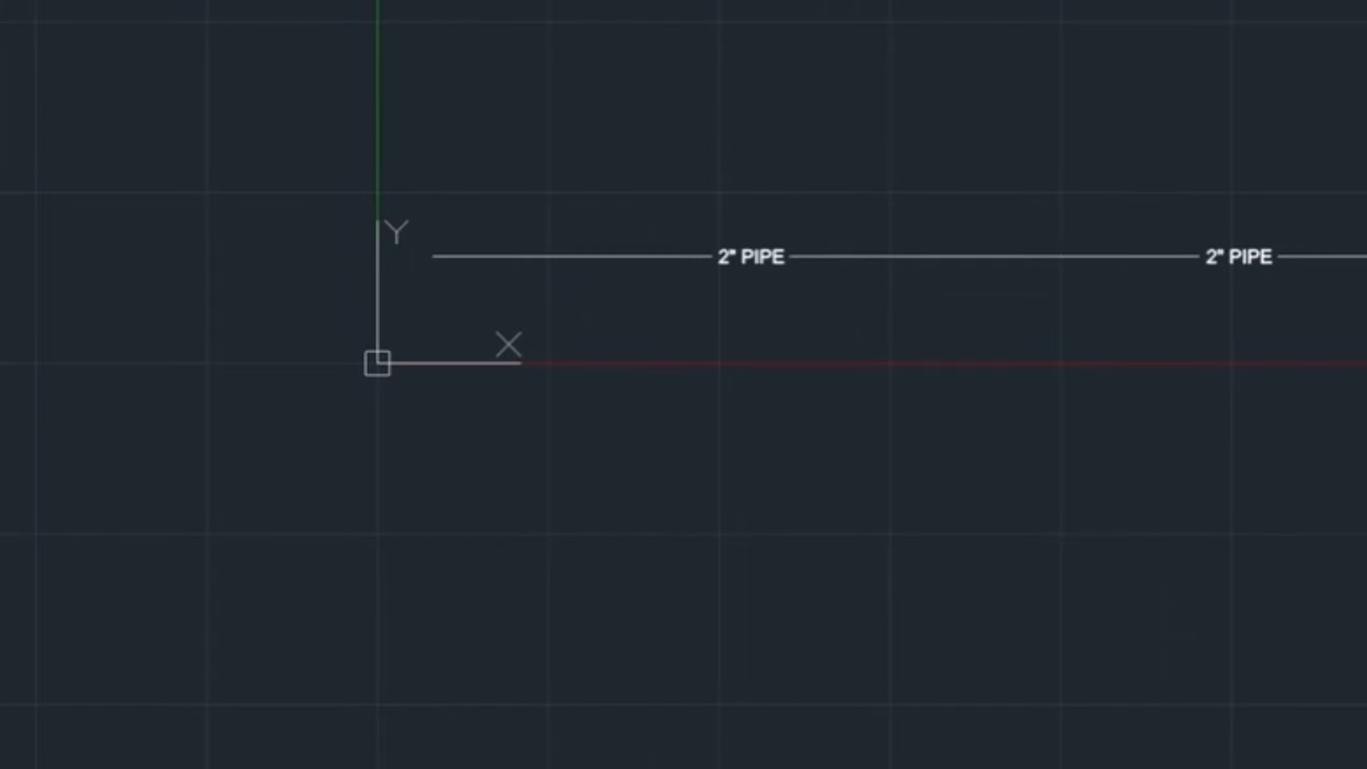
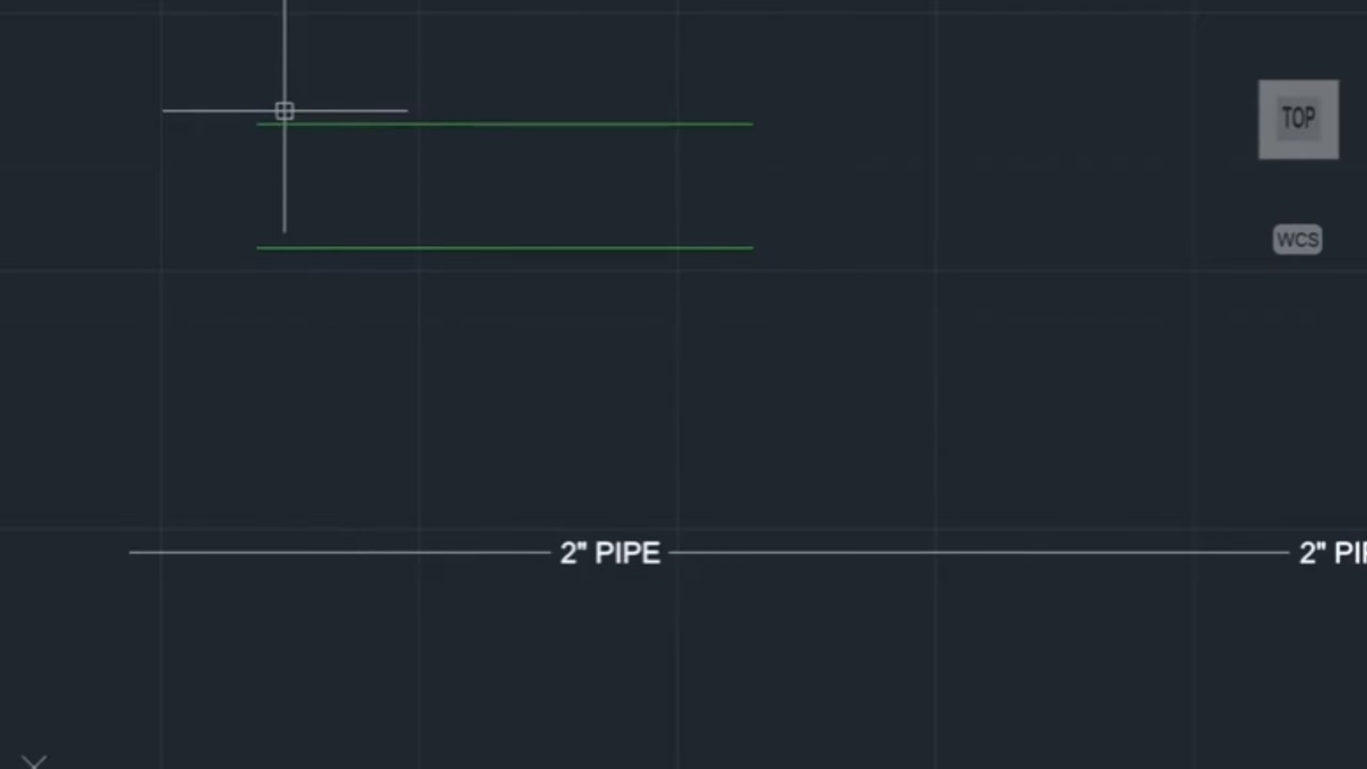
Draw a two-segment peak from the lower green line's left end through the upper line's midpoint to the lower line's right end
{"action": "type", "text": "L"}
{"action": "key", "text": "Return"}
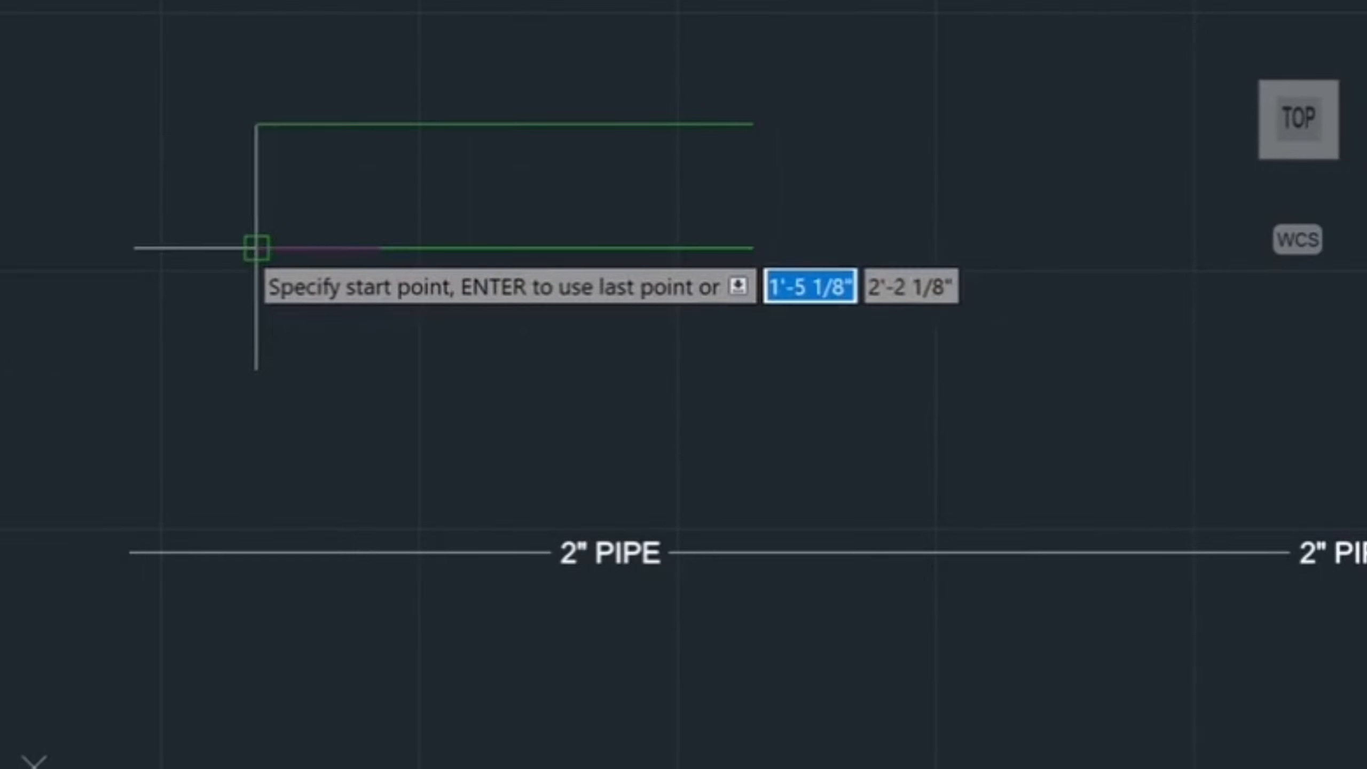
{"action": "left_click", "coordinate": [256, 247]}
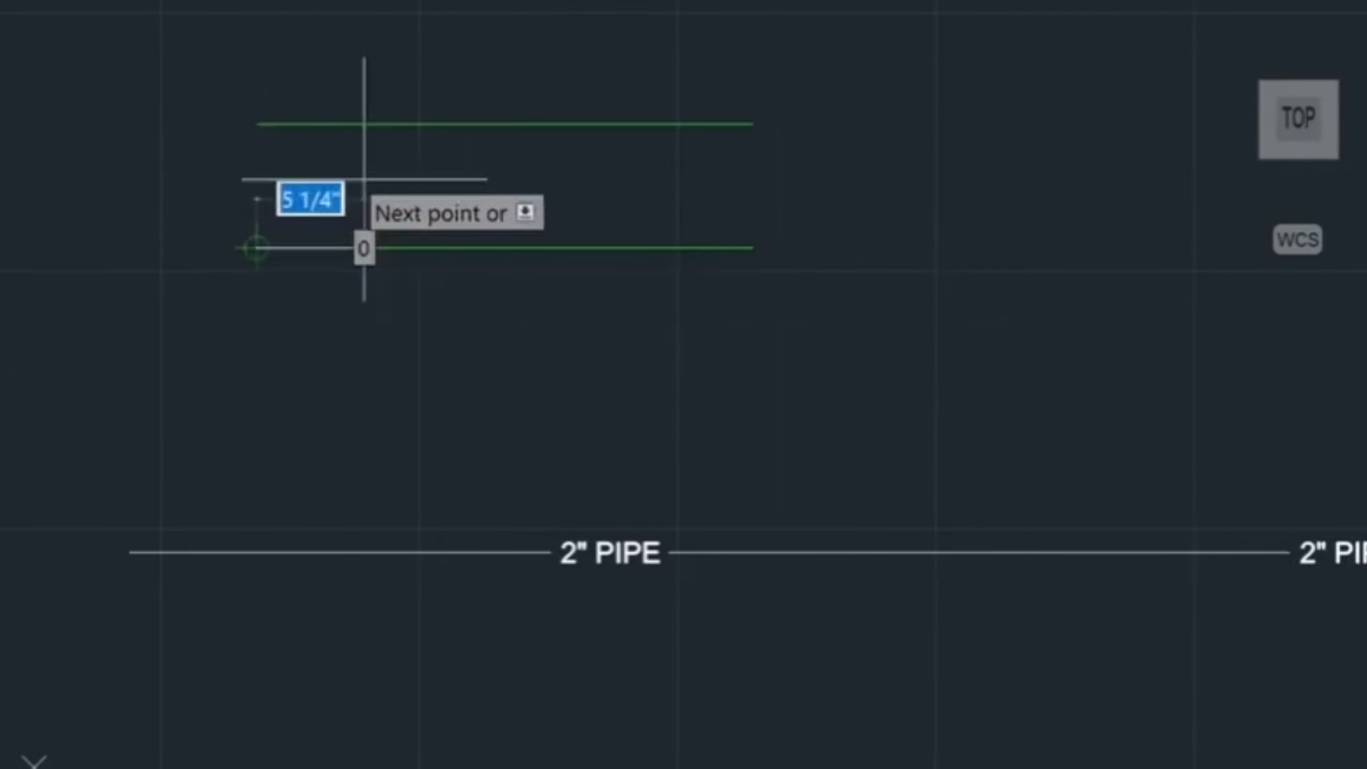
{"action": "left_click", "coordinate": [504, 125]}
{"action": "left_click", "coordinate": [751, 247]}
{"action": "key", "text": "Return"}
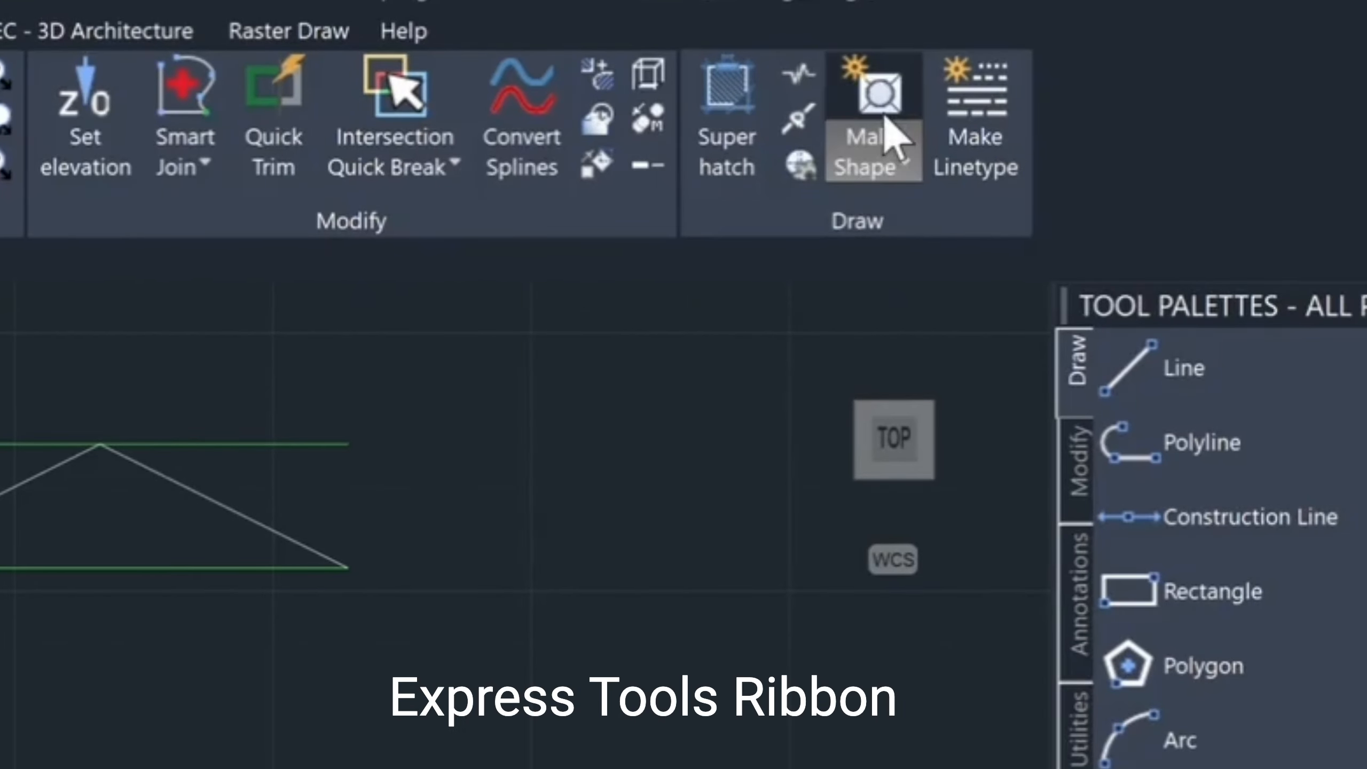
Start making a shape saved as hat.shp in the linetypes folder, with shape name hat and resolution 128
{"action": "left_click", "coordinate": [906, 166]}
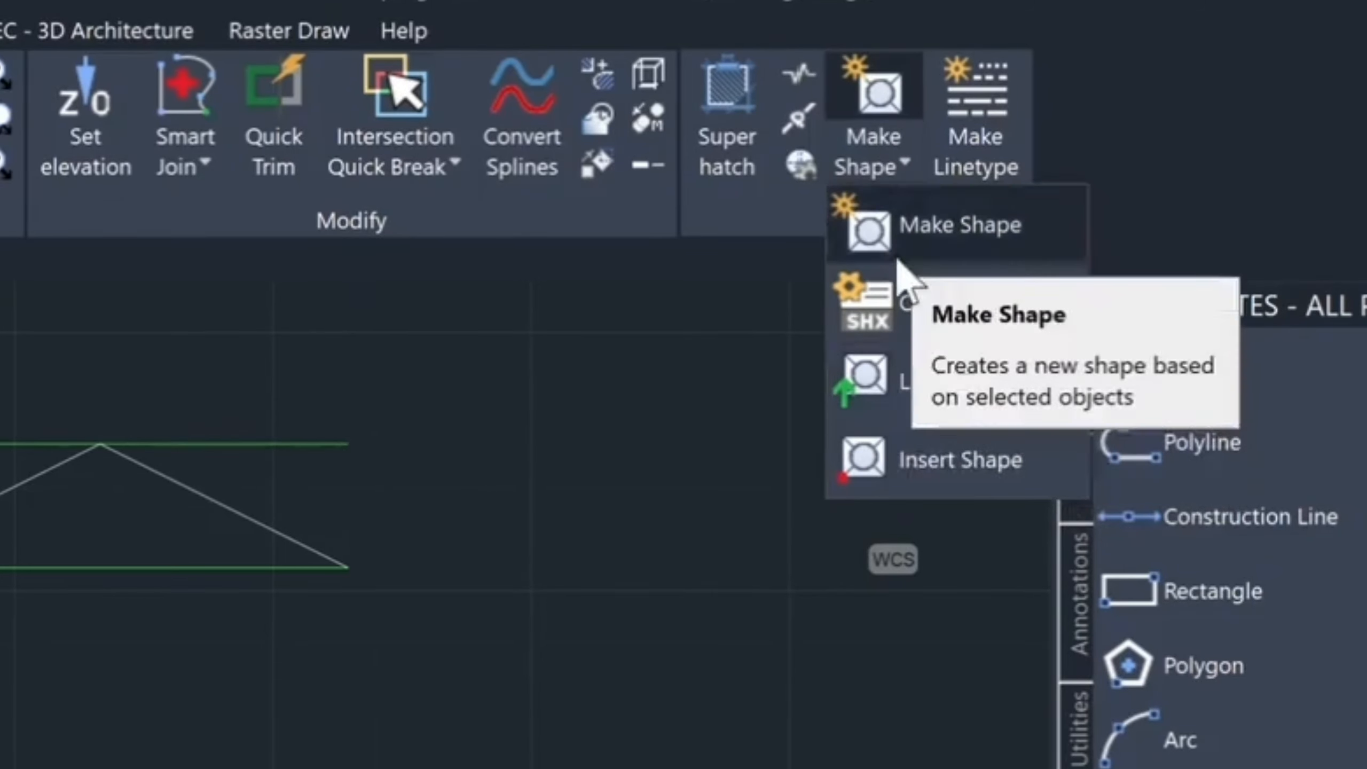
{"action": "left_click", "coordinate": [904, 456]}
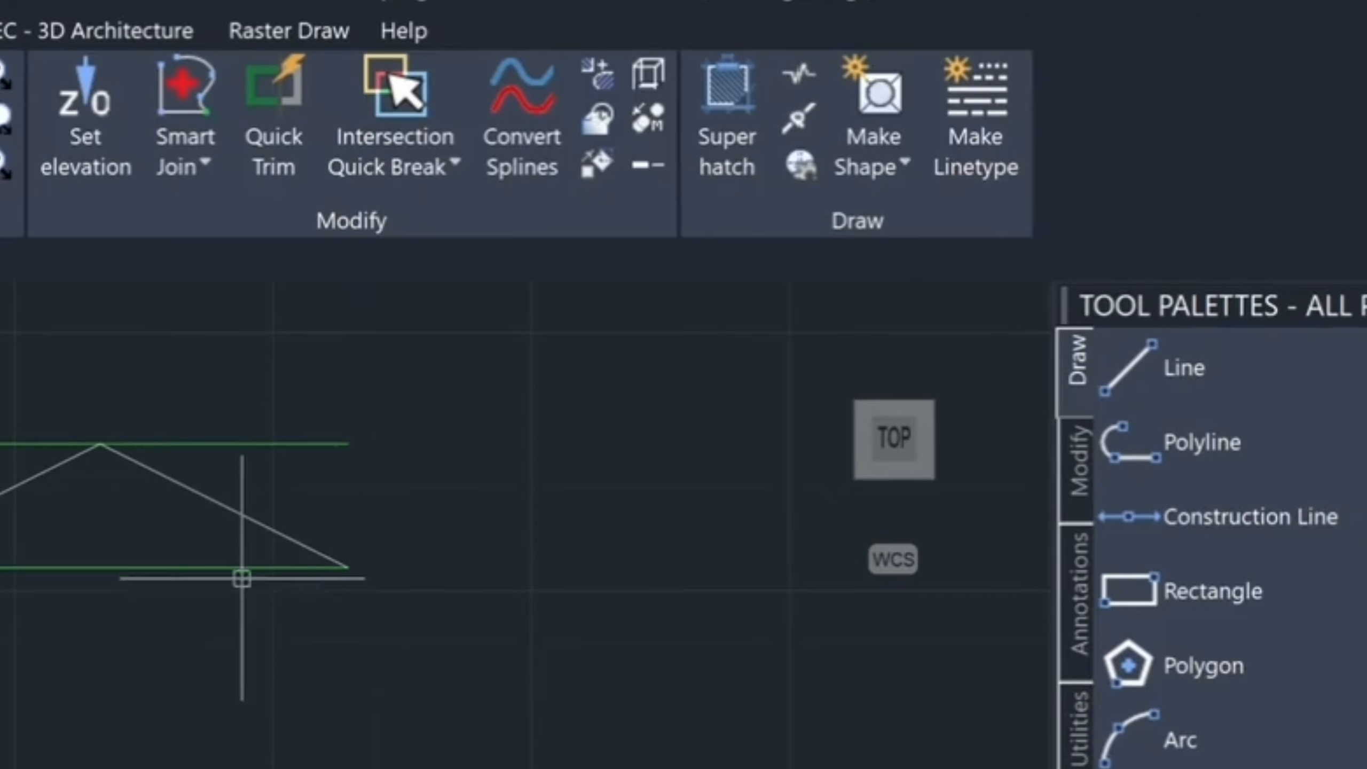
{"action": "left_click", "coordinate": [872, 159]}
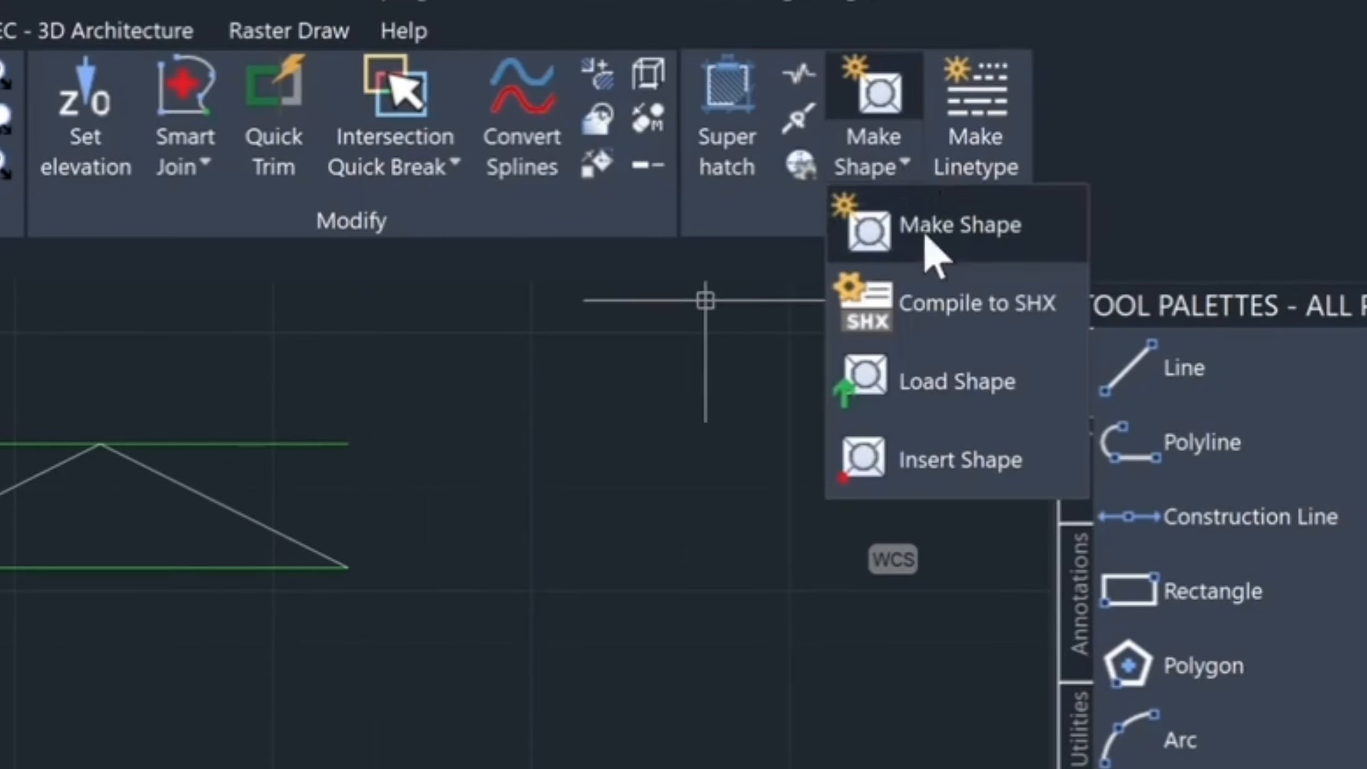
{"action": "left_click", "coordinate": [927, 233]}
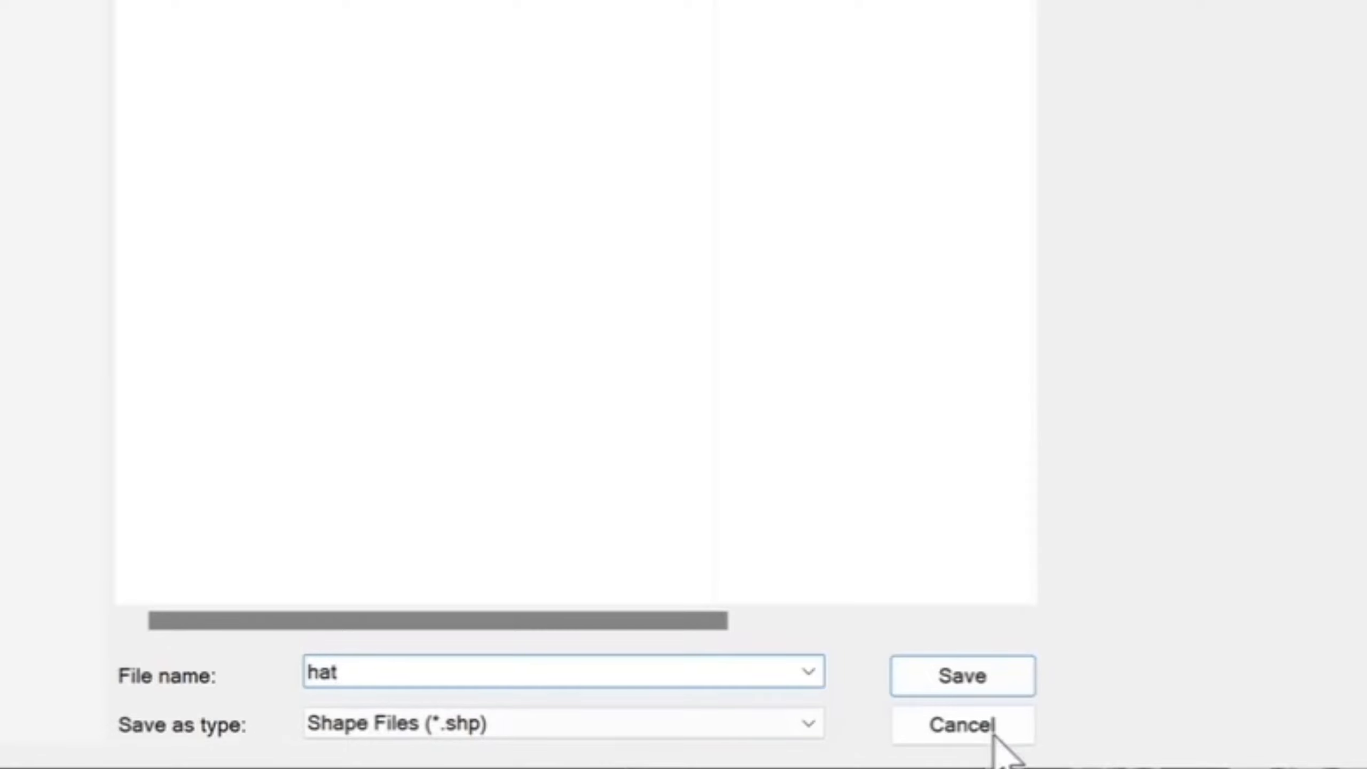
{"action": "left_click", "coordinate": [988, 687]}
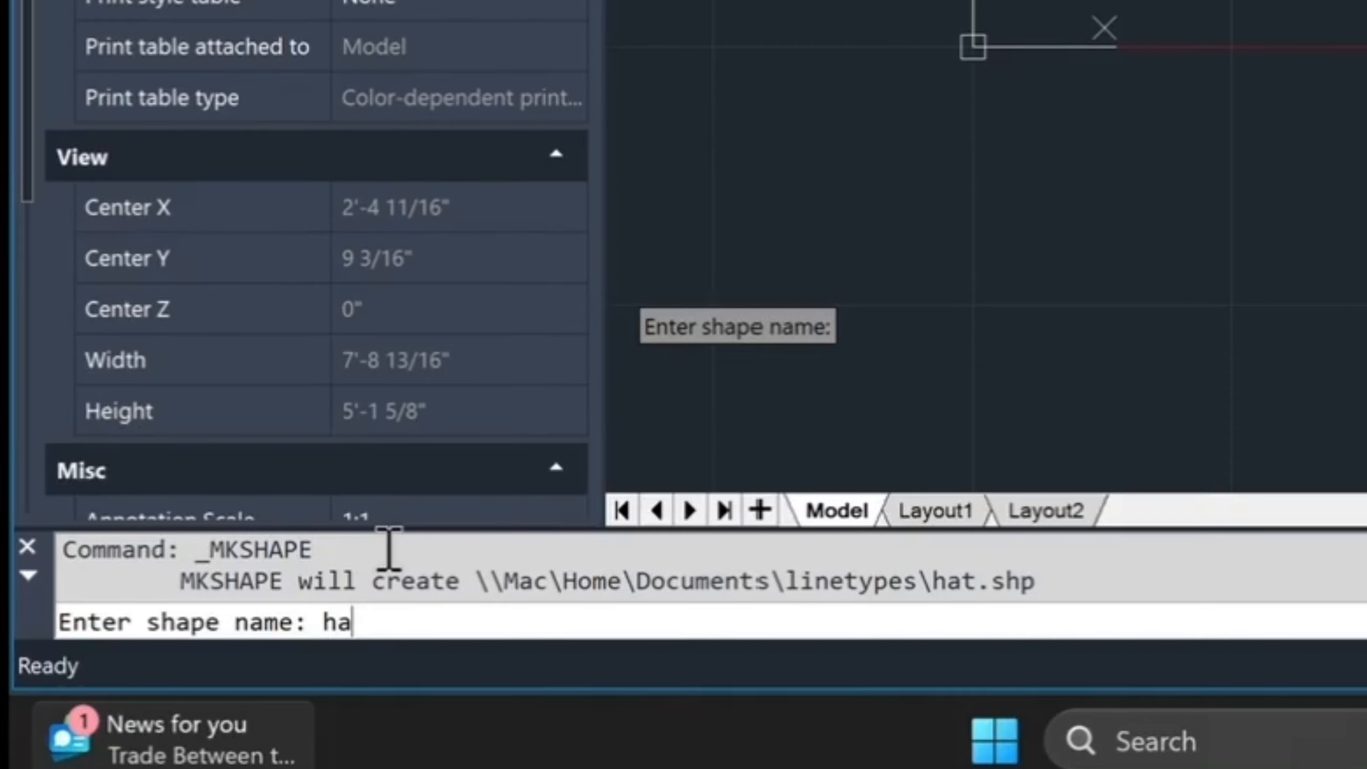
{"action": "key", "text": "Return"}
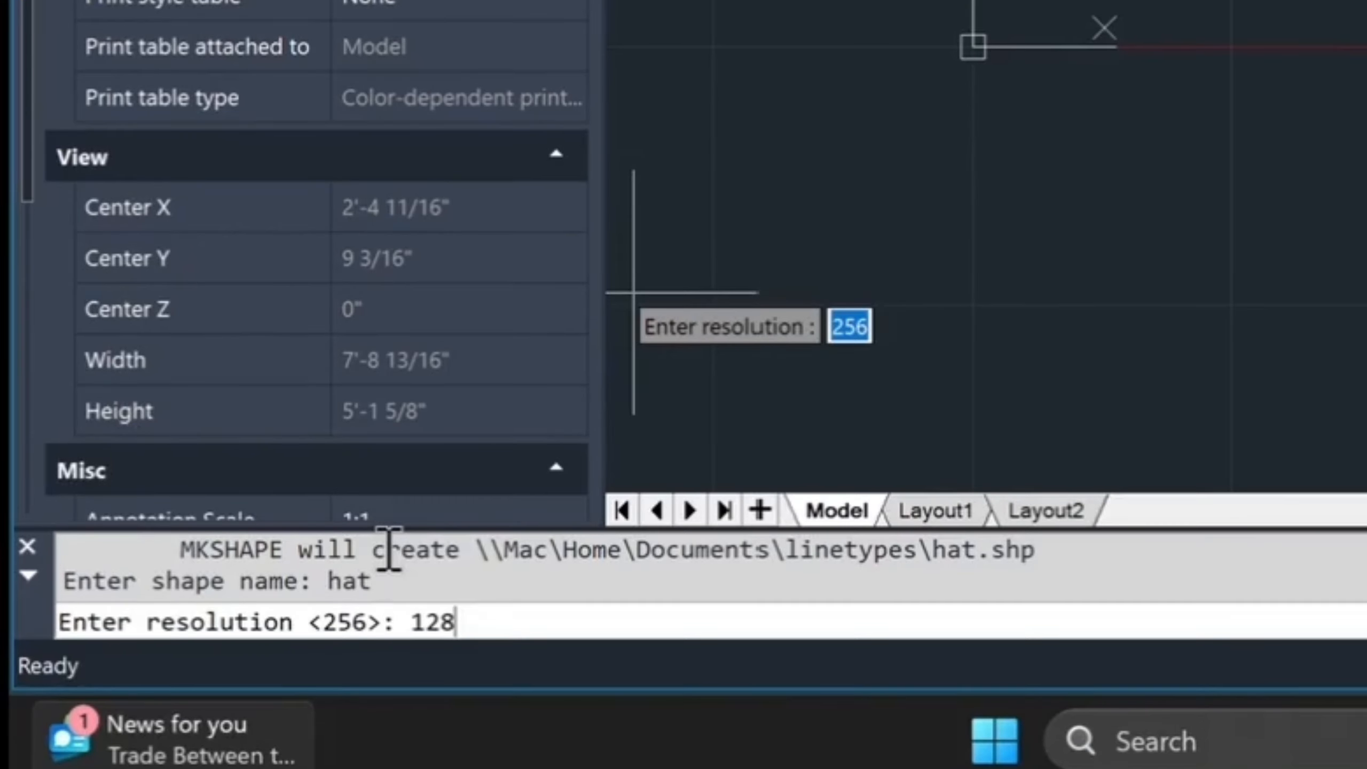
{"action": "key", "text": "Return"}
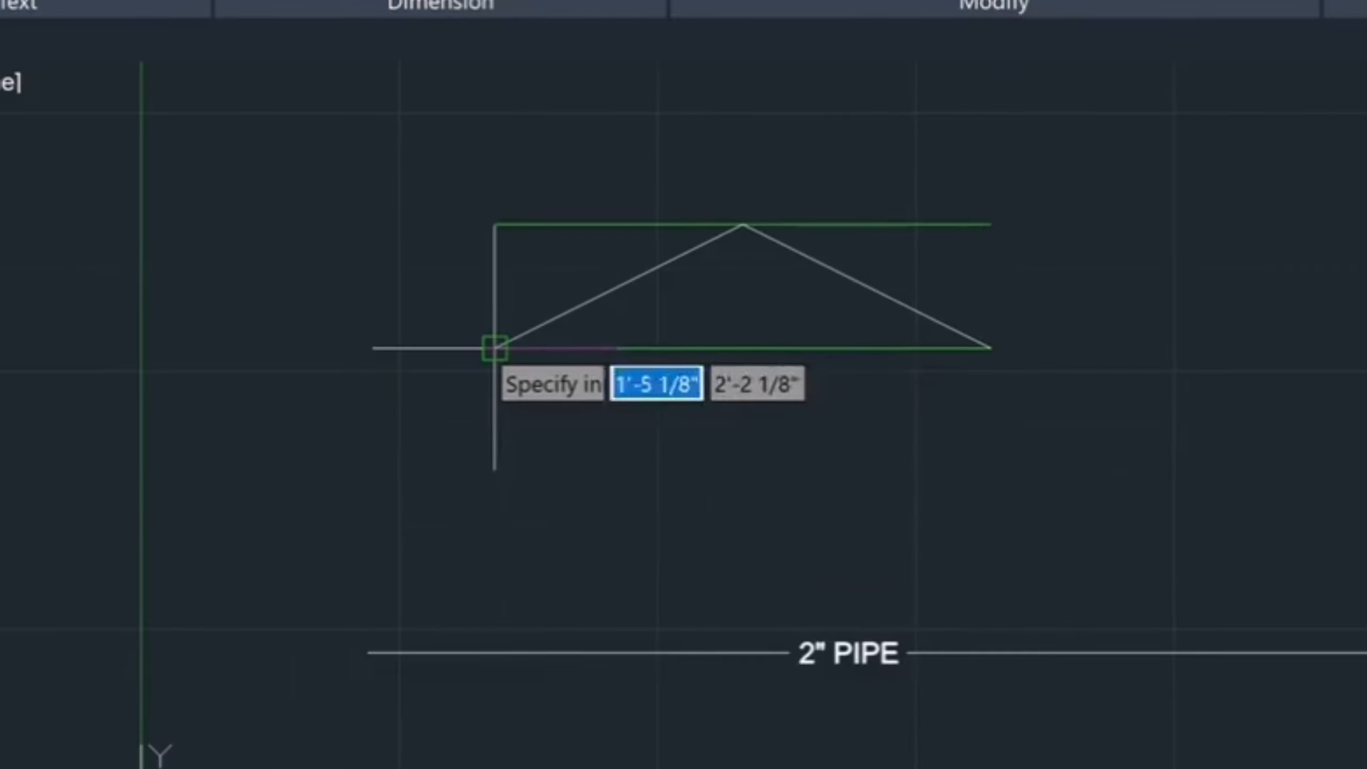
Set the hat shape's insertion point at the peak's lower-left endpoint and use the two sloped lines as its geometry
{"action": "left_click", "coordinate": [494, 348]}
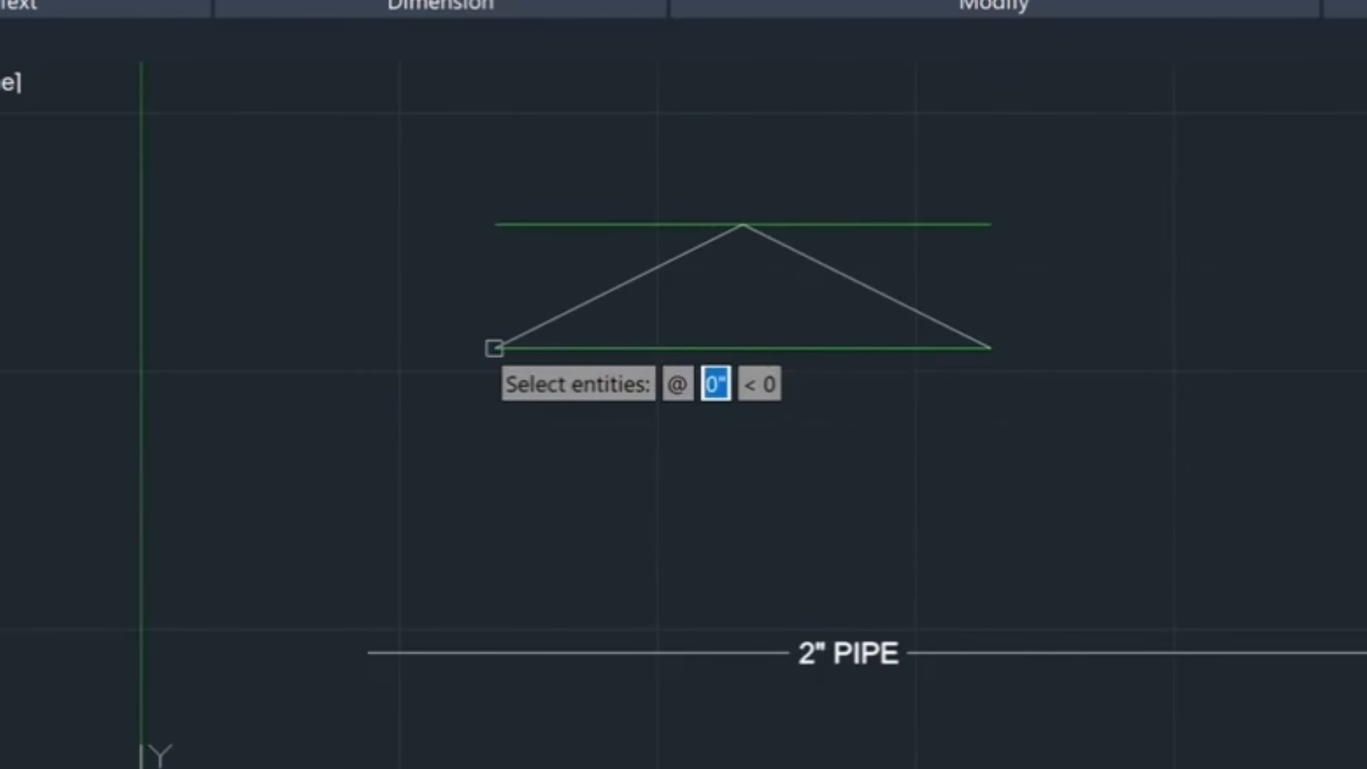
{"action": "left_click", "coordinate": [1024, 302]}
{"action": "left_click", "coordinate": [464, 255]}
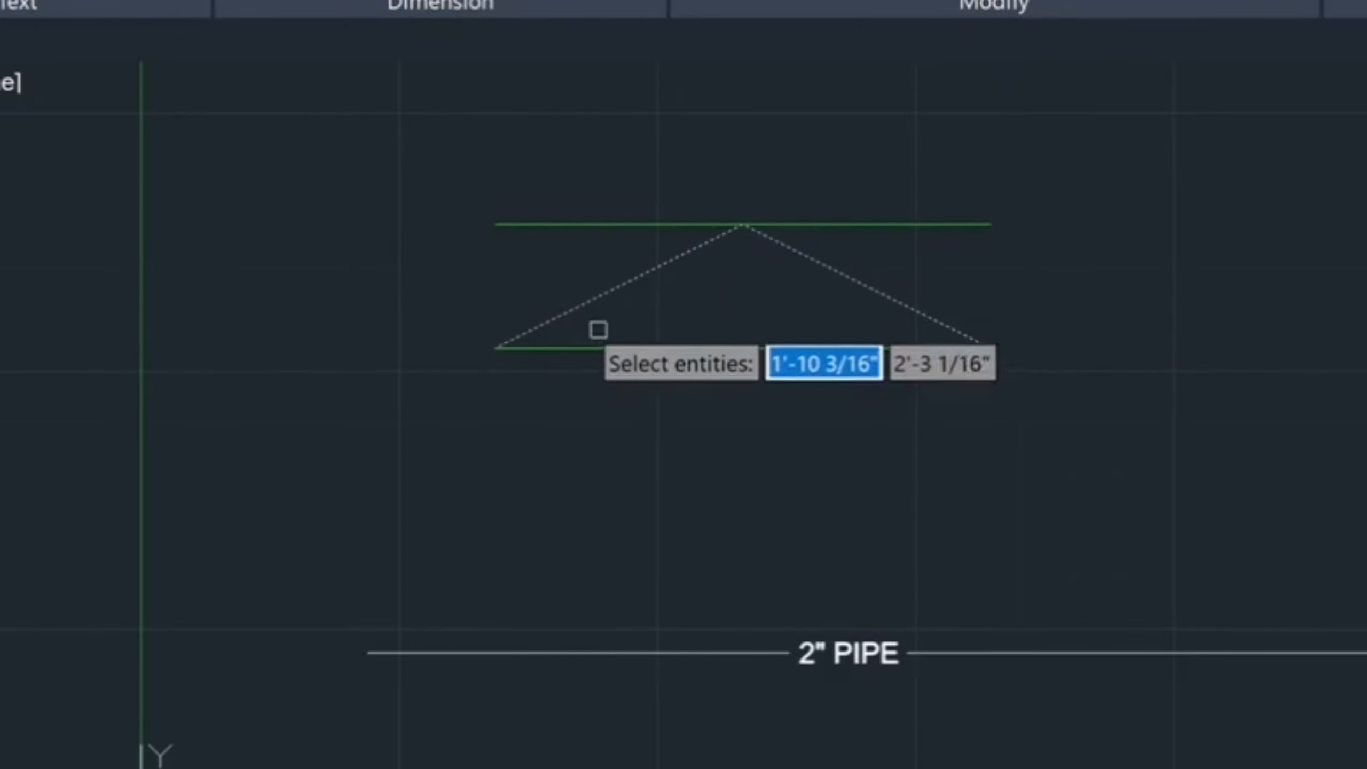
{"action": "key", "text": "Return"}
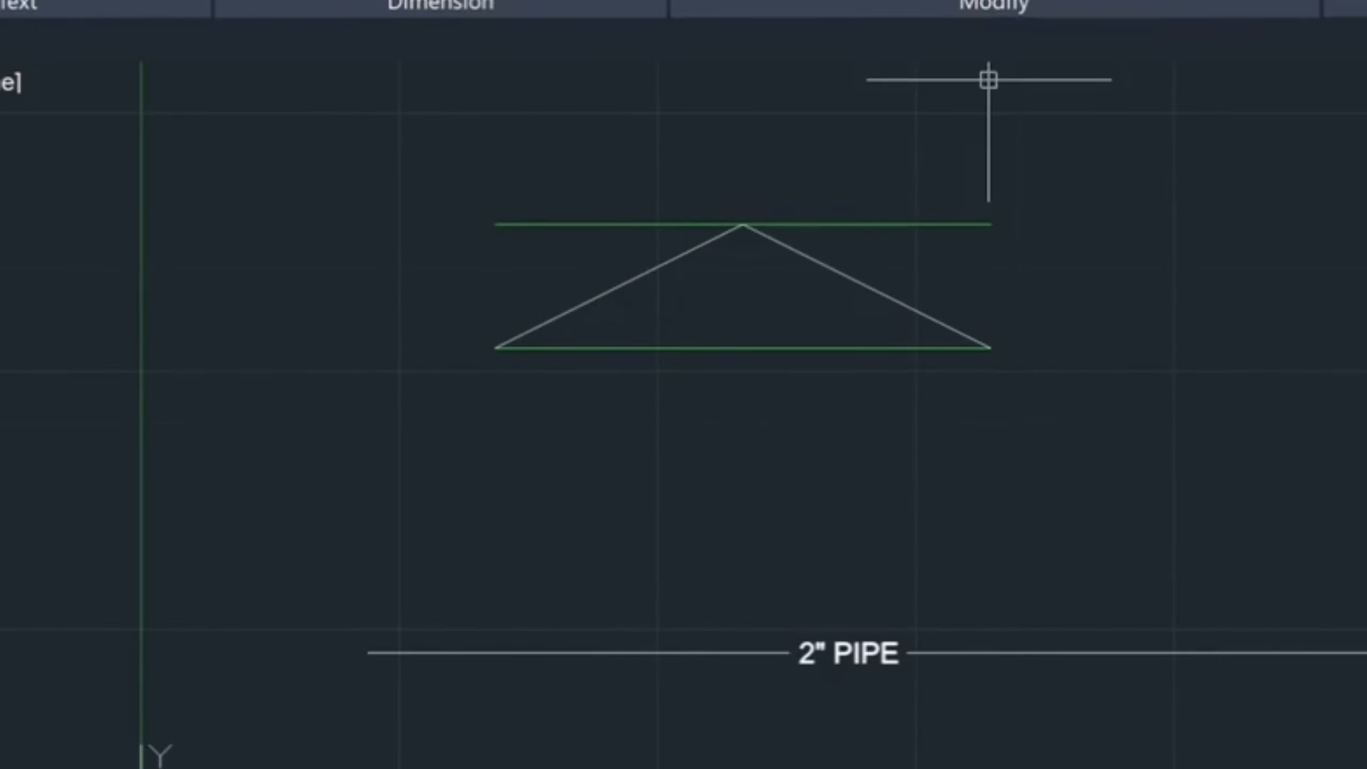
Compile the hat.shp shape file to SHX format
{"action": "left_click", "coordinate": [1055, 93]}
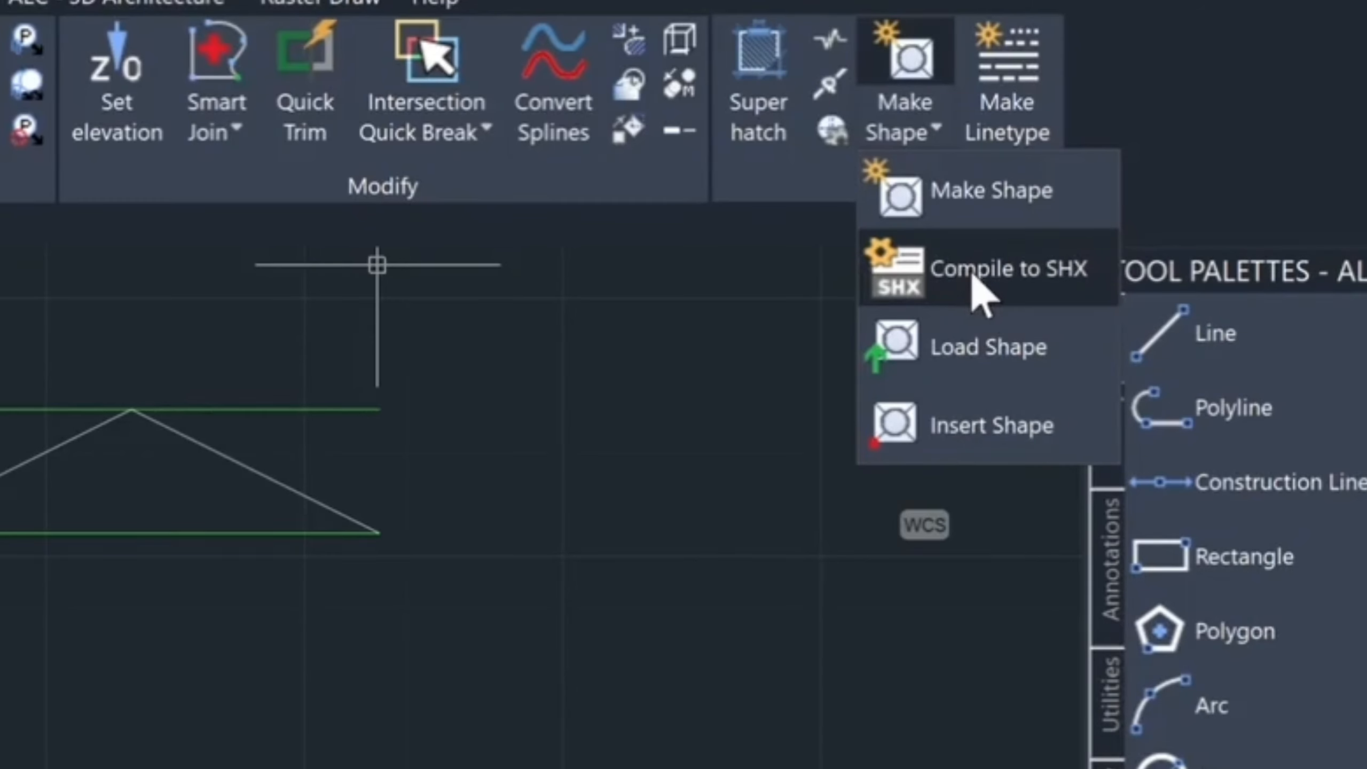
{"action": "left_click", "coordinate": [977, 291]}
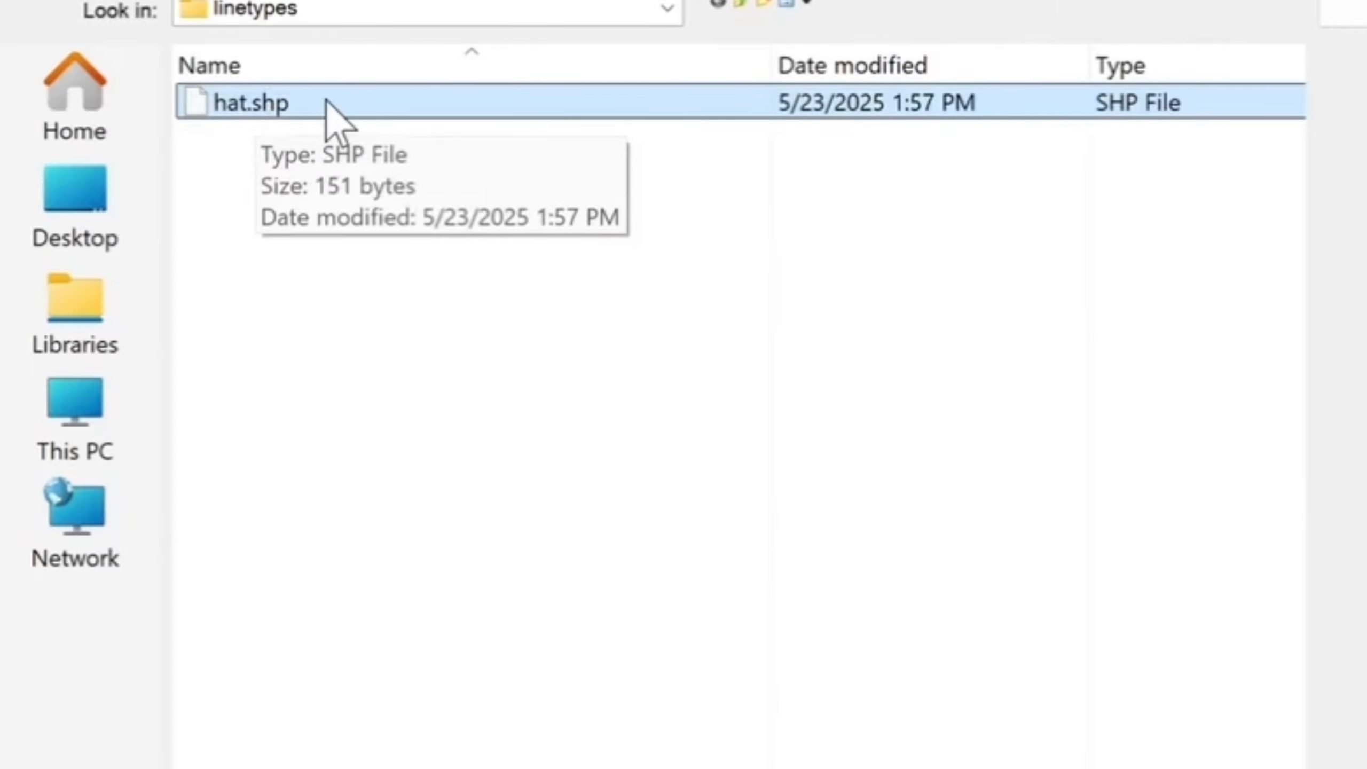
{"action": "left_click", "coordinate": [327, 102]}
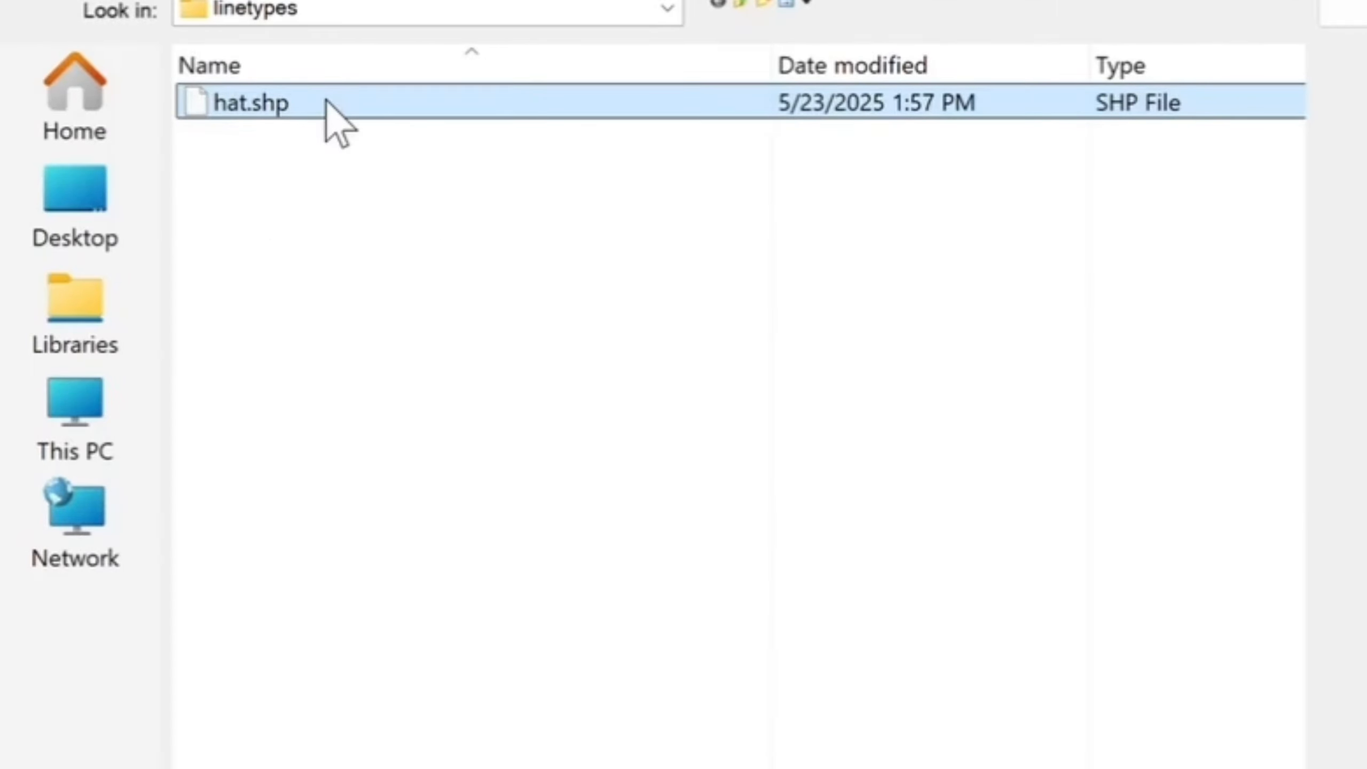
{"action": "double_click", "coordinate": [327, 103]}
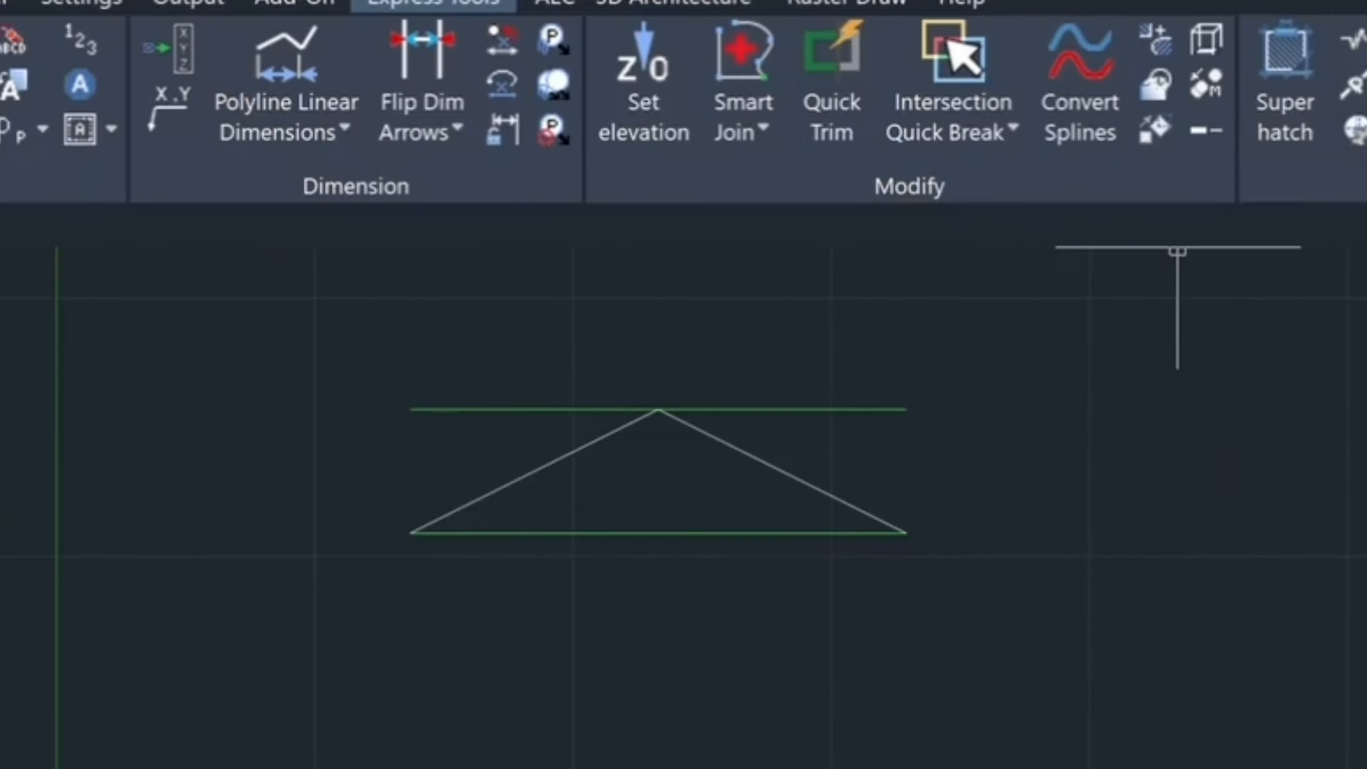
Load the compiled hat.shx shape file from the linetypes folder into the drawing
{"action": "left_click", "coordinate": [935, 108]}
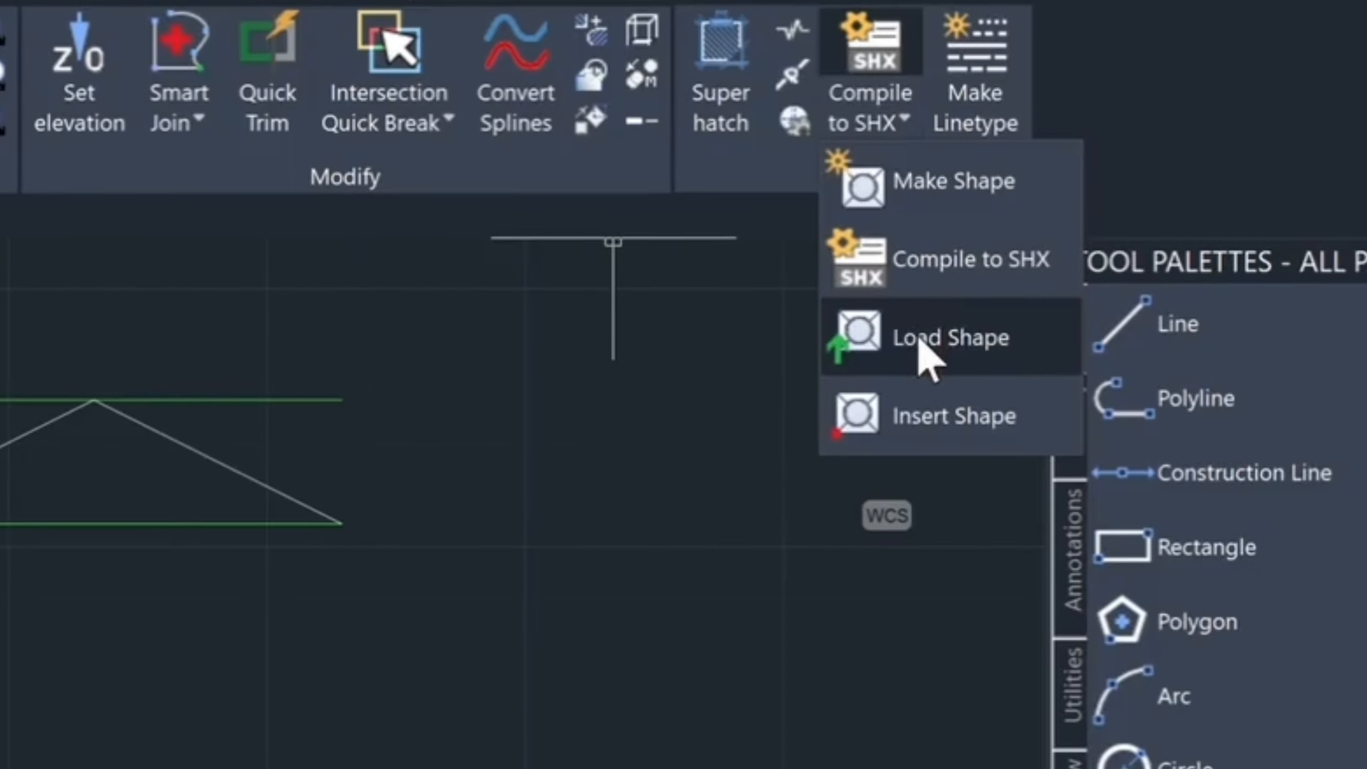
{"action": "left_click", "coordinate": [925, 339]}
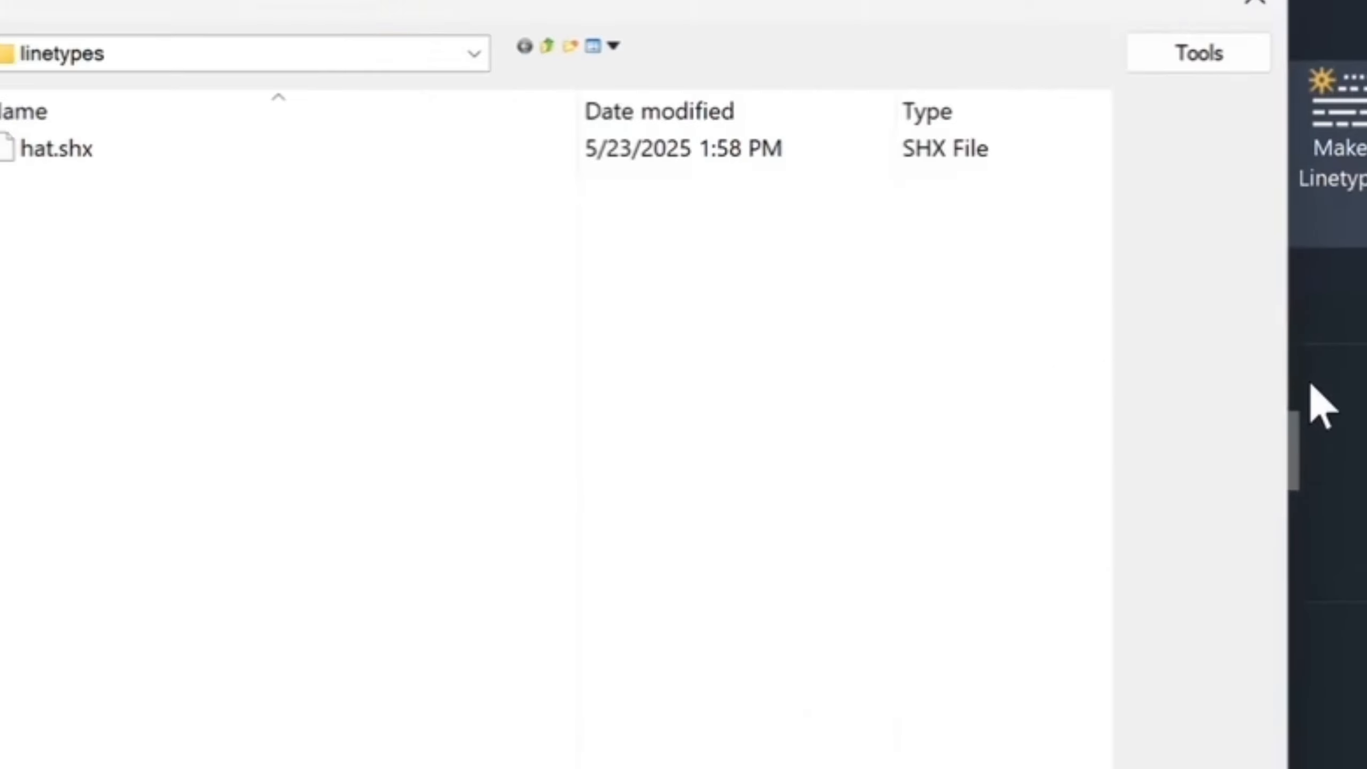
{"action": "left_click", "coordinate": [246, 178]}
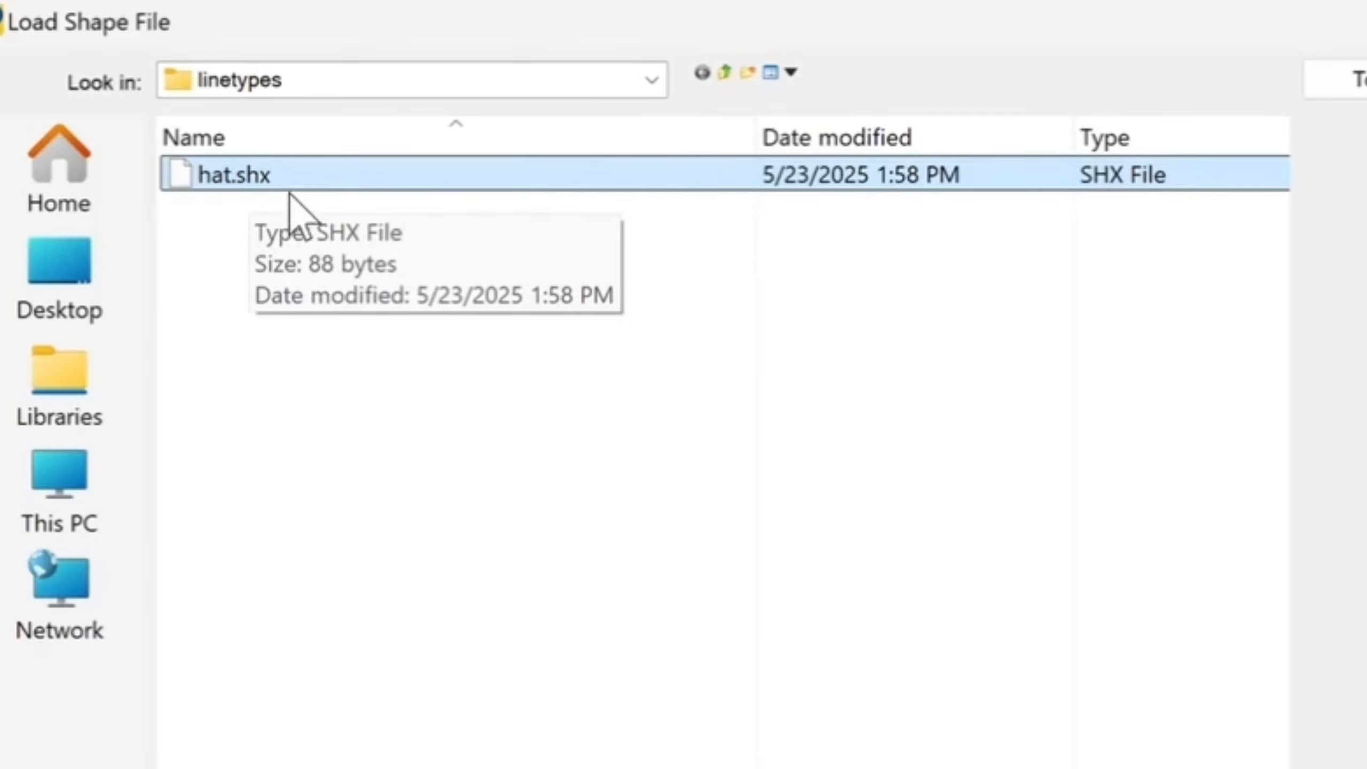
{"action": "double_click", "coordinate": [299, 178]}
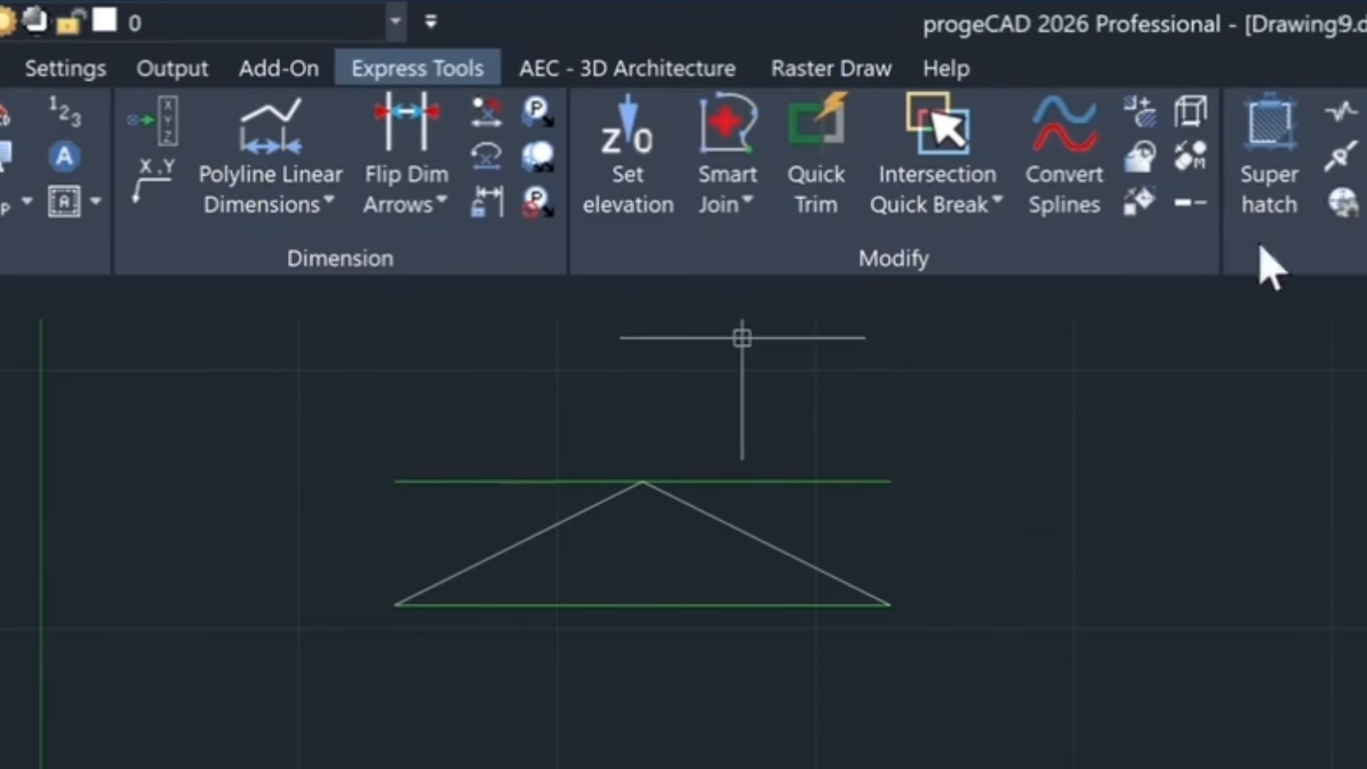
Insert the hat shape at the peak's lower-left endpoint with a height factor of 1 and a rotation angle of 0
{"action": "left_click", "coordinate": [984, 155]}
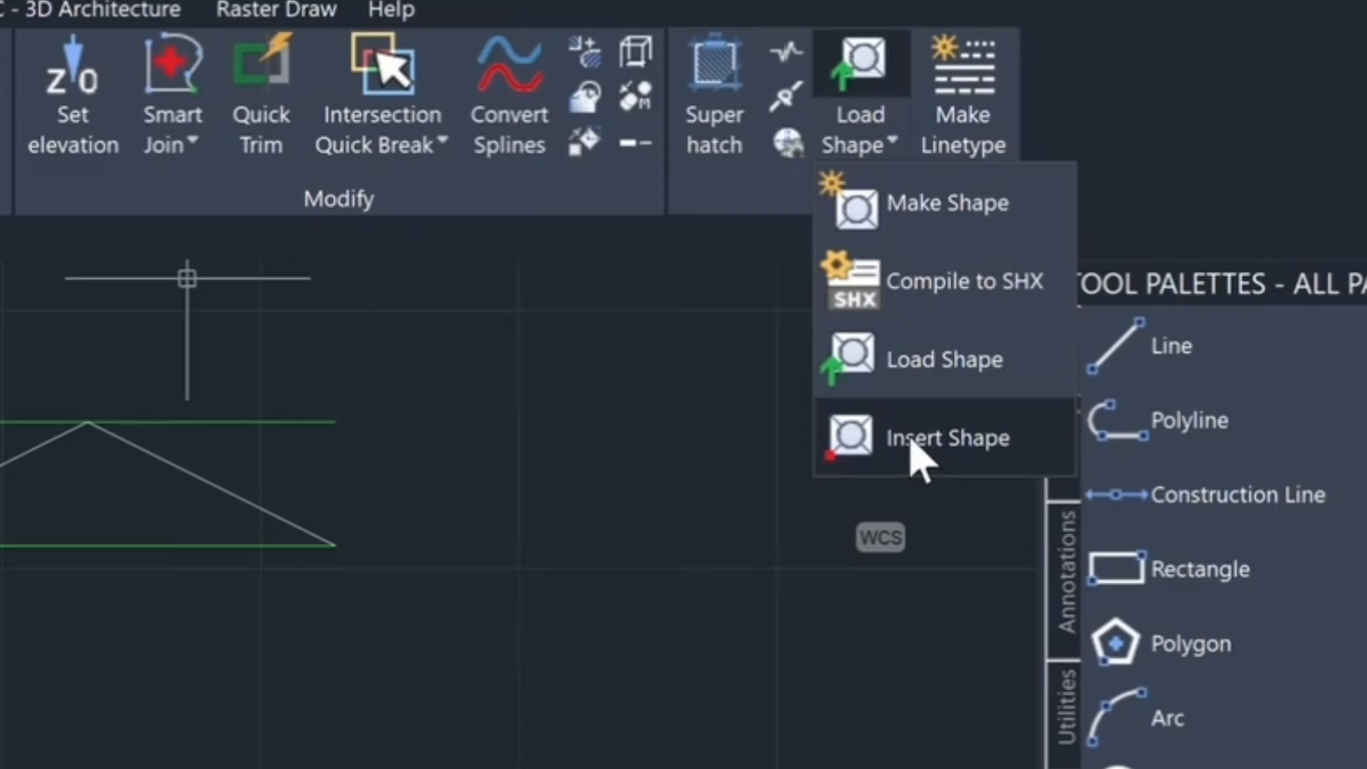
{"action": "left_click", "coordinate": [911, 445]}
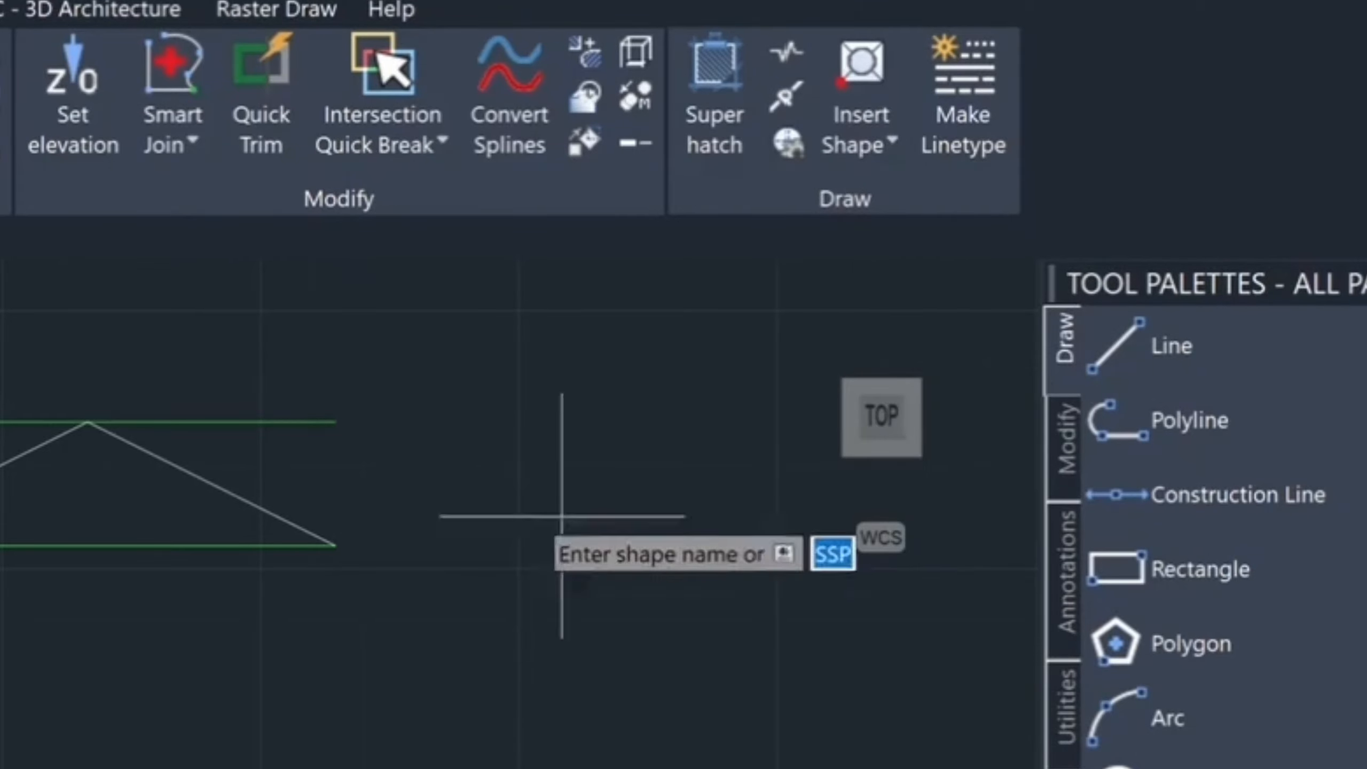
{"action": "type", "text": "hat"}
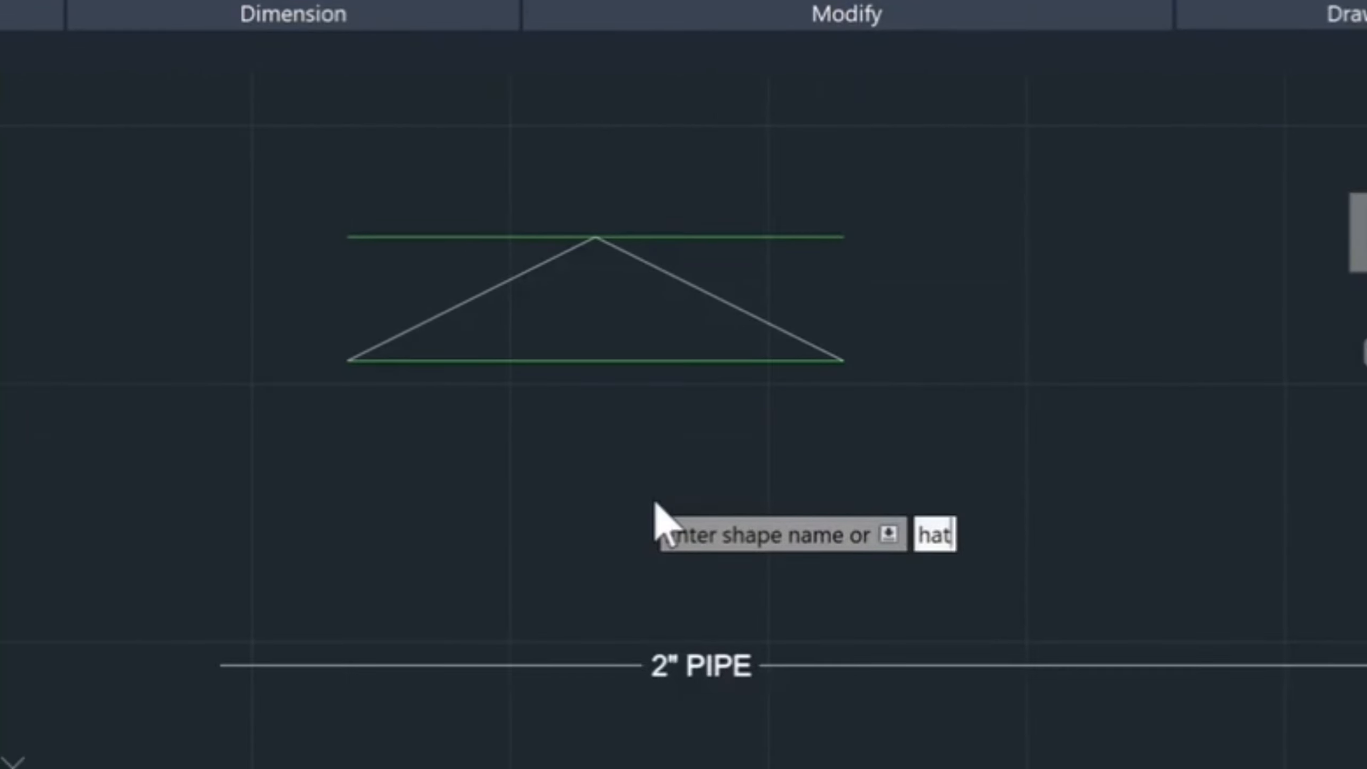
{"action": "key", "text": "Return"}
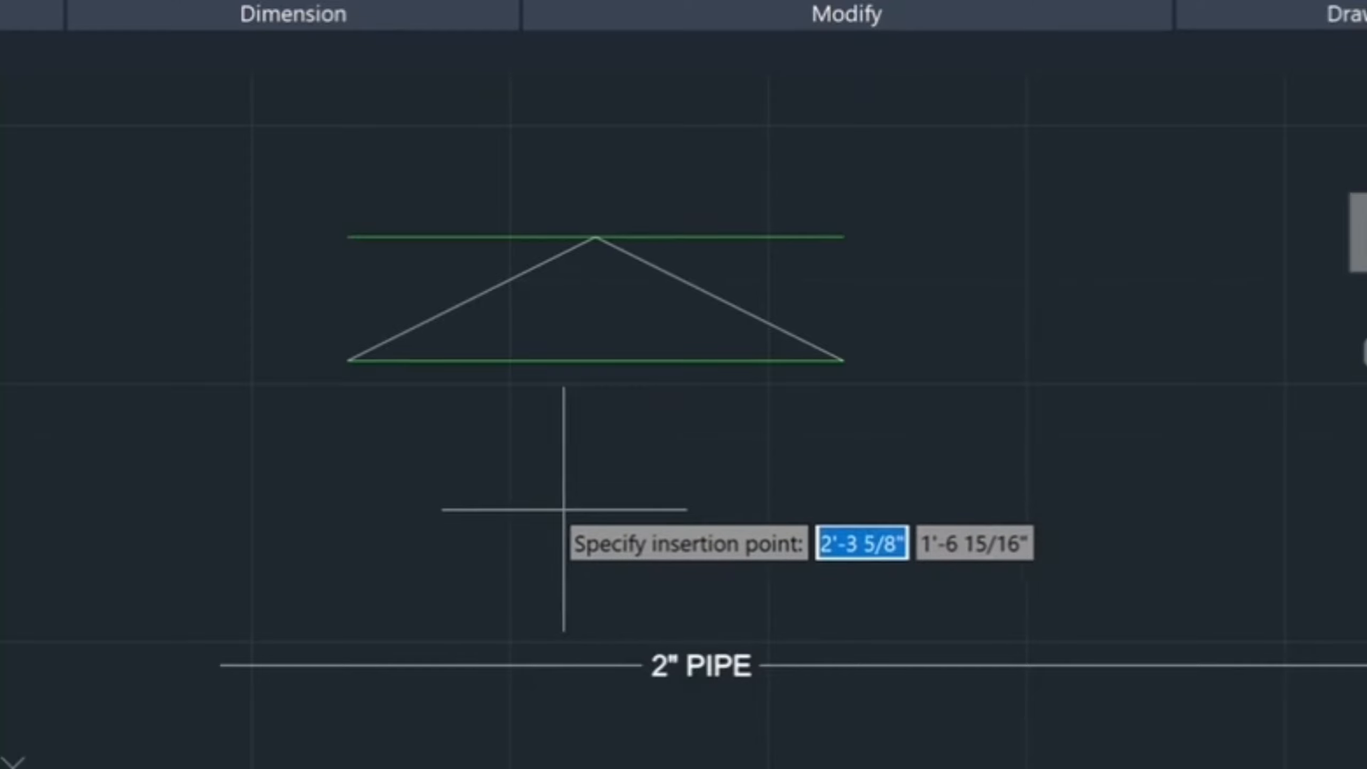
{"action": "left_click", "coordinate": [347, 361]}
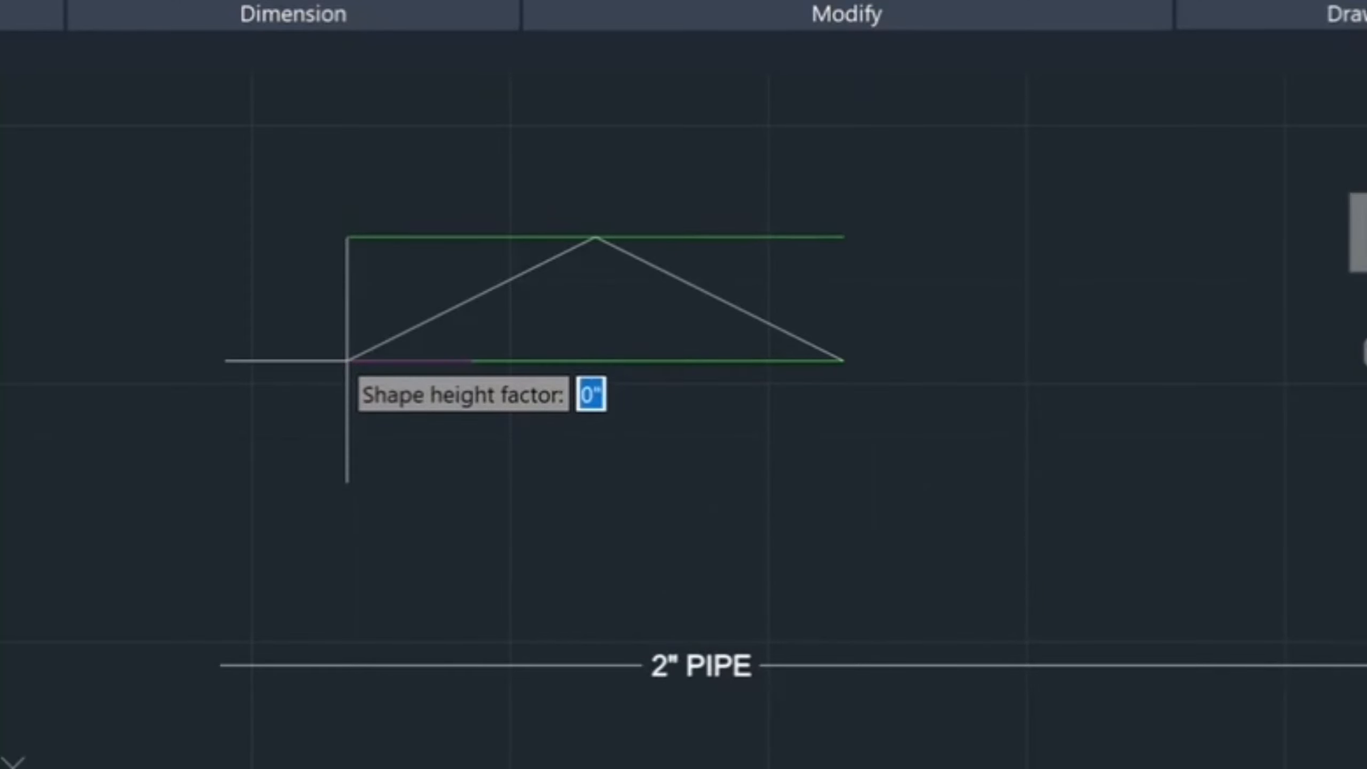
{"action": "type", "text": "1"}
{"action": "key", "text": "Return"}
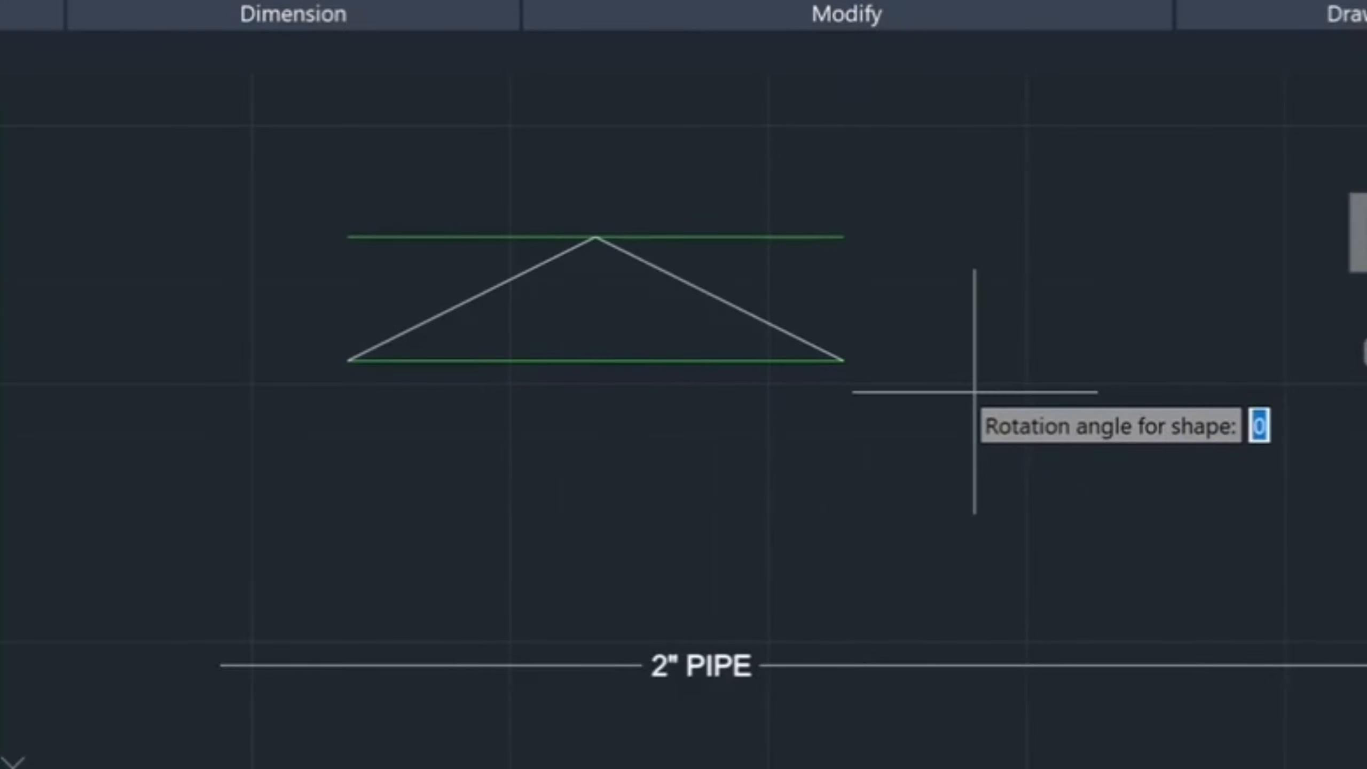
{"action": "key", "text": "Return"}
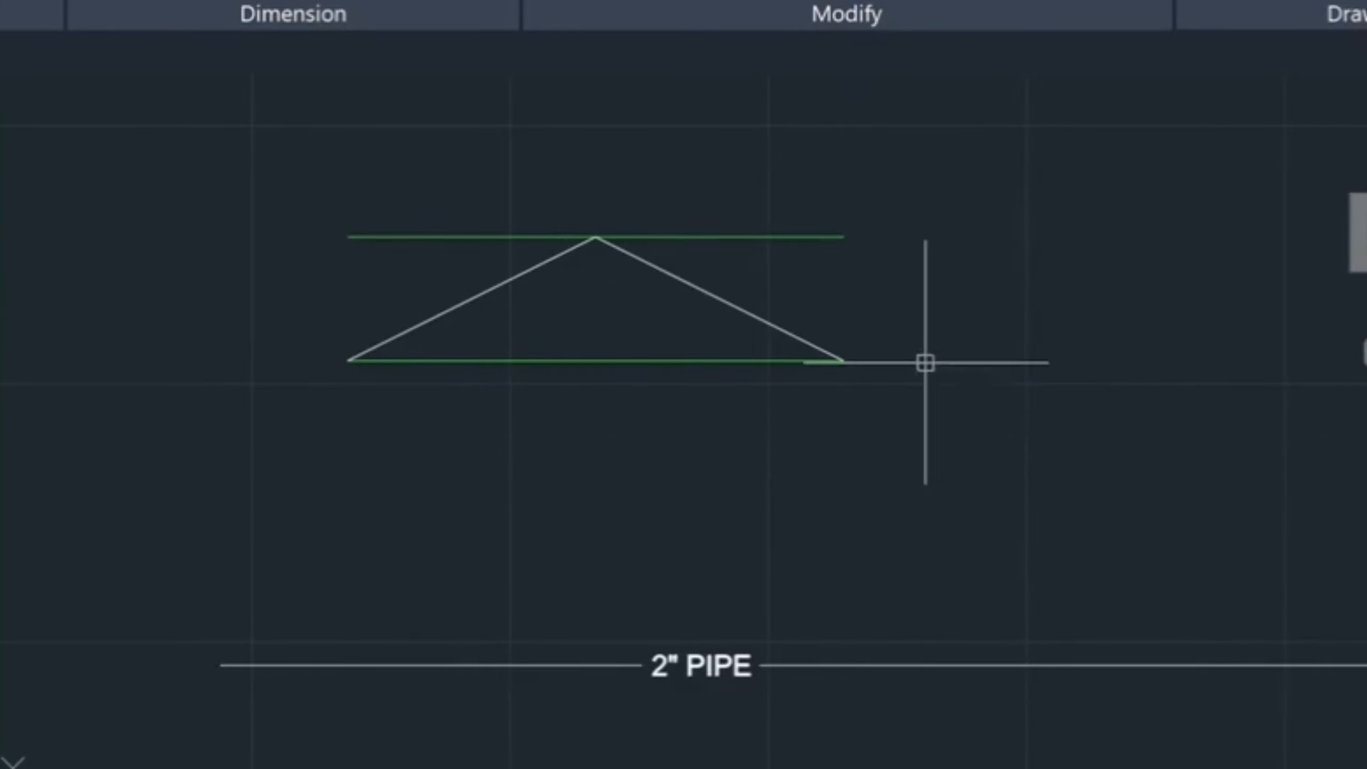
Erase the two original sloped lines under the inserted hat shape, keeping the shape, and check that the remaining peak is one shape
{"action": "left_click", "coordinate": [639, 269]}
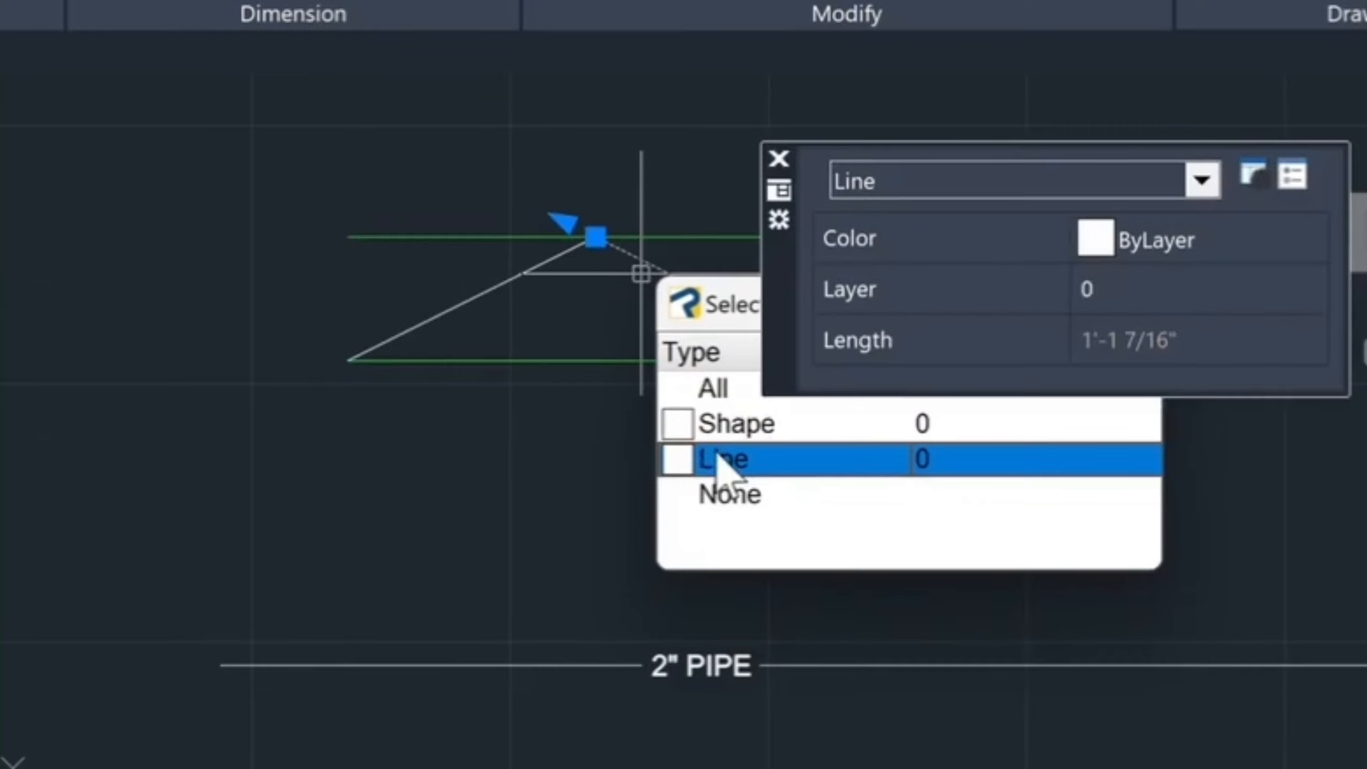
{"action": "left_click", "coordinate": [723, 459]}
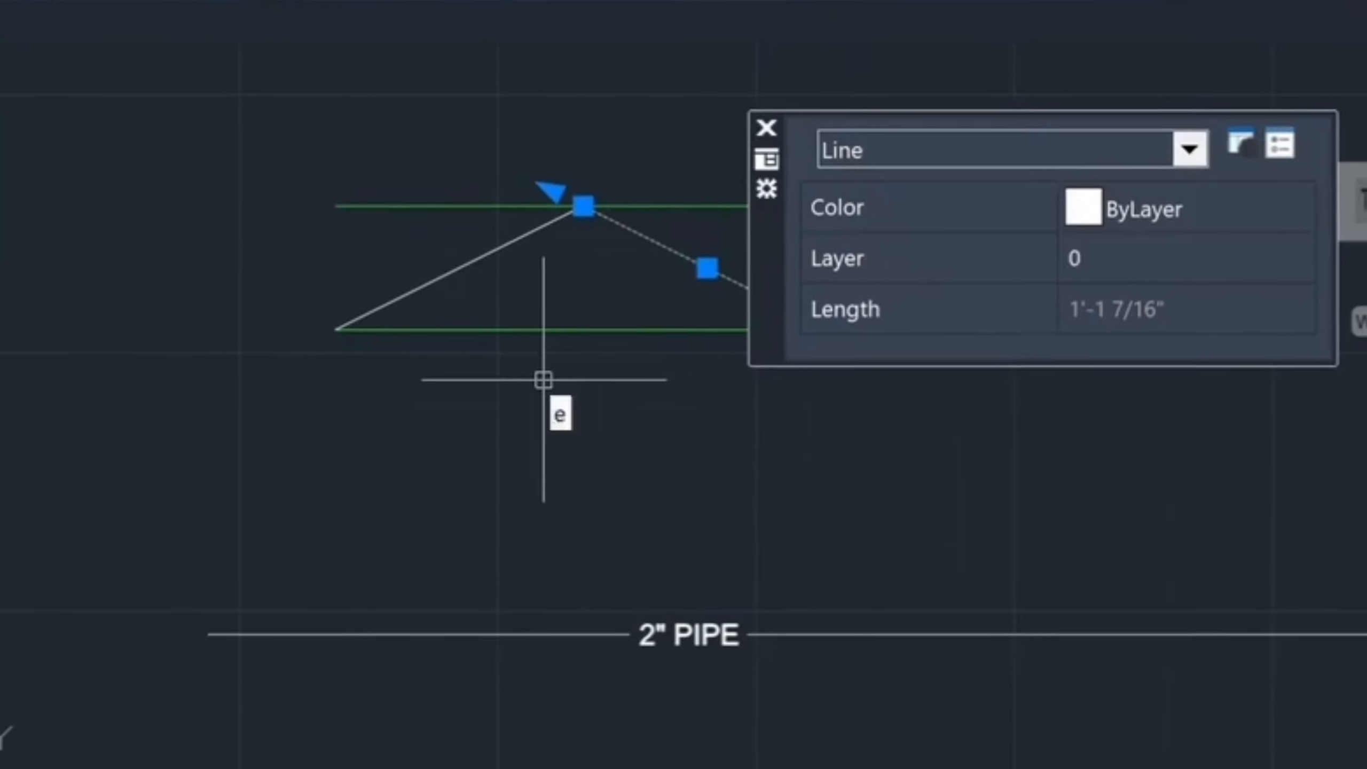
{"action": "key", "text": "Escape"}
{"action": "left_click", "coordinate": [470, 251]}
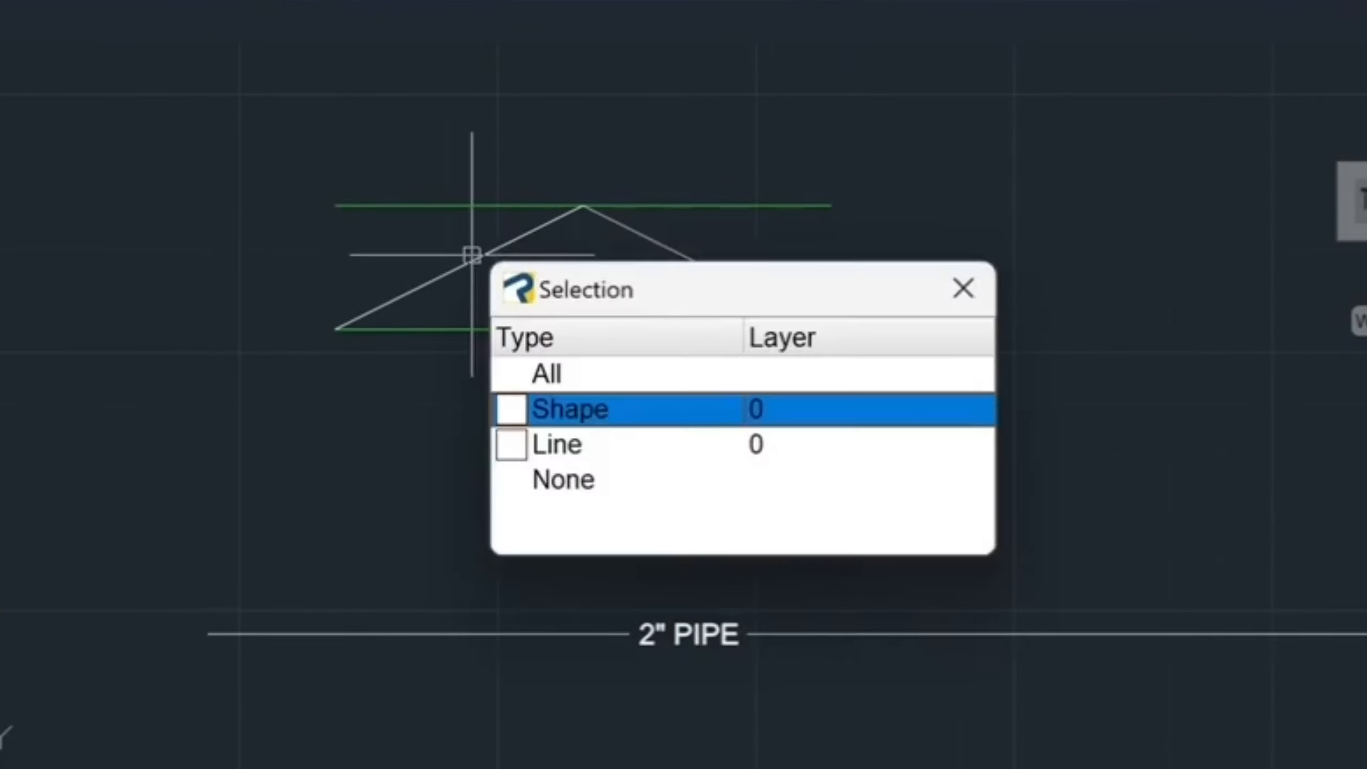
{"action": "left_click", "coordinate": [563, 447]}
{"action": "type", "text": "e"}
{"action": "key", "text": "Return"}
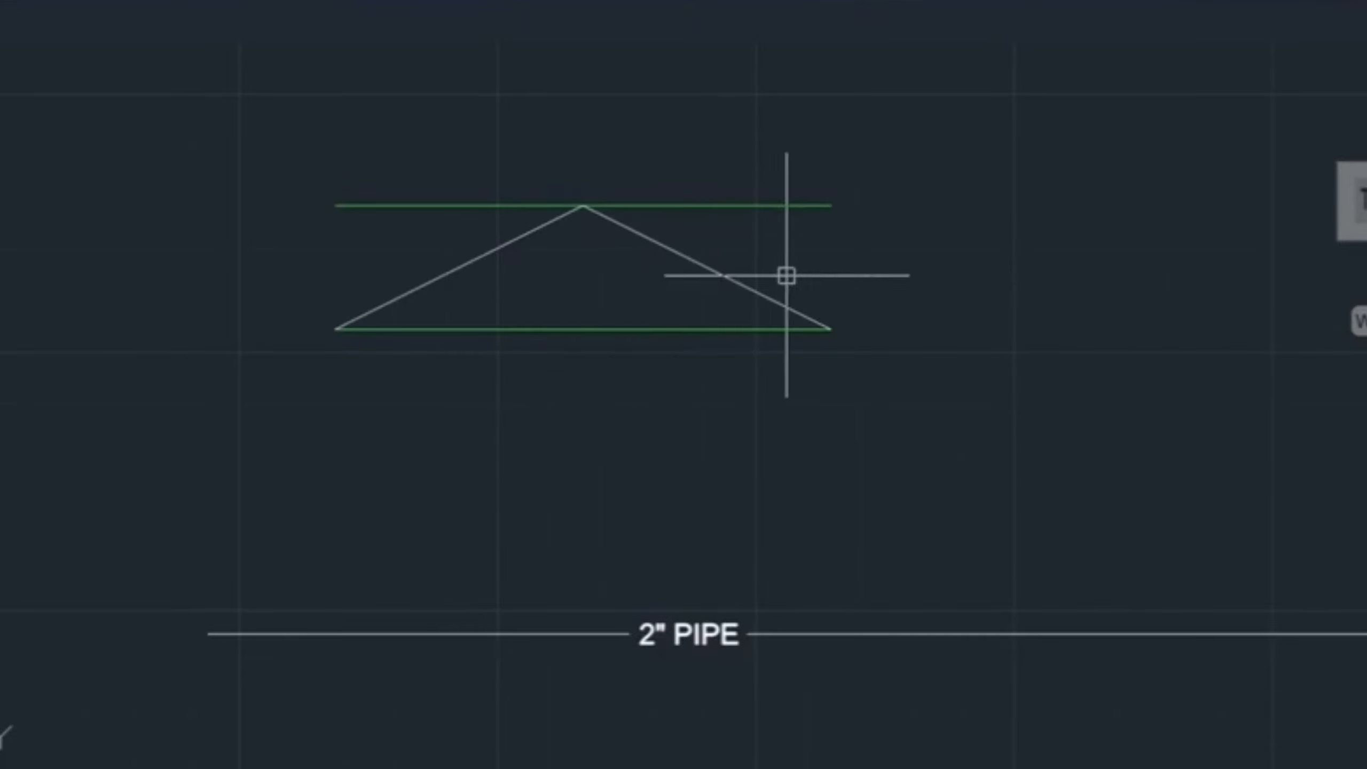
{"action": "left_click", "coordinate": [721, 272]}
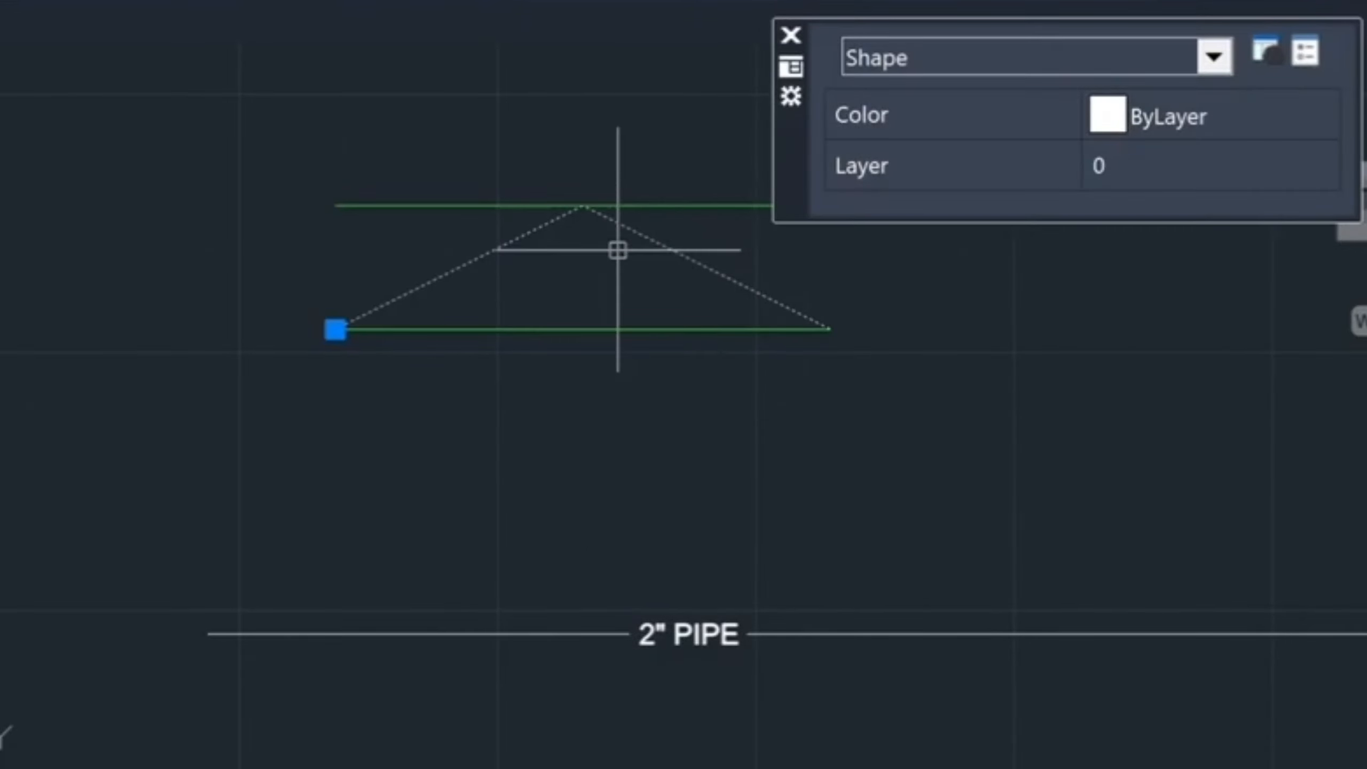
{"action": "key", "text": "Escape"}
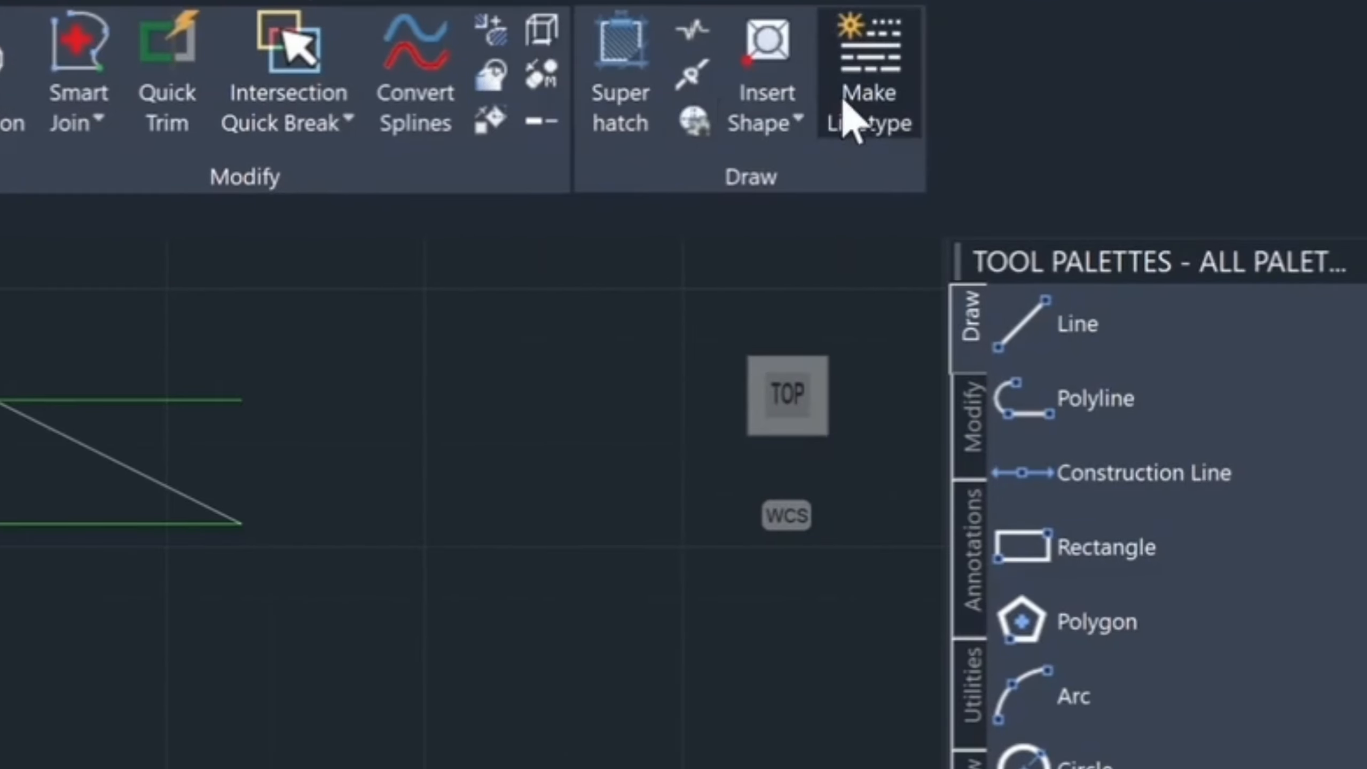
Start making a new linetype and save its definition file as hat1 in the linetypes folder
{"action": "left_click", "coordinate": [885, 108]}
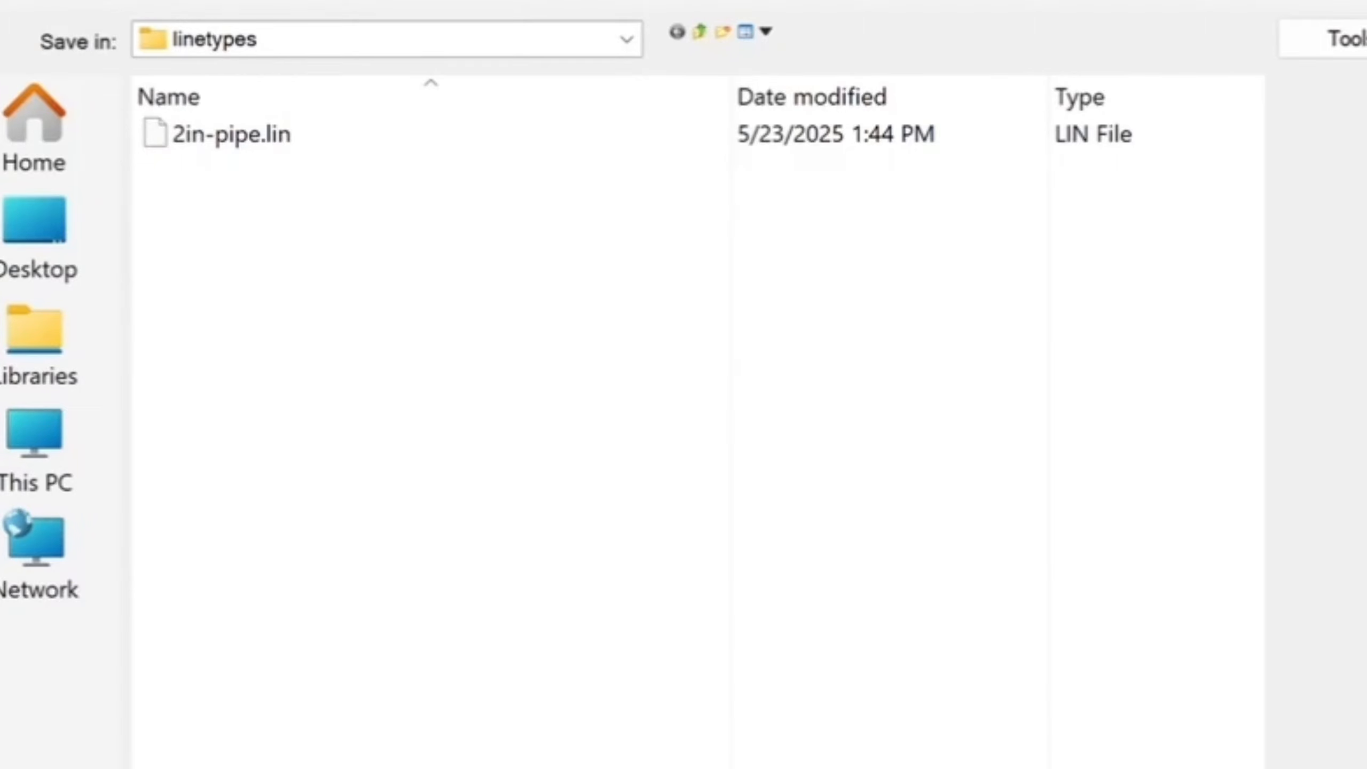
{"action": "type", "text": "hat"}
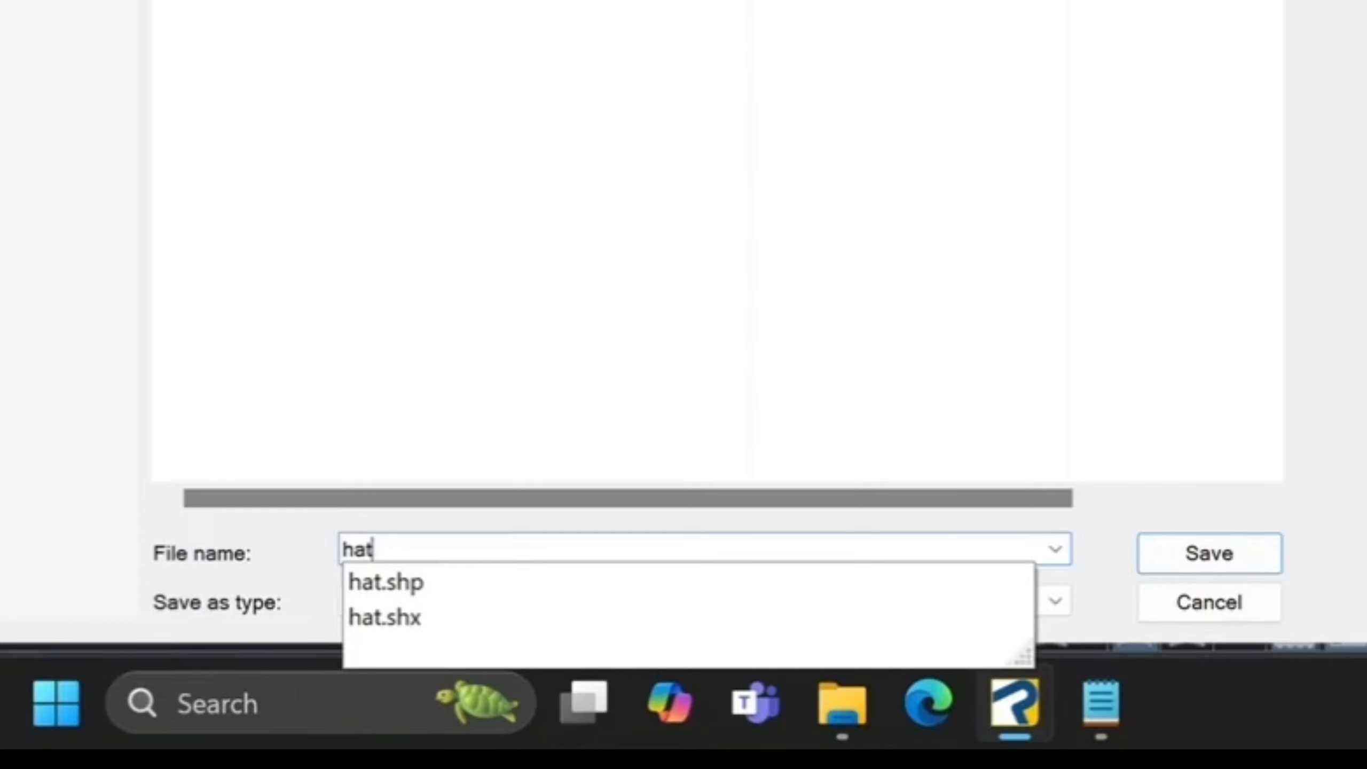
{"action": "type", "text": "1"}
{"action": "key", "text": "Return"}
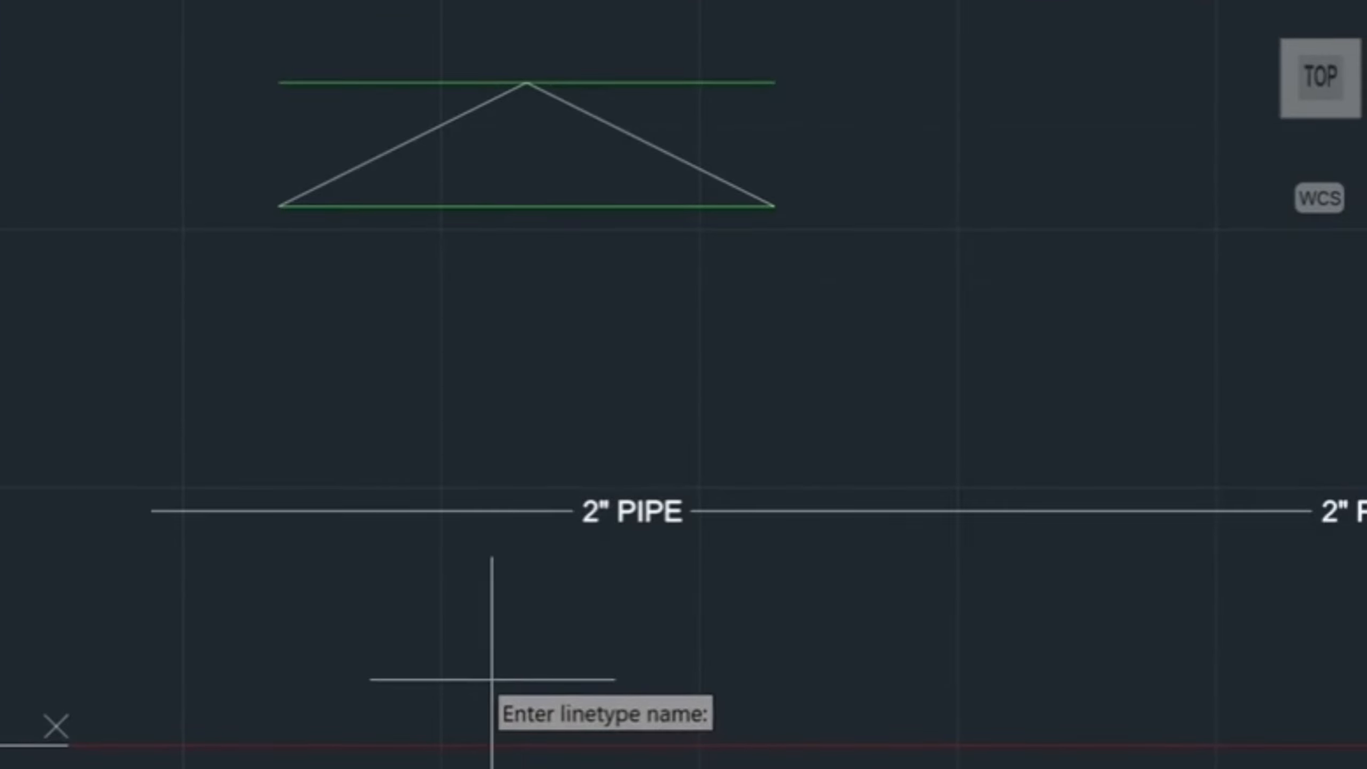
Name the new linetype hat1 and give it the description "wide angle point"
{"action": "type", "text": "ha"}
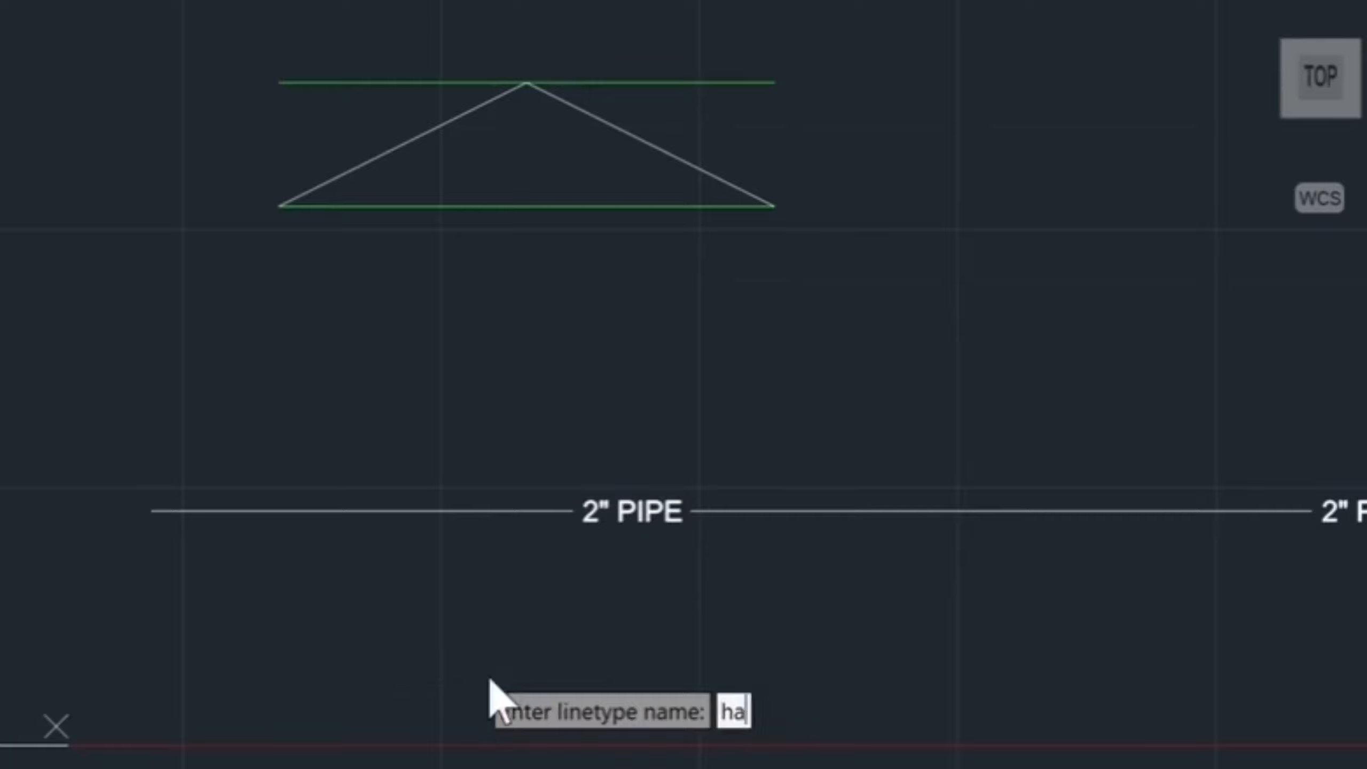
{"action": "type", "text": "t1"}
{"action": "key", "text": "Return"}
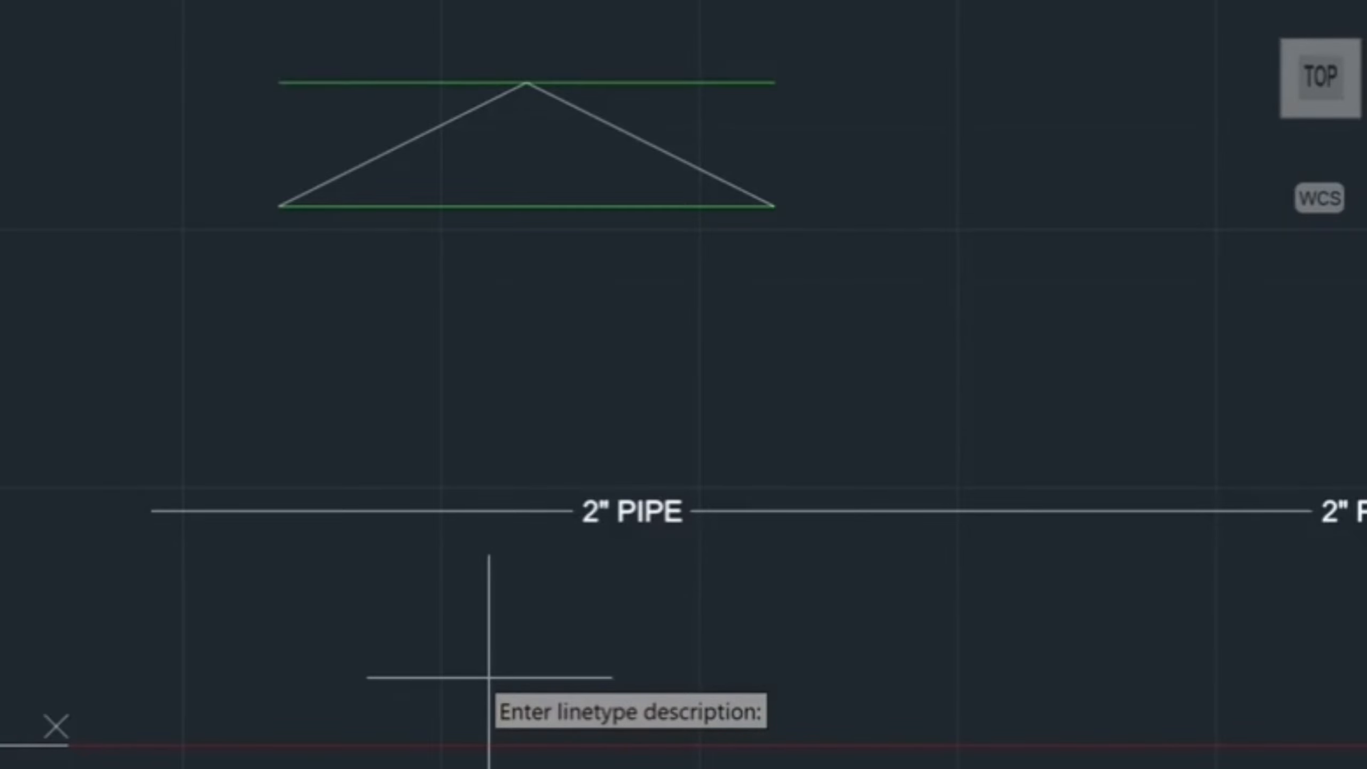
{"action": "type", "text": "wide"}
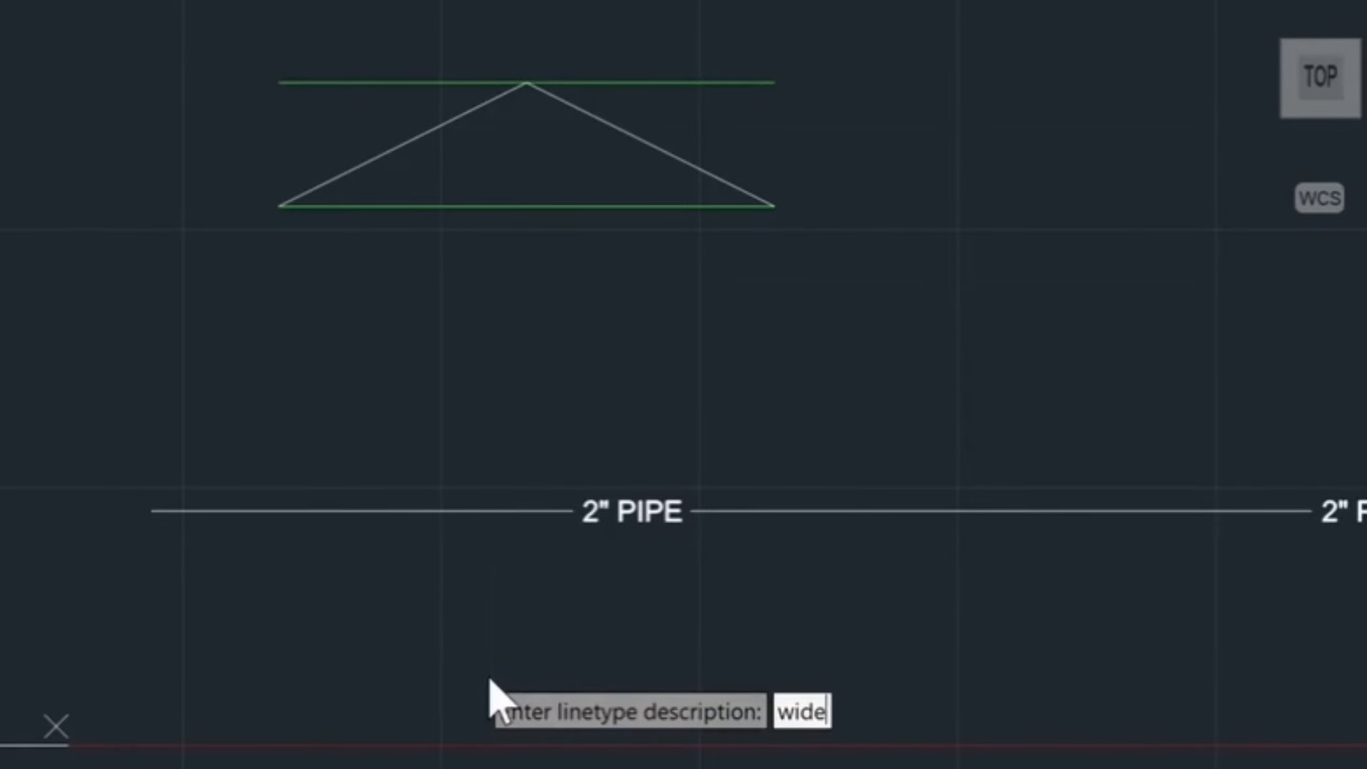
{"action": "type", "text": " angle poi"}
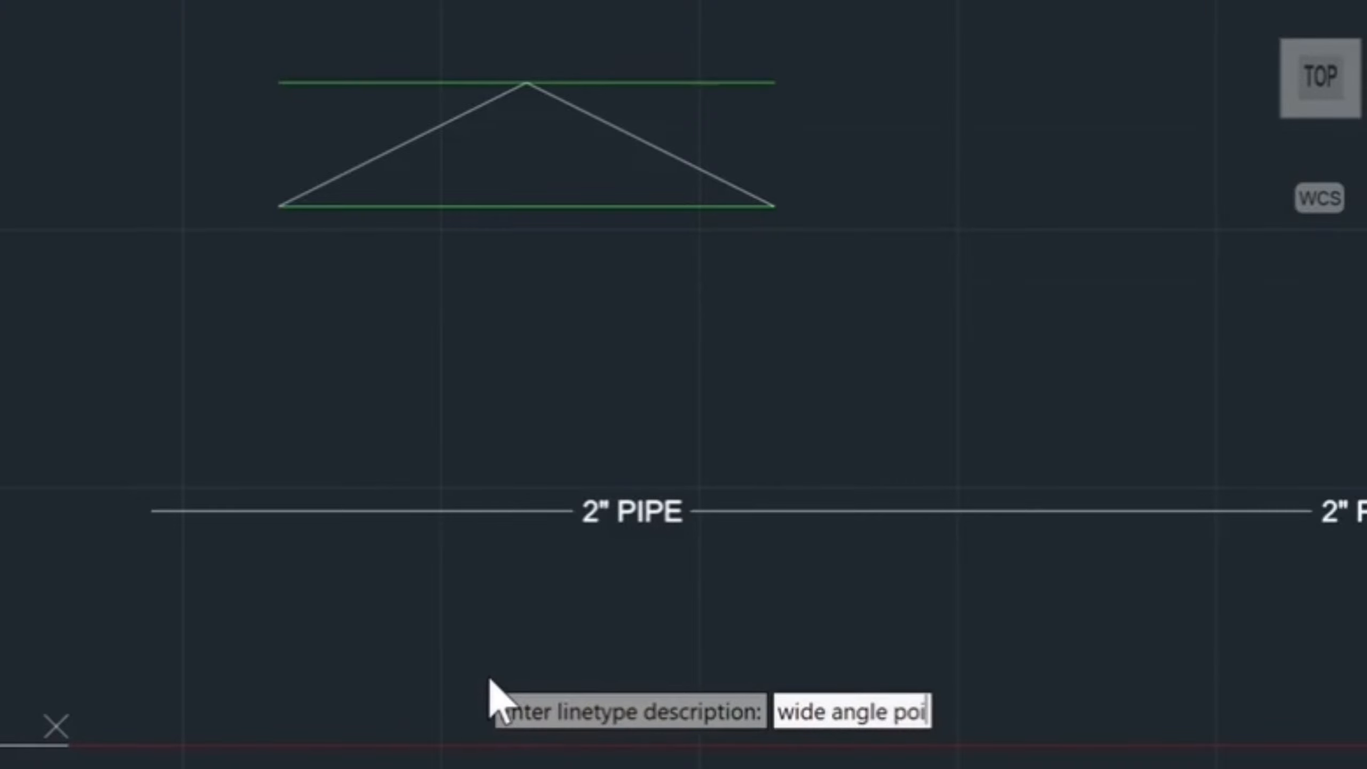
{"action": "type", "text": "nt"}
{"action": "key", "text": "Return"}
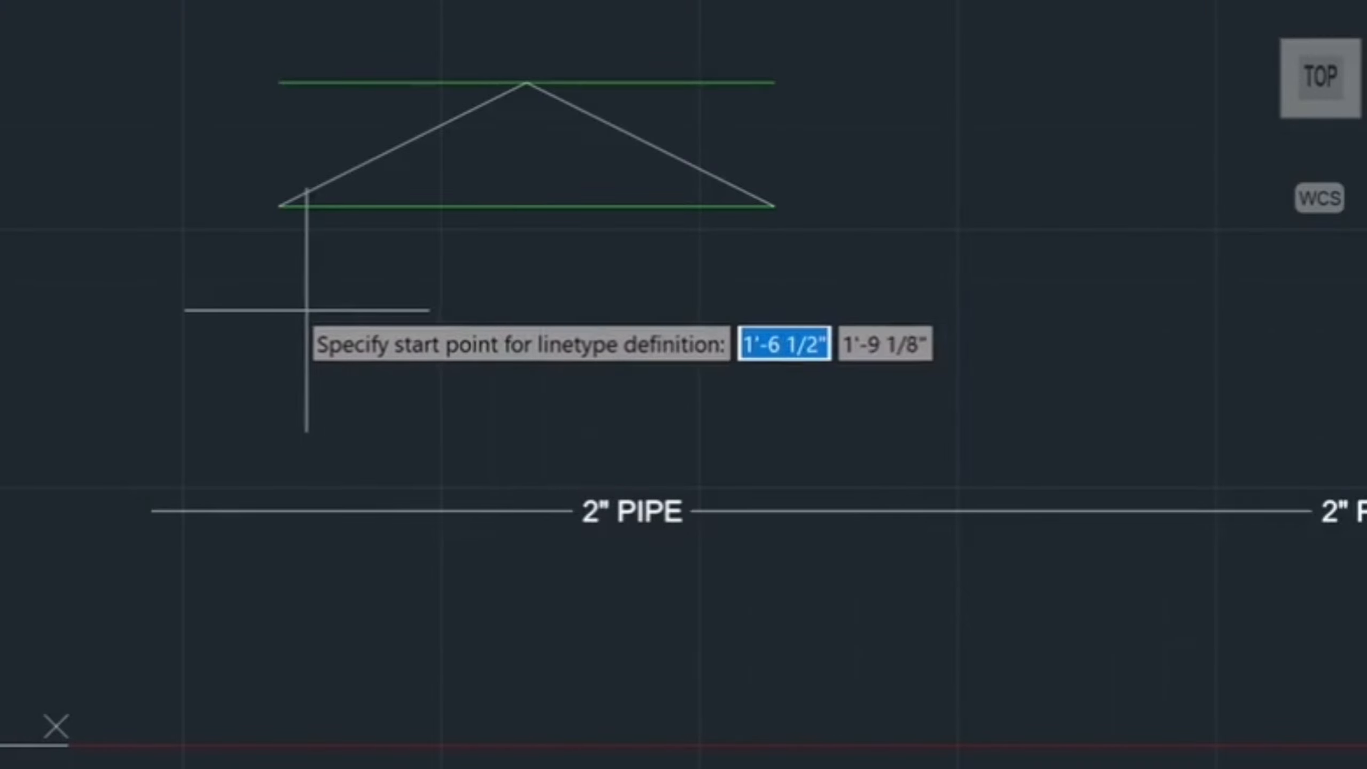
Define the linetype from the hat shape's lower-left end to its lower-right end, using the hat shape as its entity
{"action": "left_click", "coordinate": [278, 206]}
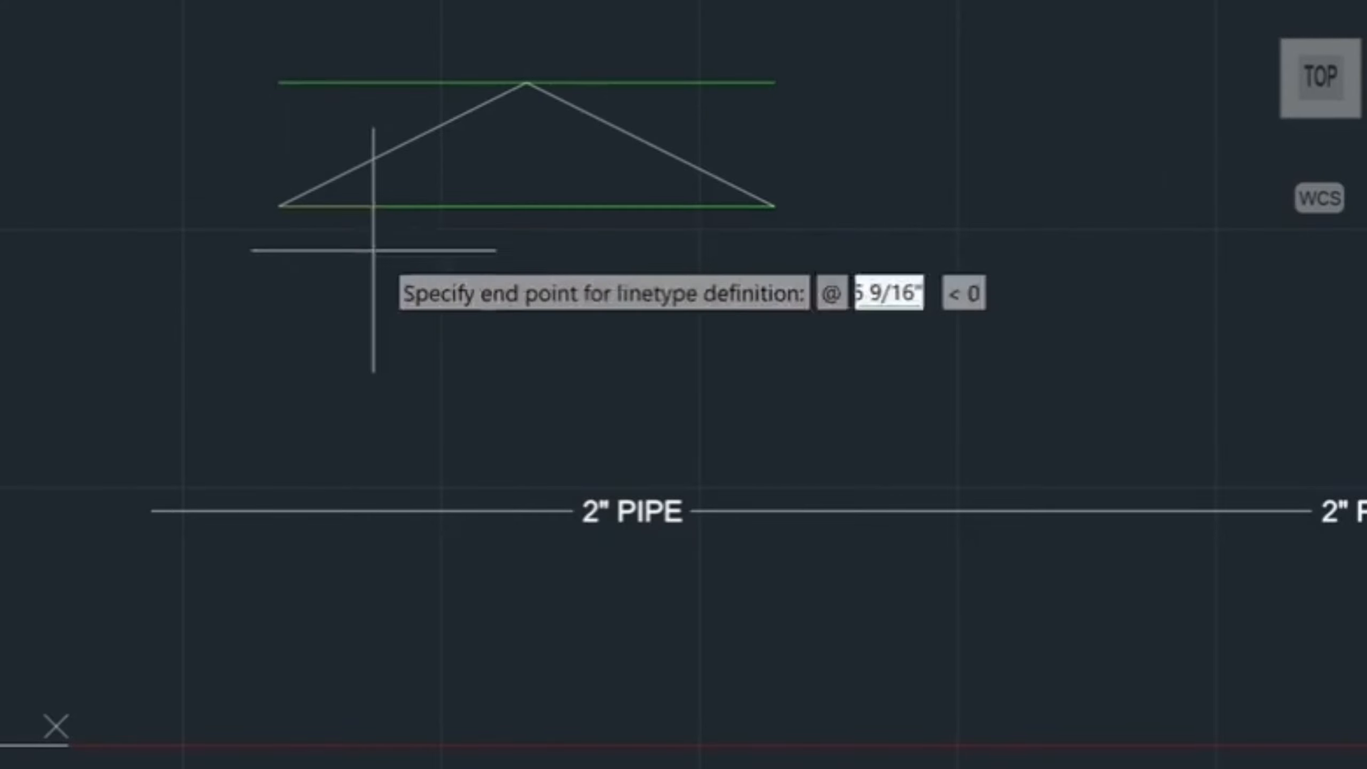
{"action": "left_click", "coordinate": [773, 206]}
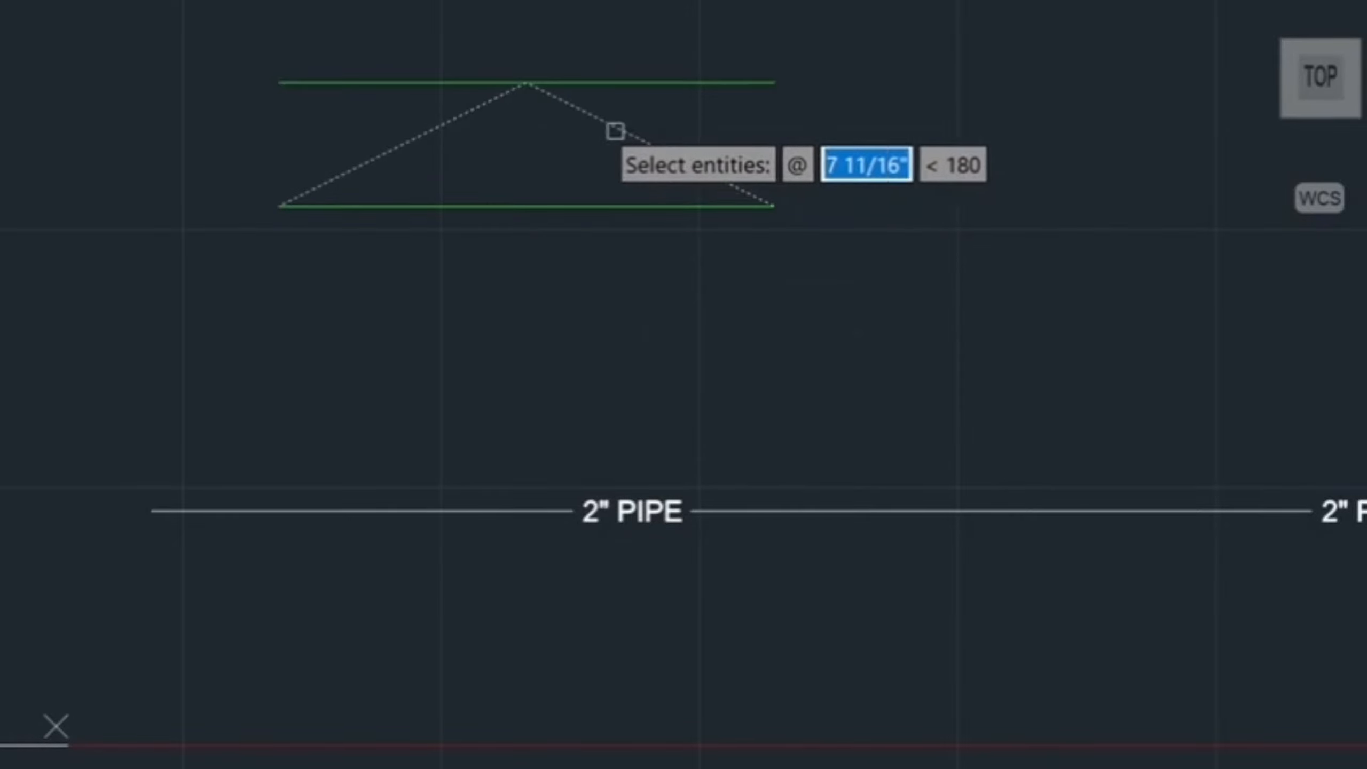
{"action": "left_click", "coordinate": [625, 132]}
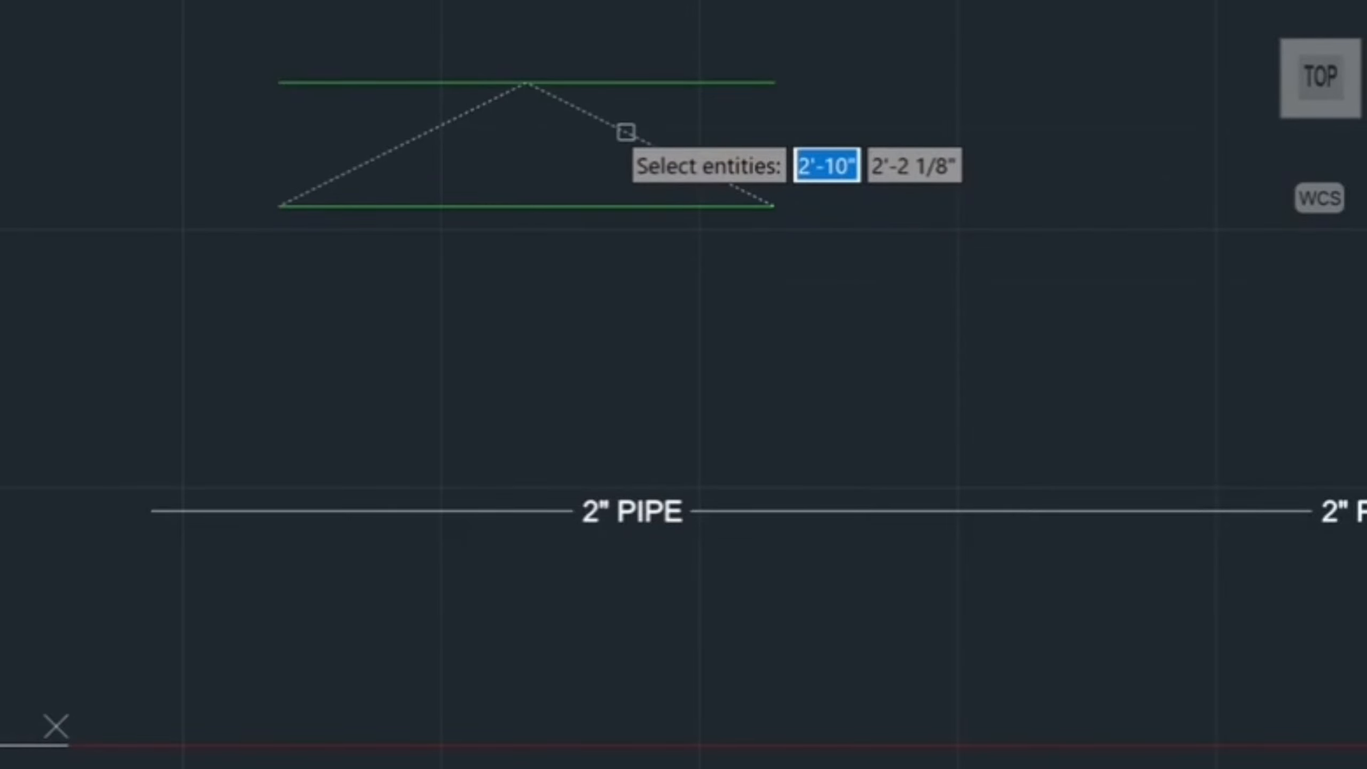
{"action": "left_click", "coordinate": [626, 132]}
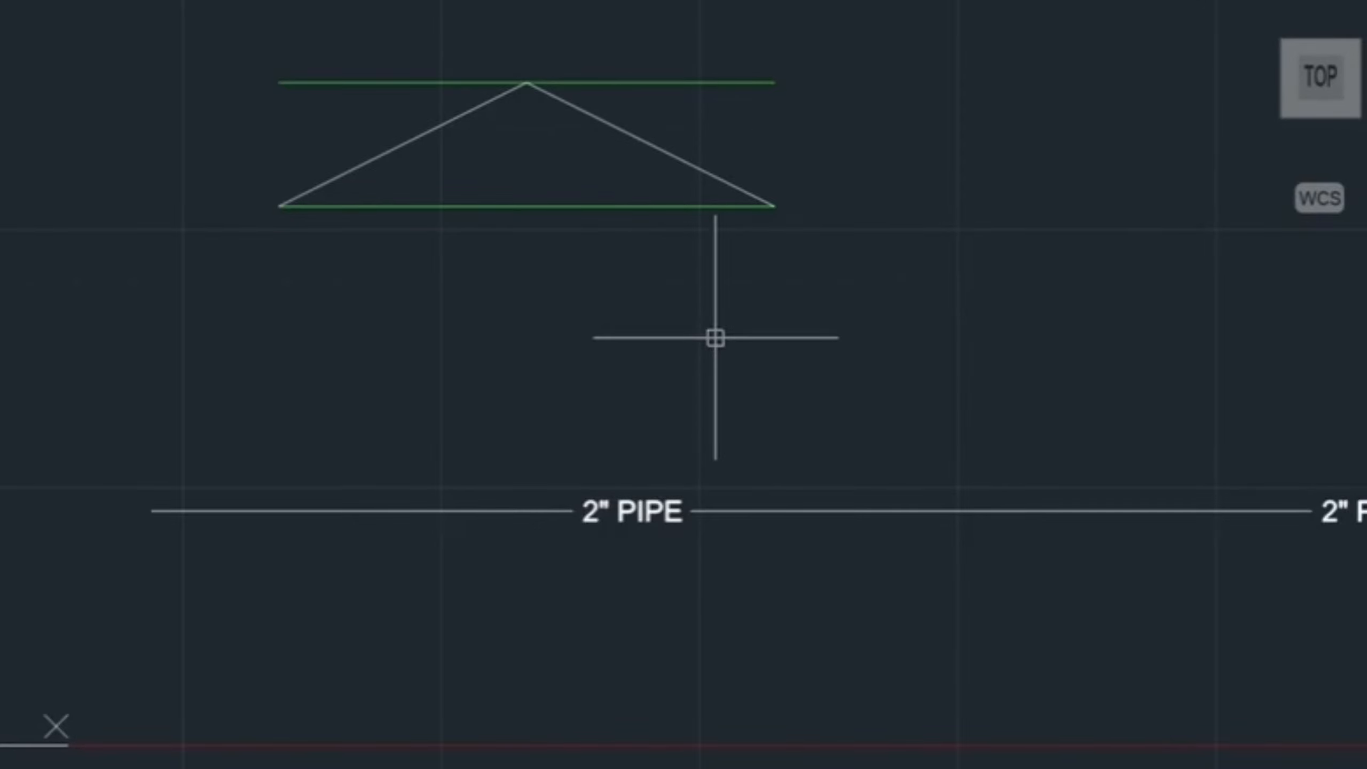
Make the hat1 linetype current in the linetype settings
{"action": "type", "text": "LT"}
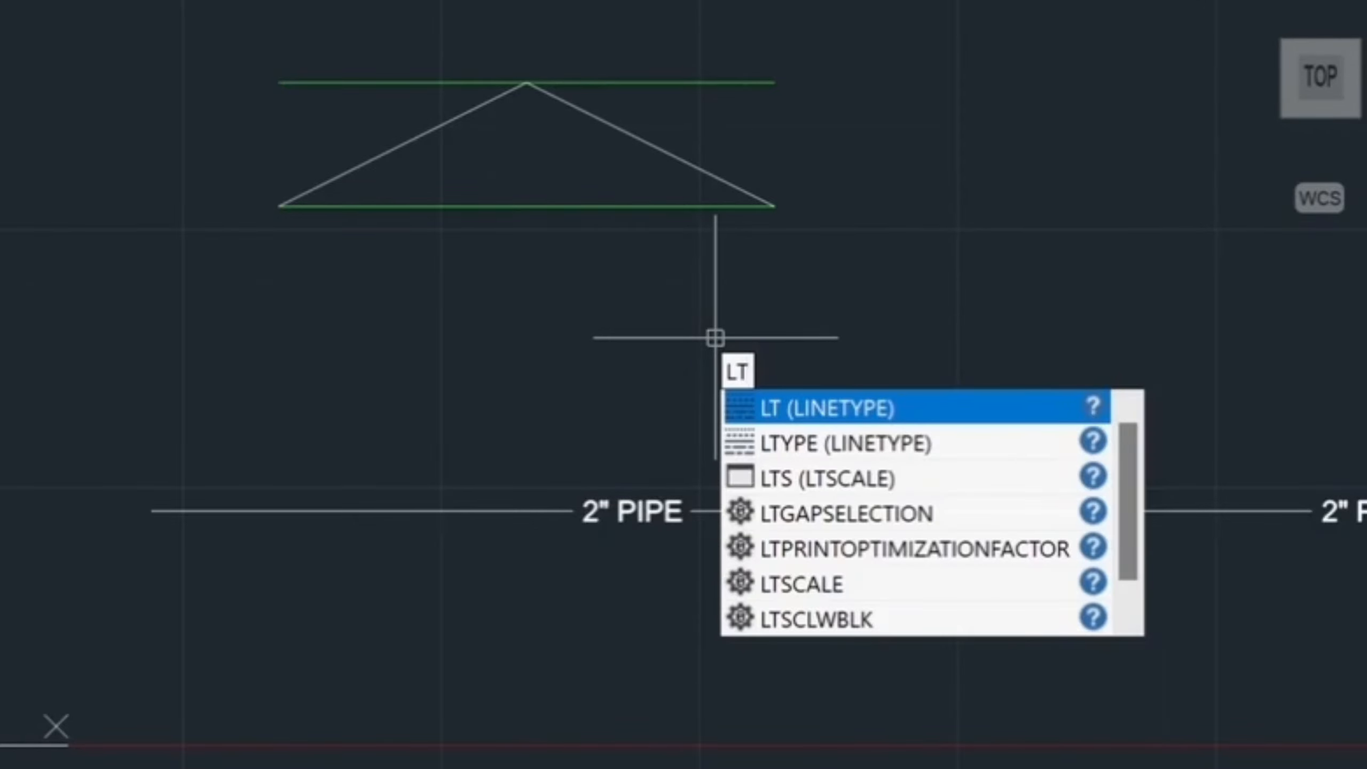
{"action": "key", "text": "Return"}
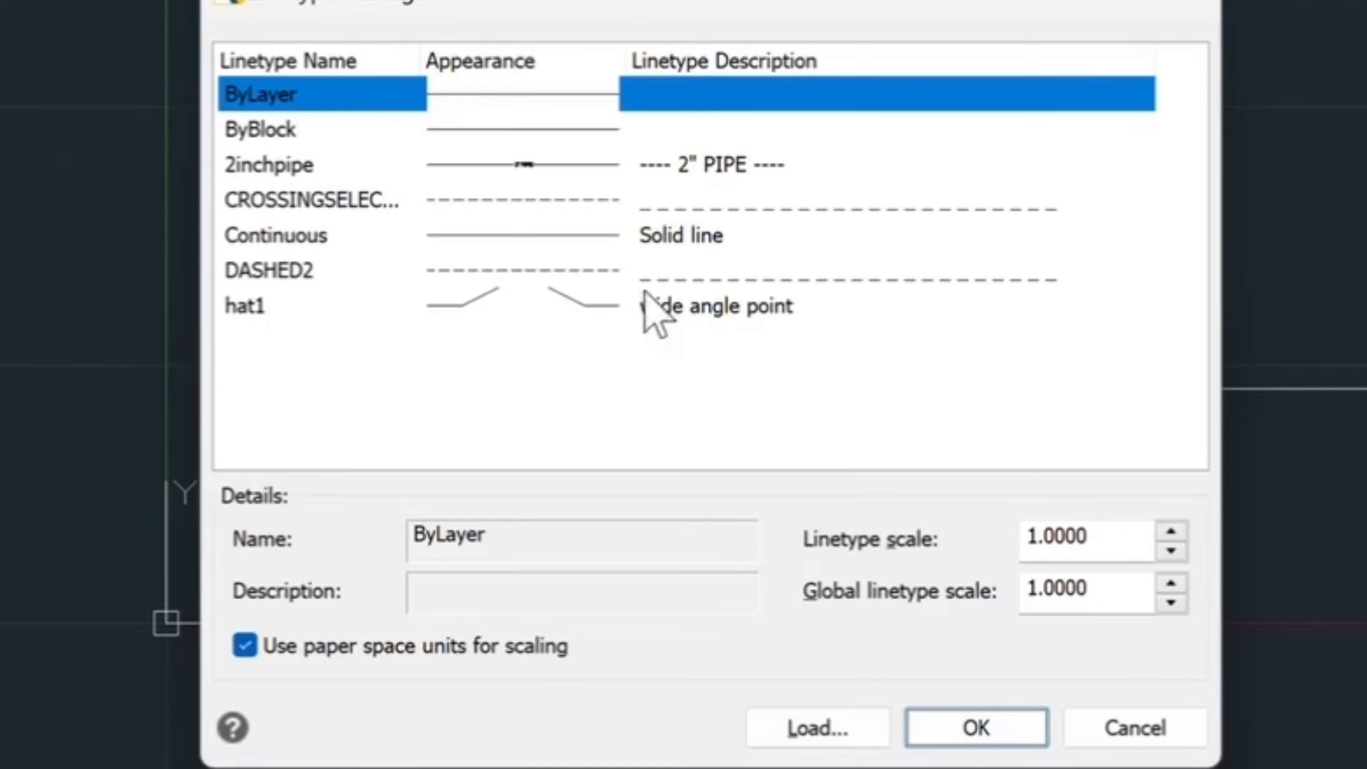
{"action": "left_click", "coordinate": [612, 303]}
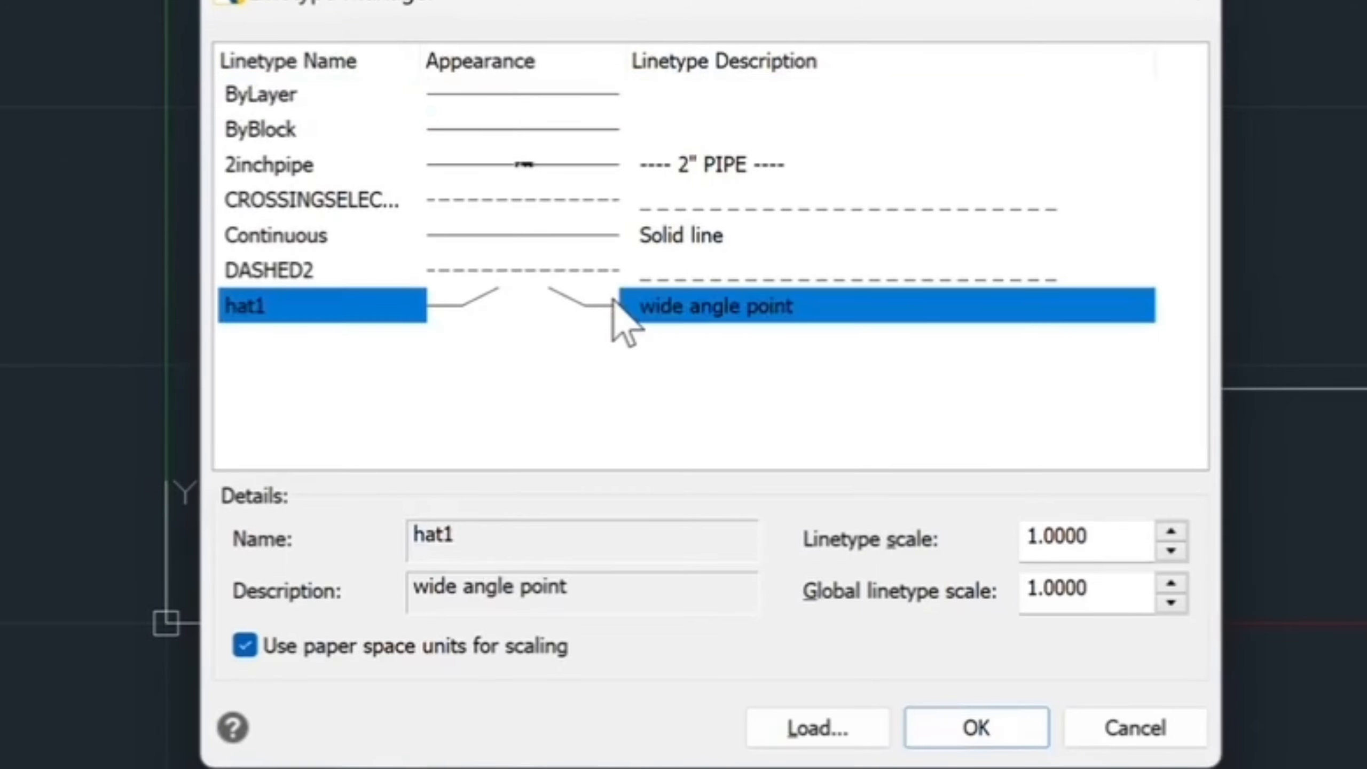
{"action": "left_click", "coordinate": [976, 729]}
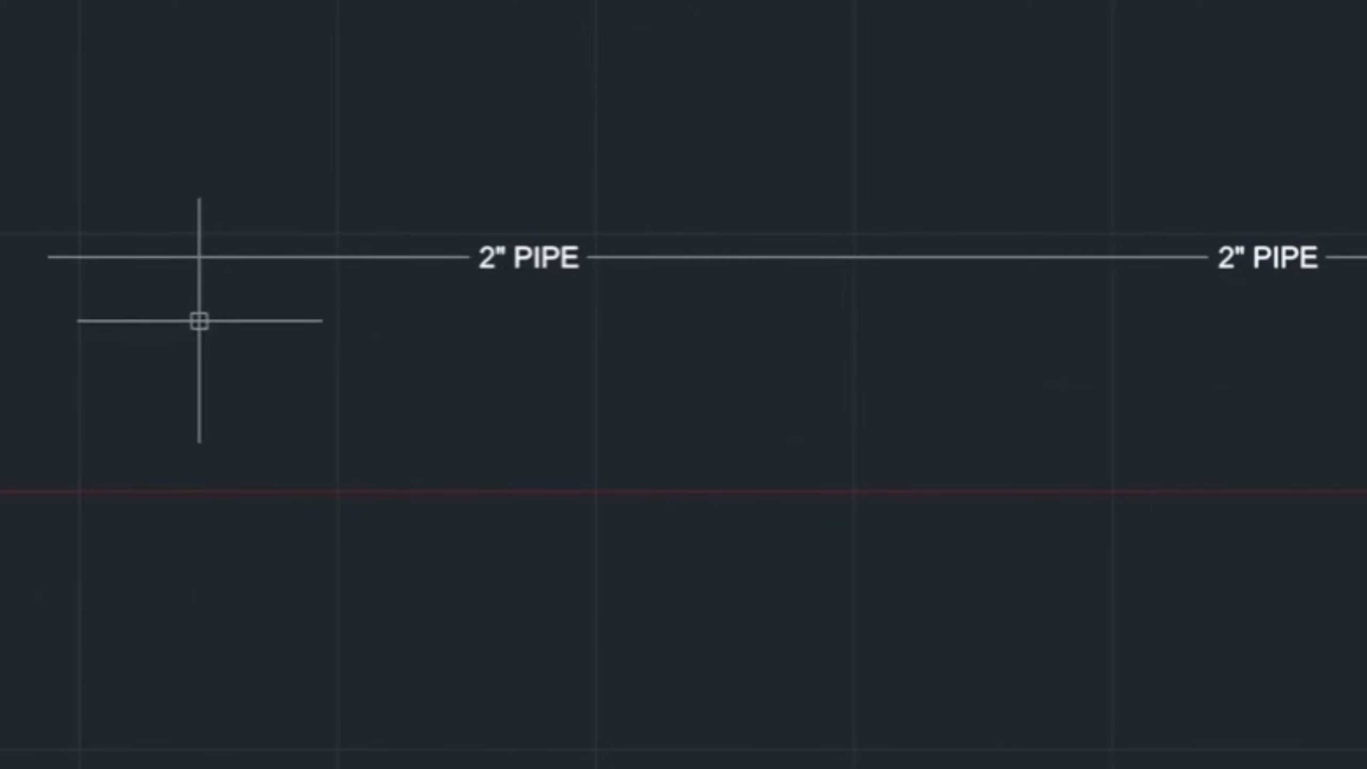
Draw a horizontal hat1 line about 8'-4 5/16" long, just above the 2" PIPE line
{"action": "type", "text": "l"}
{"action": "key", "text": "Return"}
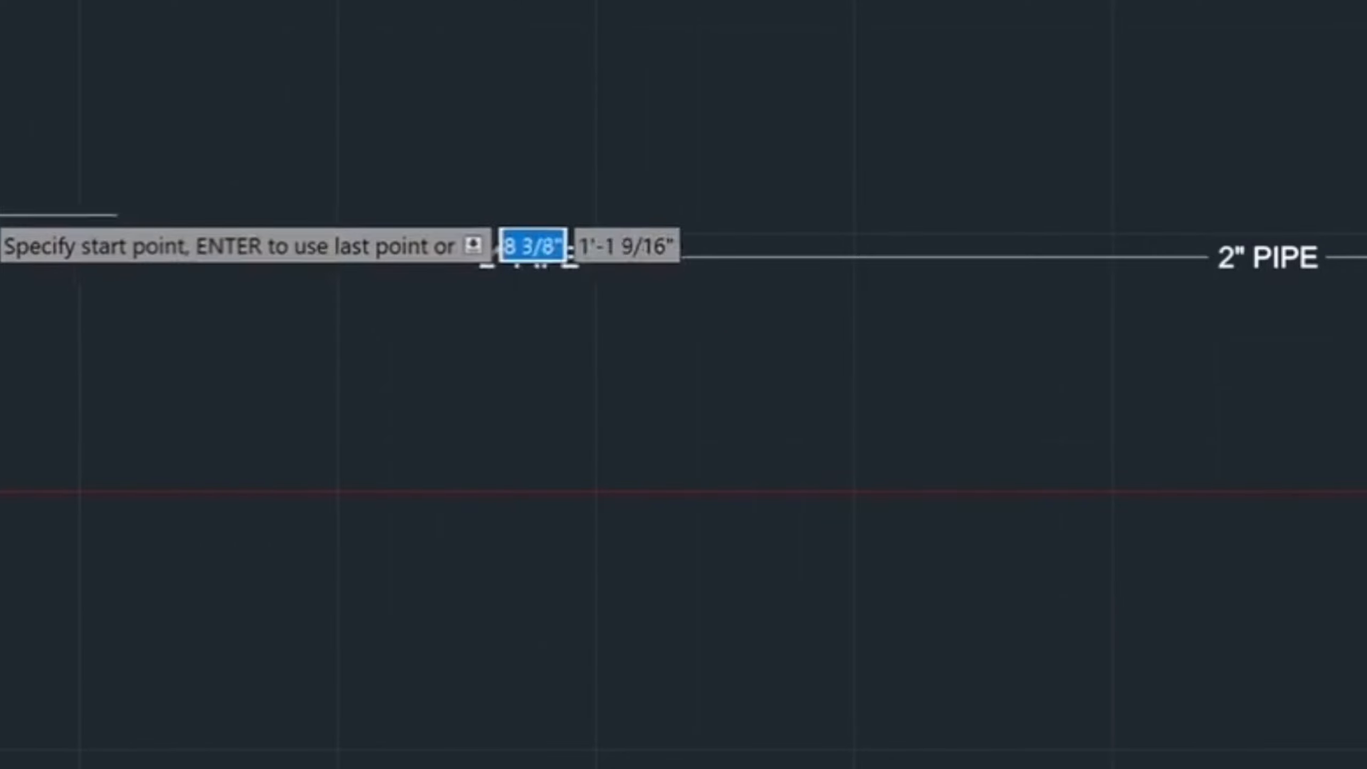
{"action": "left_click", "coordinate": [46, 140]}
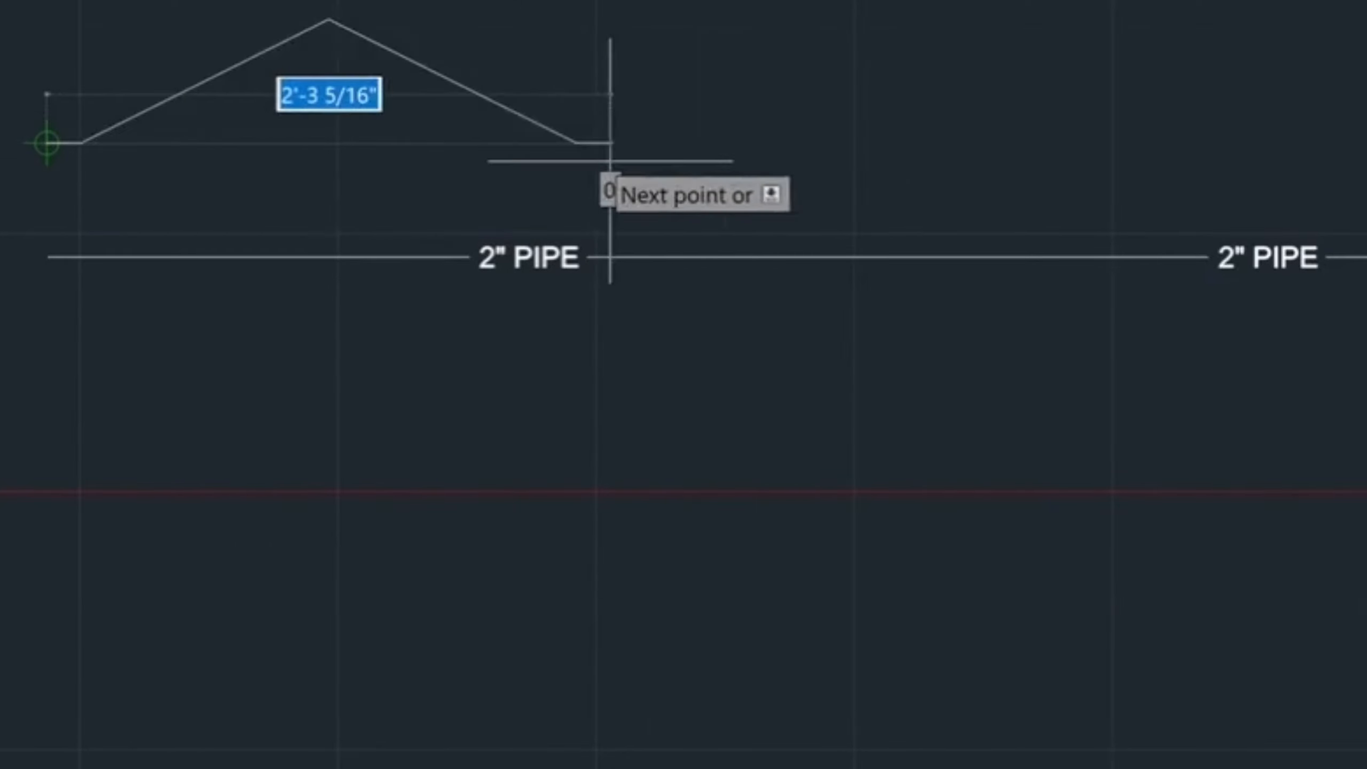
{"action": "scroll", "coordinate": [692, 183], "scroll_direction": "down", "scroll_amount": 3}
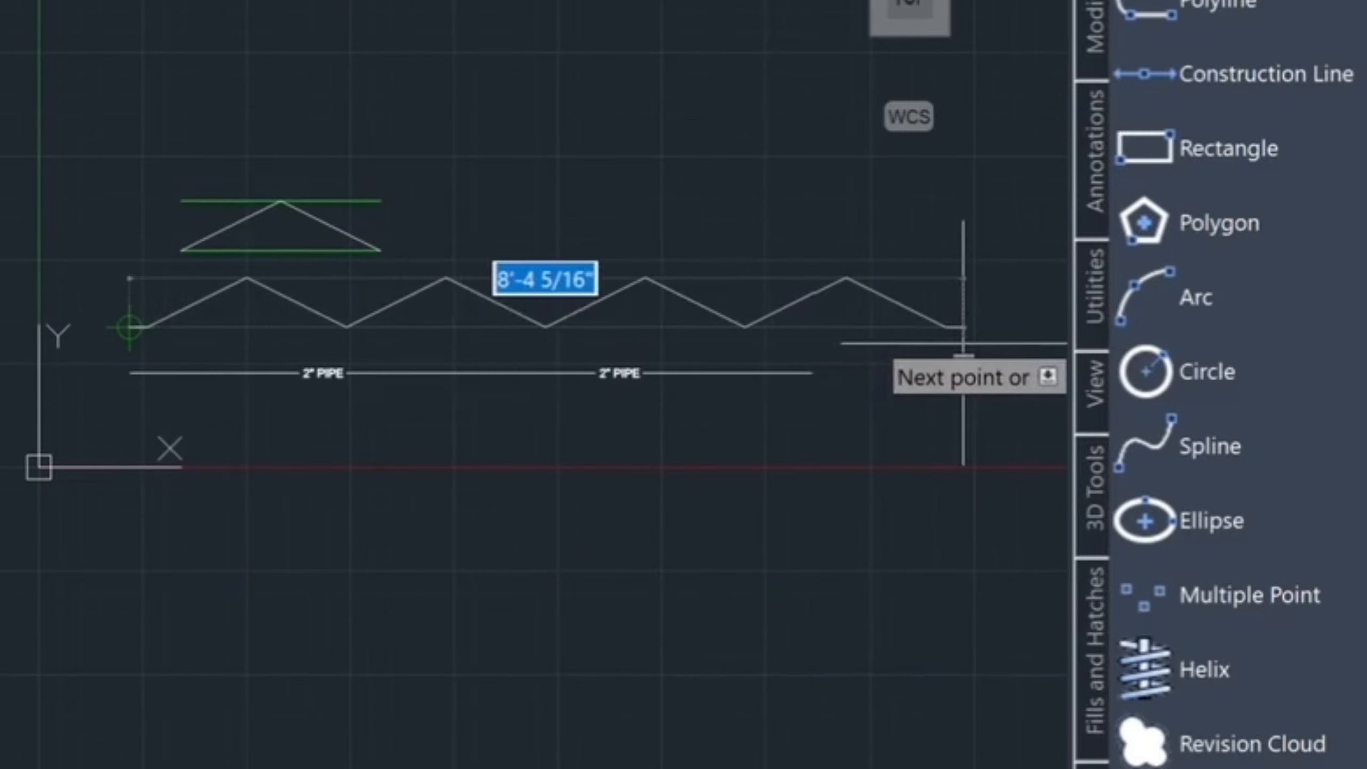
{"action": "left_click", "coordinate": [963, 343]}
{"action": "key", "text": "Return"}
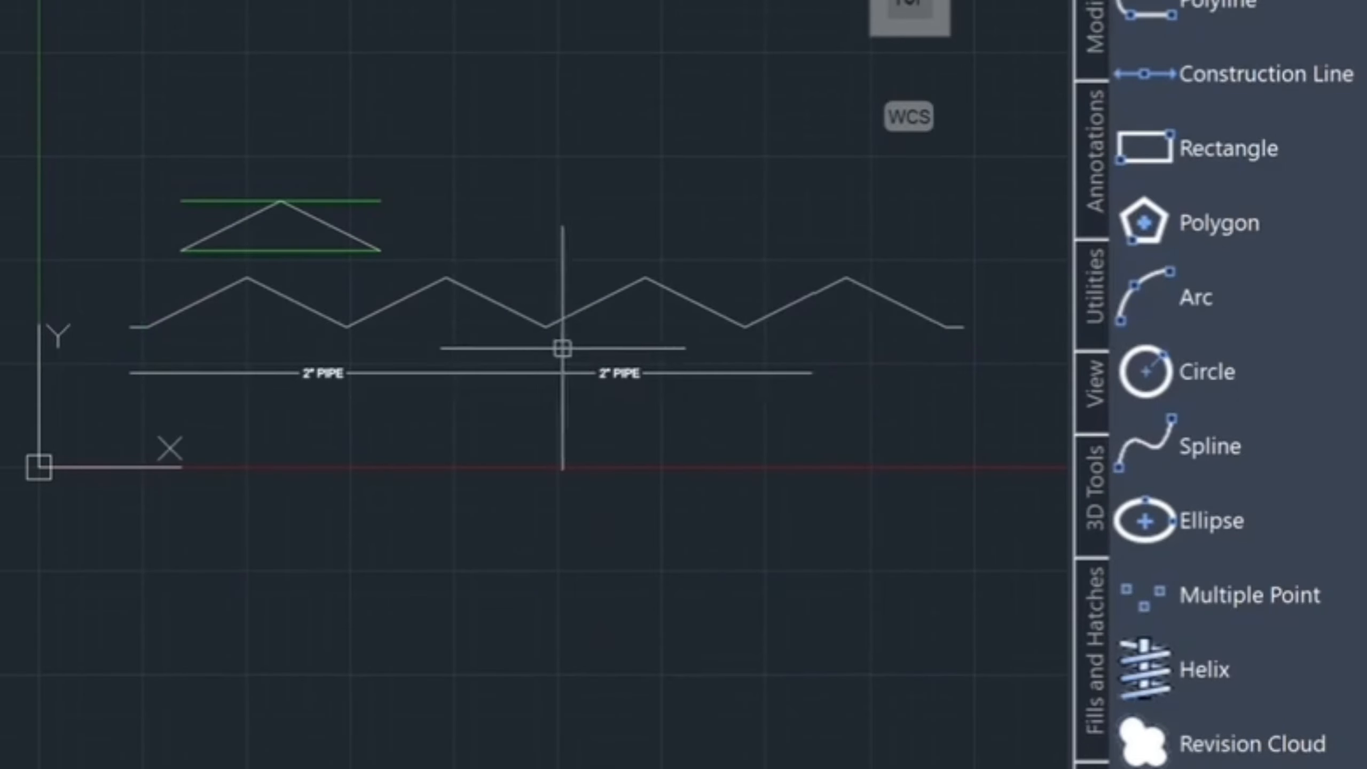
Set the current linetype scale to 0.5 in the linetype settings, keeping the global scale at 1
{"action": "scroll", "coordinate": [545, 327], "scroll_direction": "up", "scroll_amount": 3}
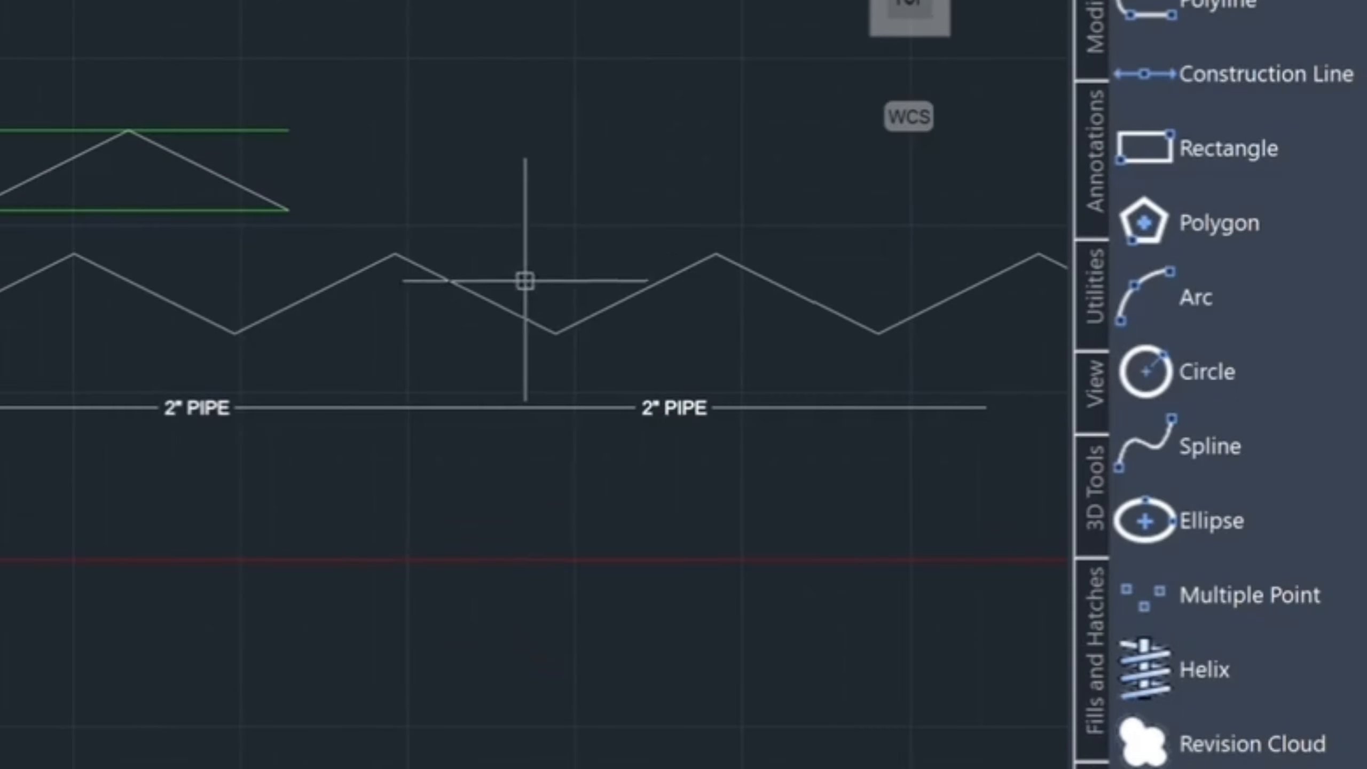
{"action": "type", "text": "p"}
{"action": "key", "text": "Return"}
{"action": "left_click_drag", "start_coordinate": [549, 296], "coordinate": [220, 401]}
{"action": "key", "text": "Escape"}
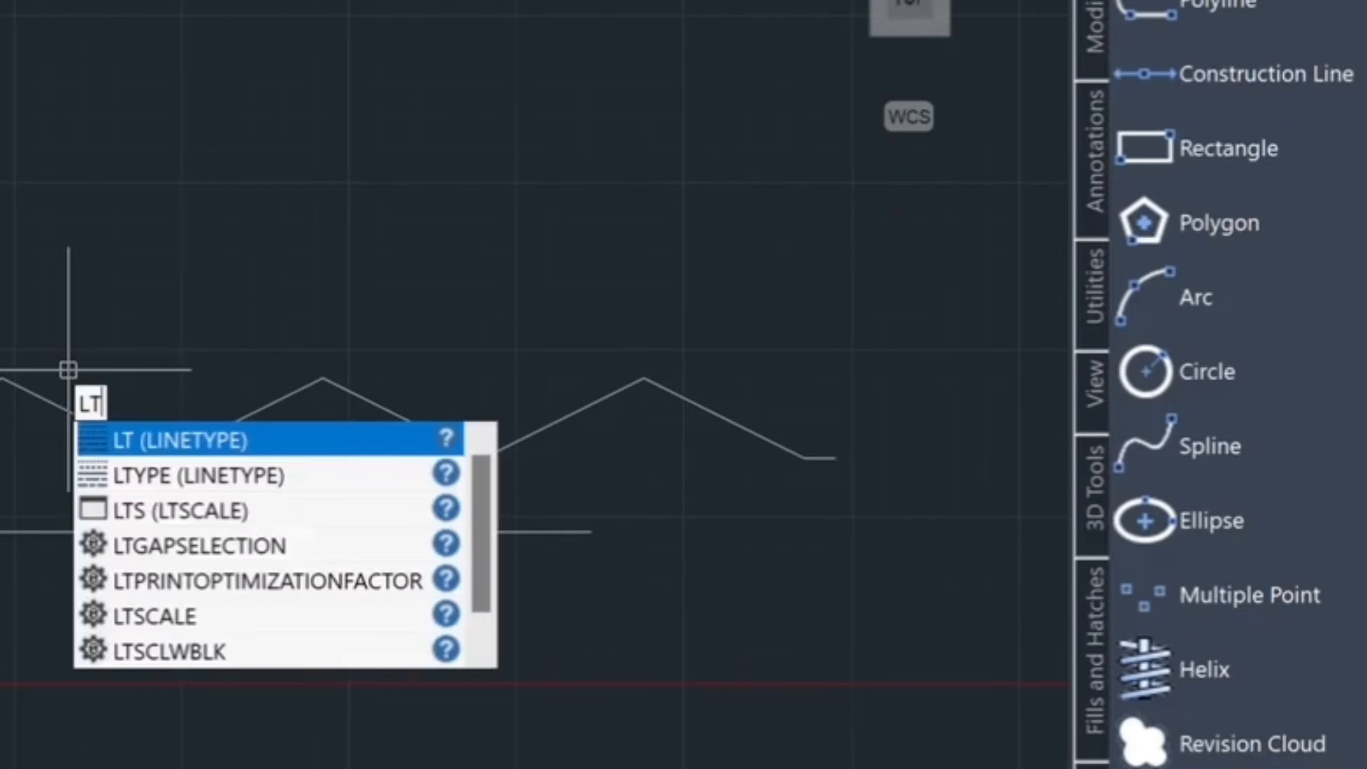
{"action": "key", "text": "Return"}
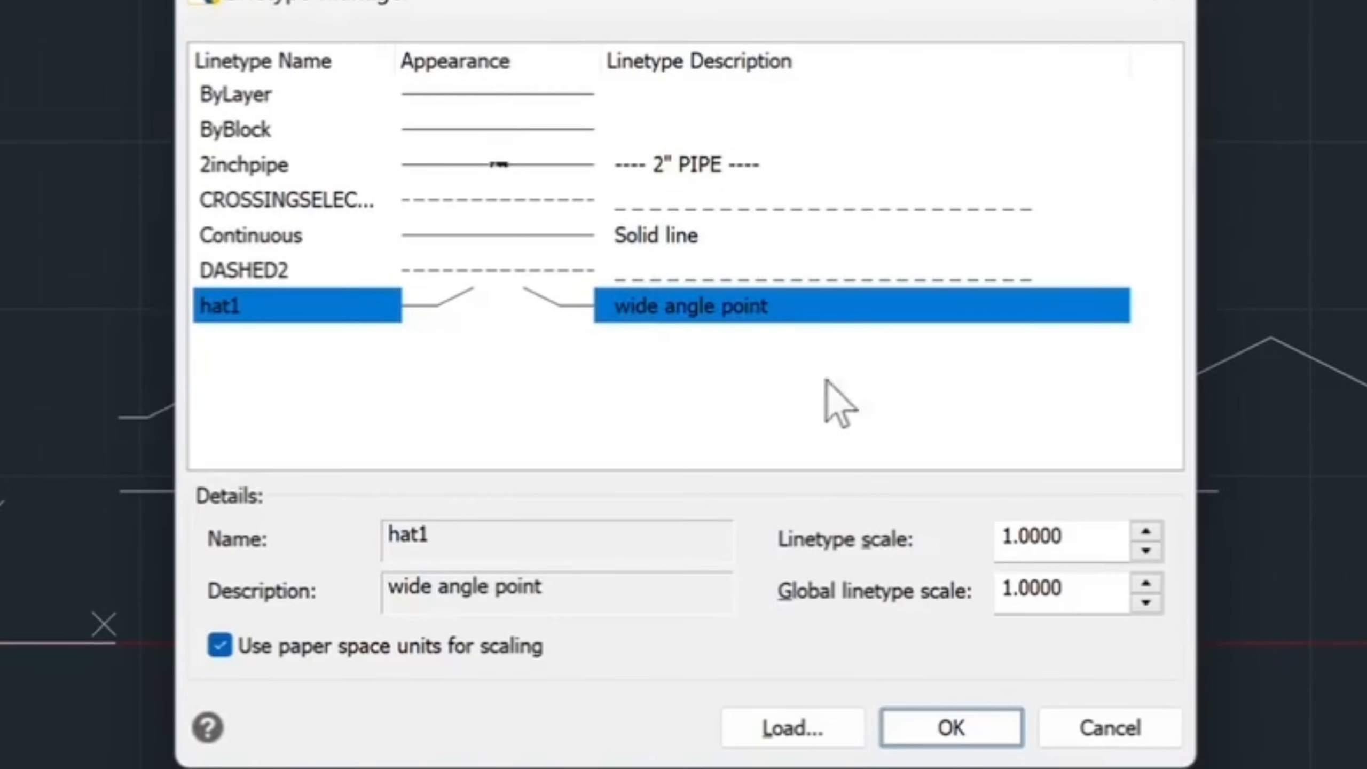
{"action": "left_click", "coordinate": [1012, 538]}
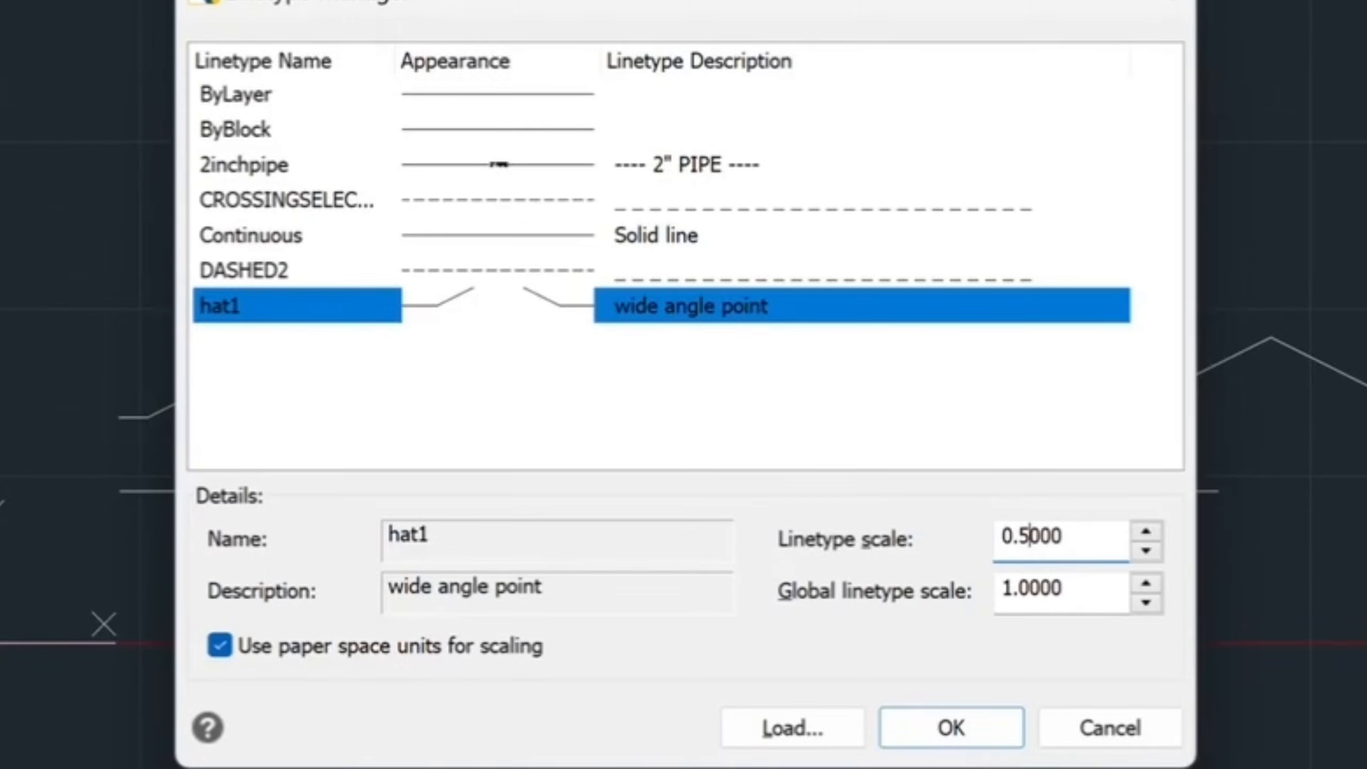
{"action": "left_click", "coordinate": [977, 725]}
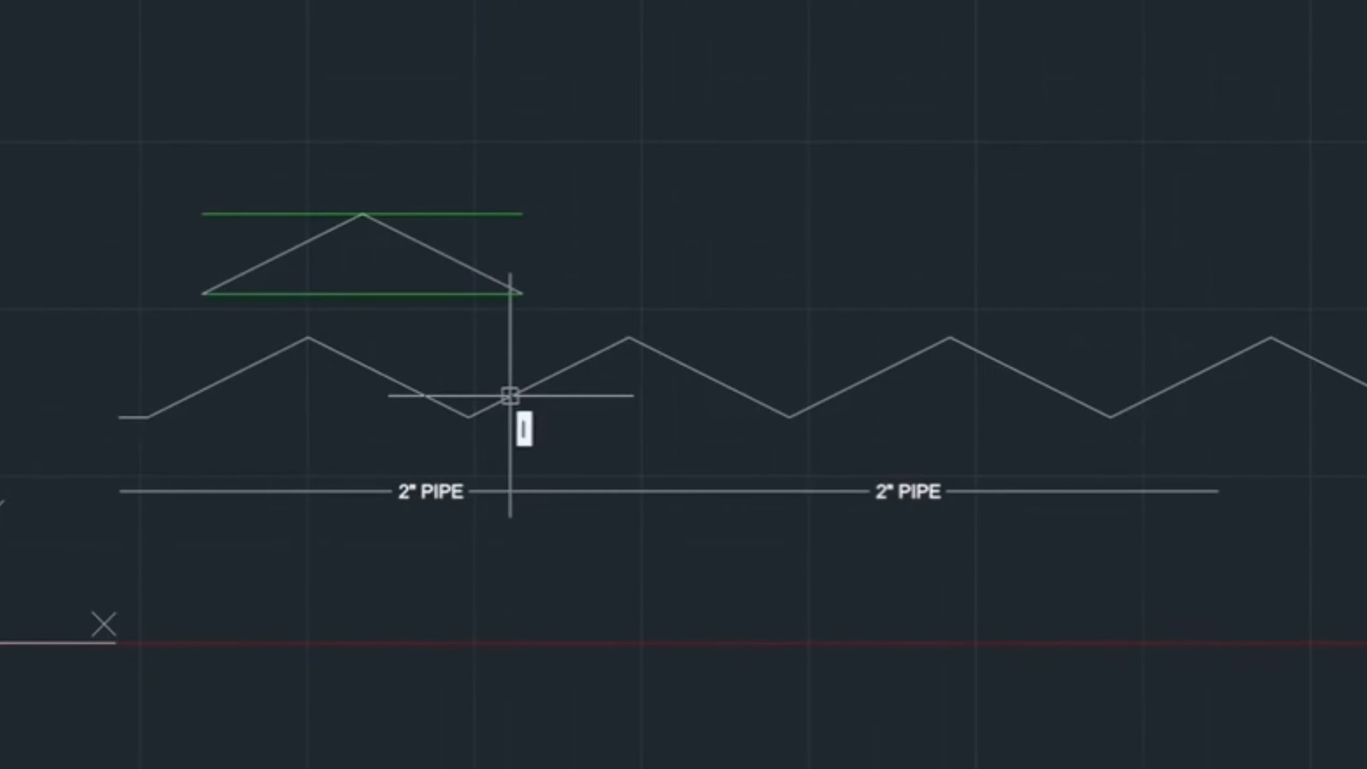
Draw a second horizontal hat1 line about 6'-6 1/2" long above the green-edged hat shape
{"action": "key", "text": "Return"}
{"action": "left_click", "coordinate": [180, 77]}
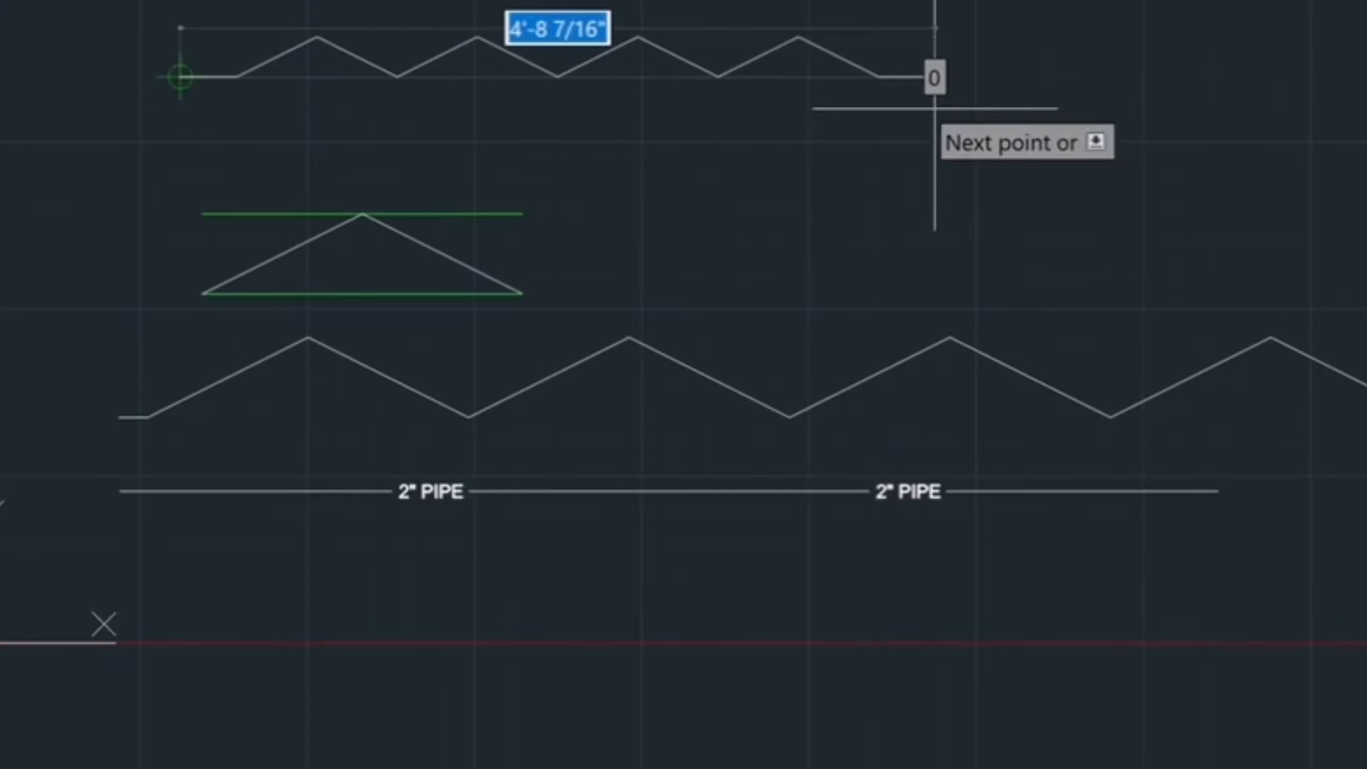
{"action": "left_click", "coordinate": [1229, 110]}
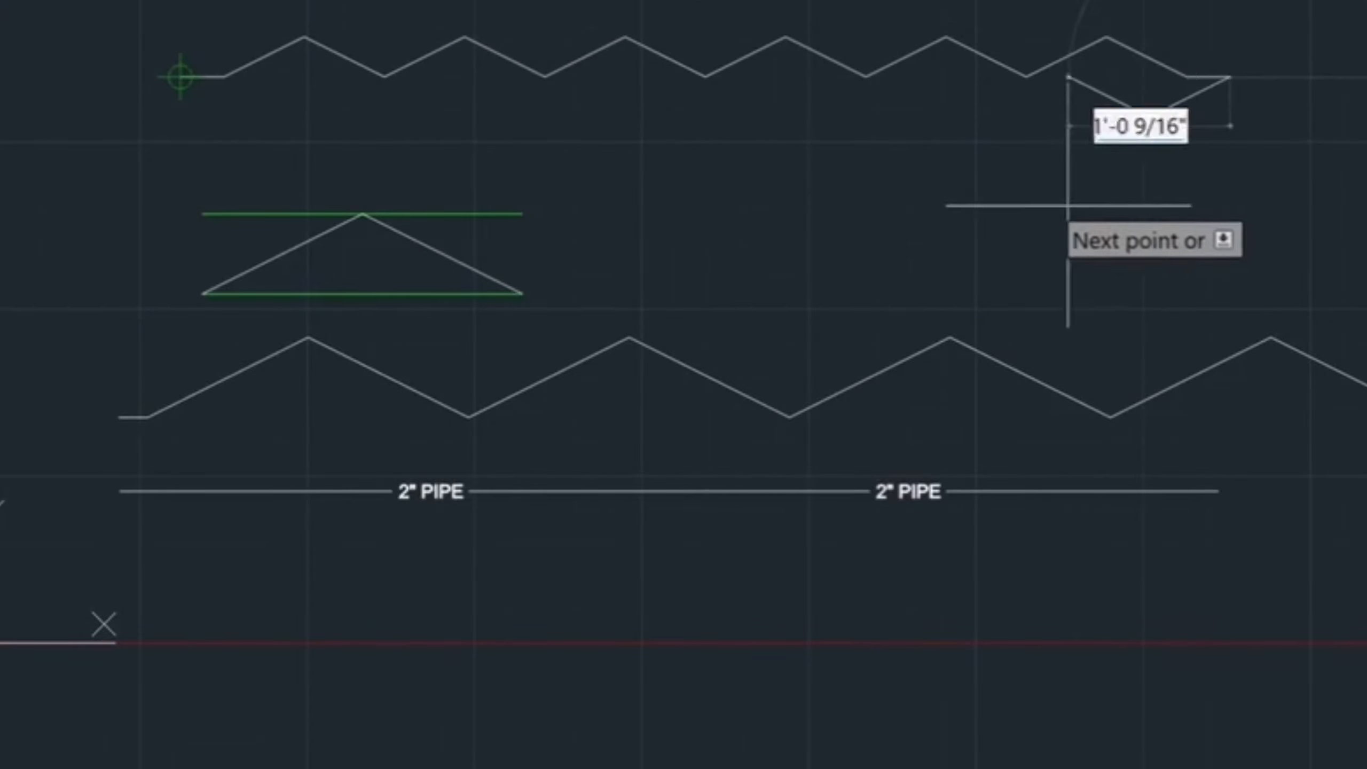
{"action": "key", "text": "Return"}
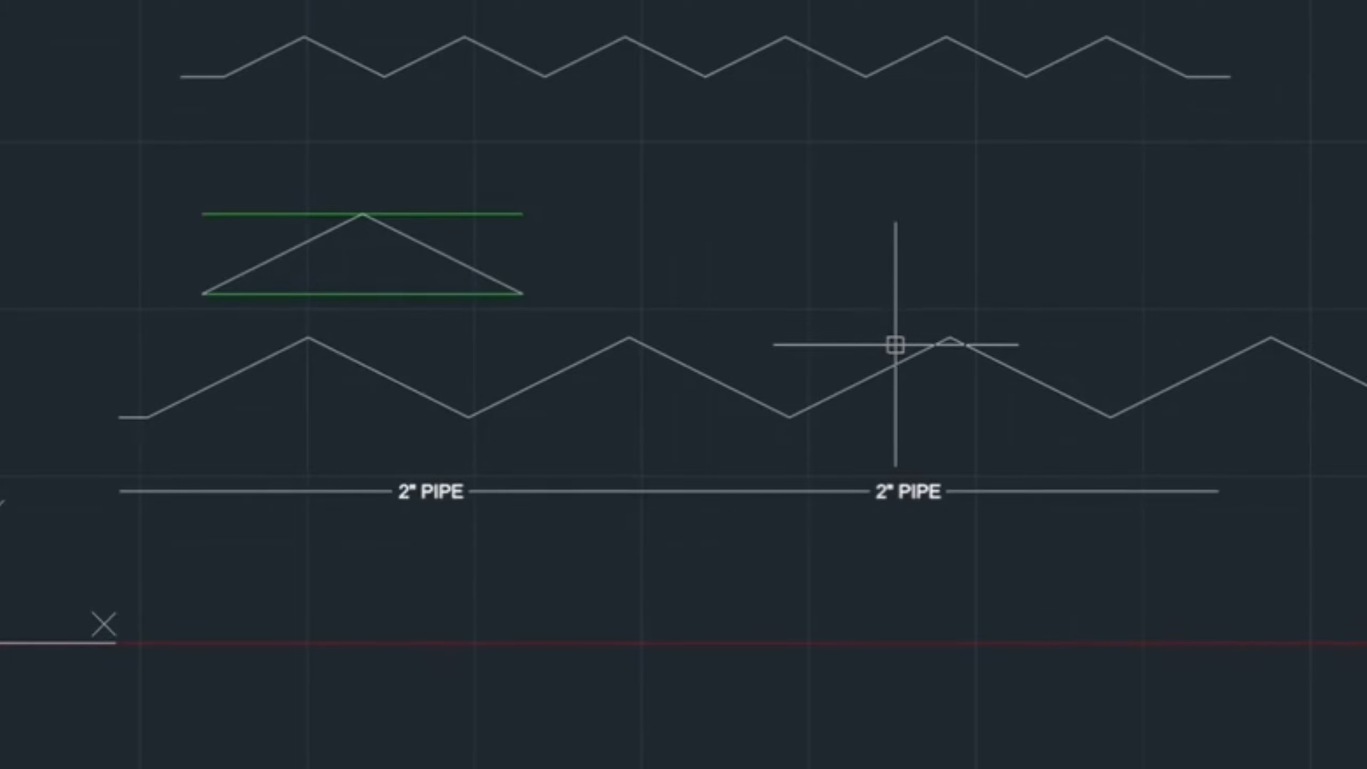
Try a global linetype scale (LTSCALE) of 0.5 on the drawing and undo it
{"action": "type", "text": "lts"}
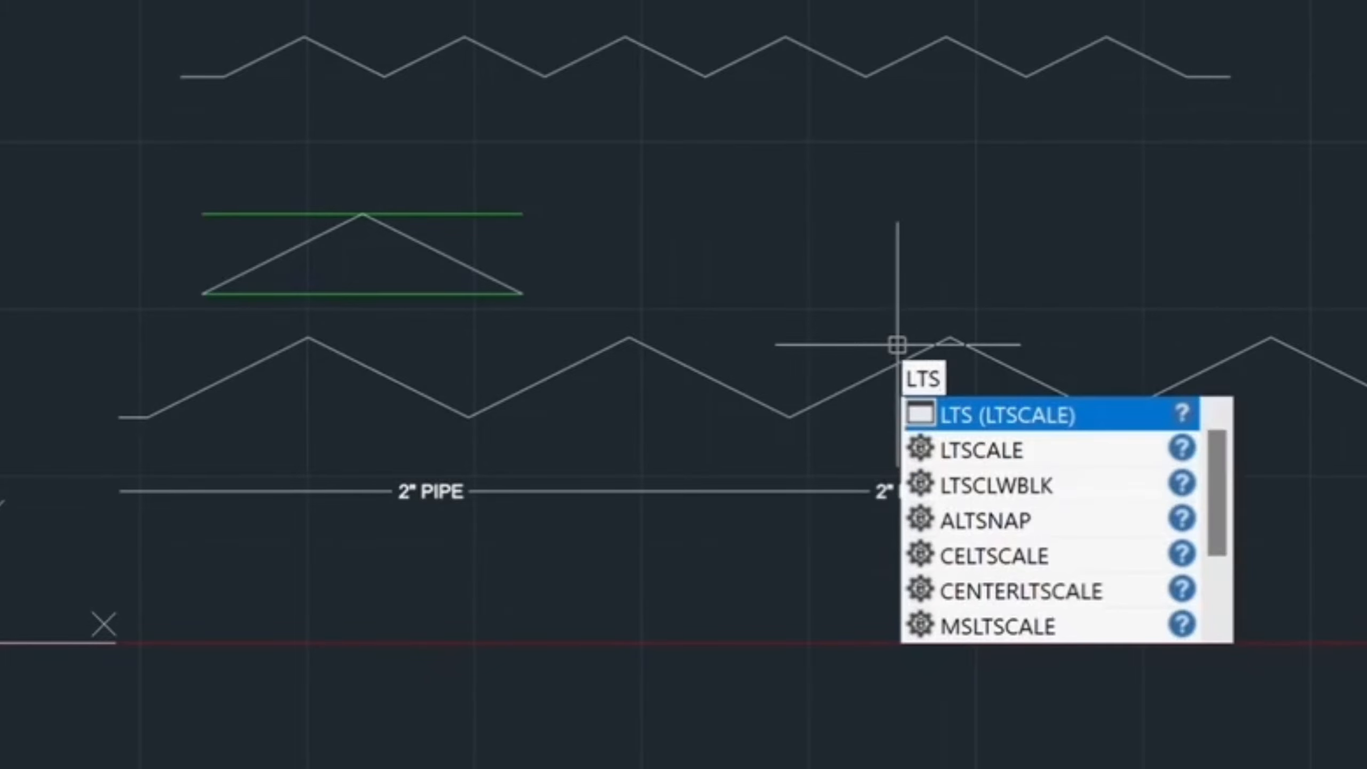
{"action": "key", "text": "Return"}
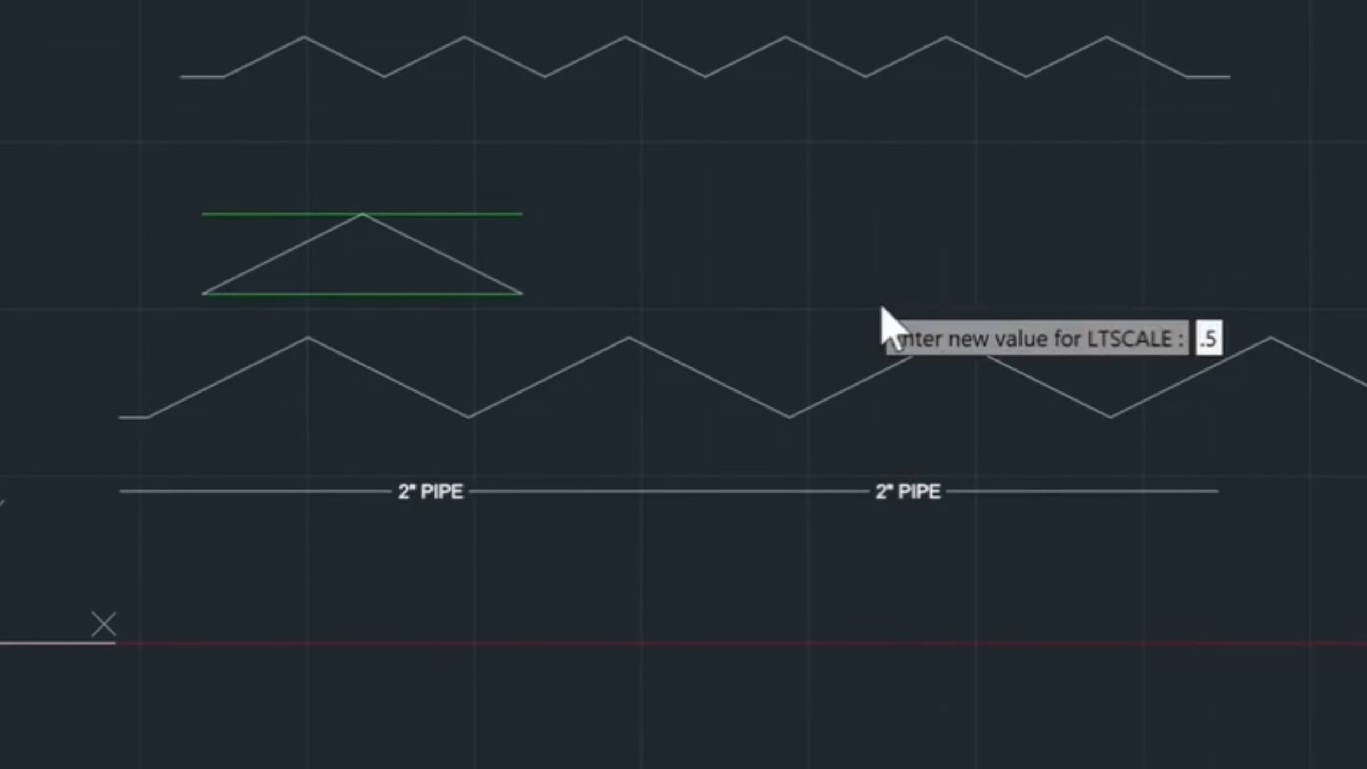
{"action": "key", "text": "Return"}
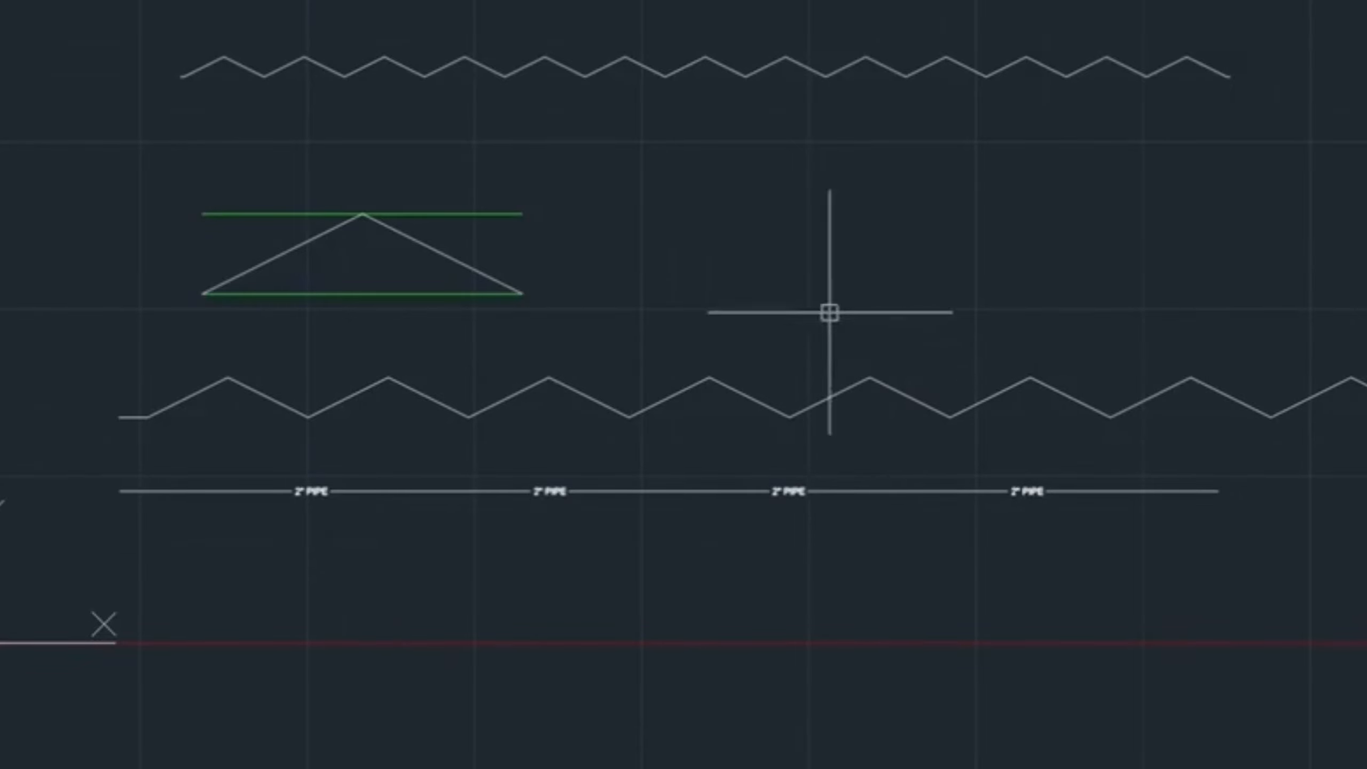
{"action": "key", "text": "ctrl+z"}
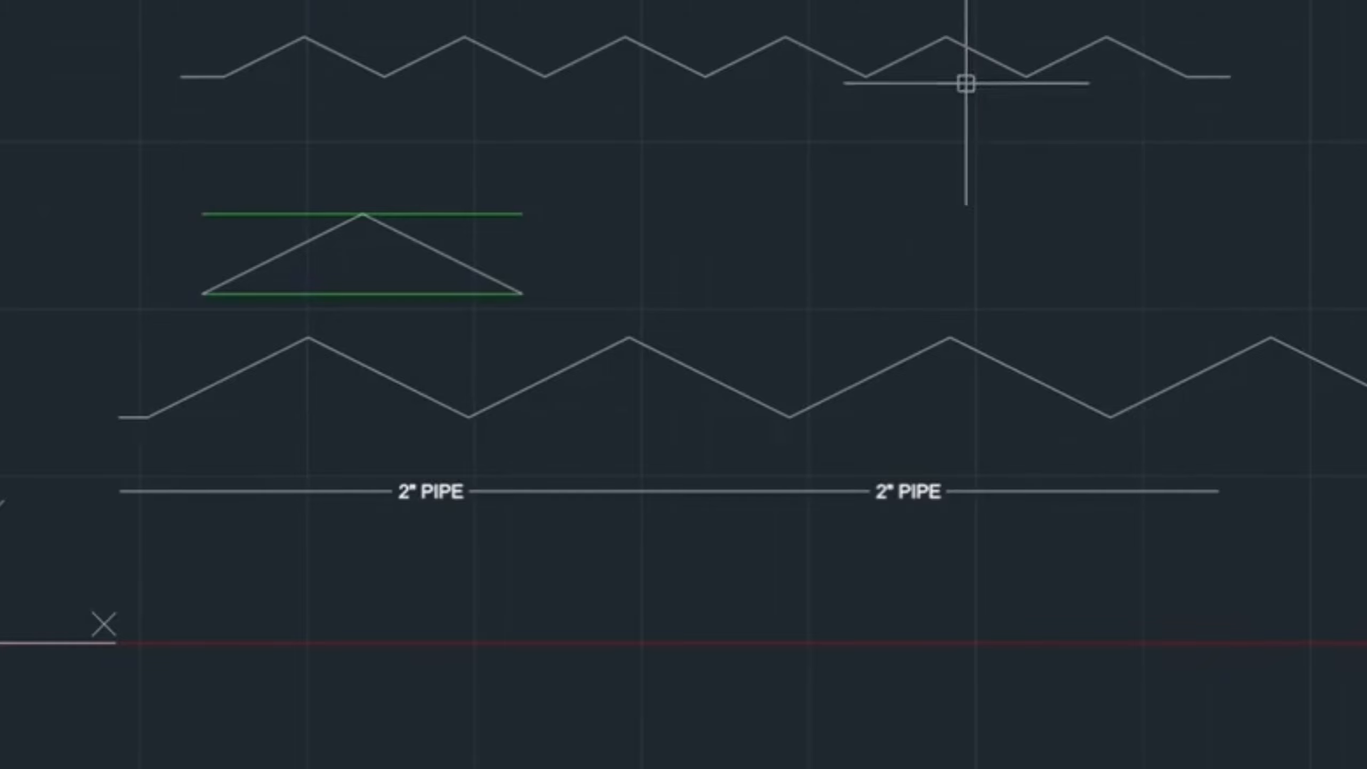
Set the linetype scale of the hat1 line above the hat shape to 0.25 and deselect the line
{"action": "left_click", "coordinate": [986, 57]}
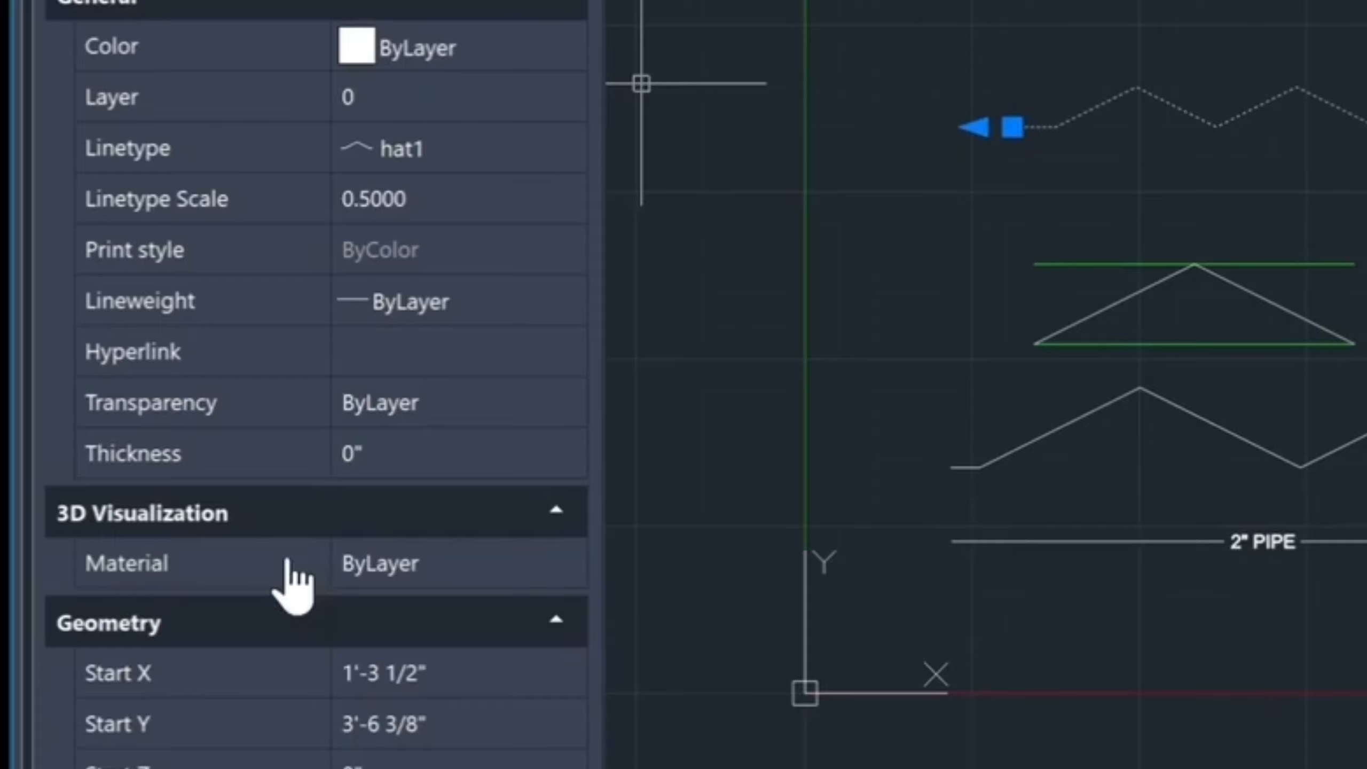
{"action": "left_click", "coordinate": [458, 168]}
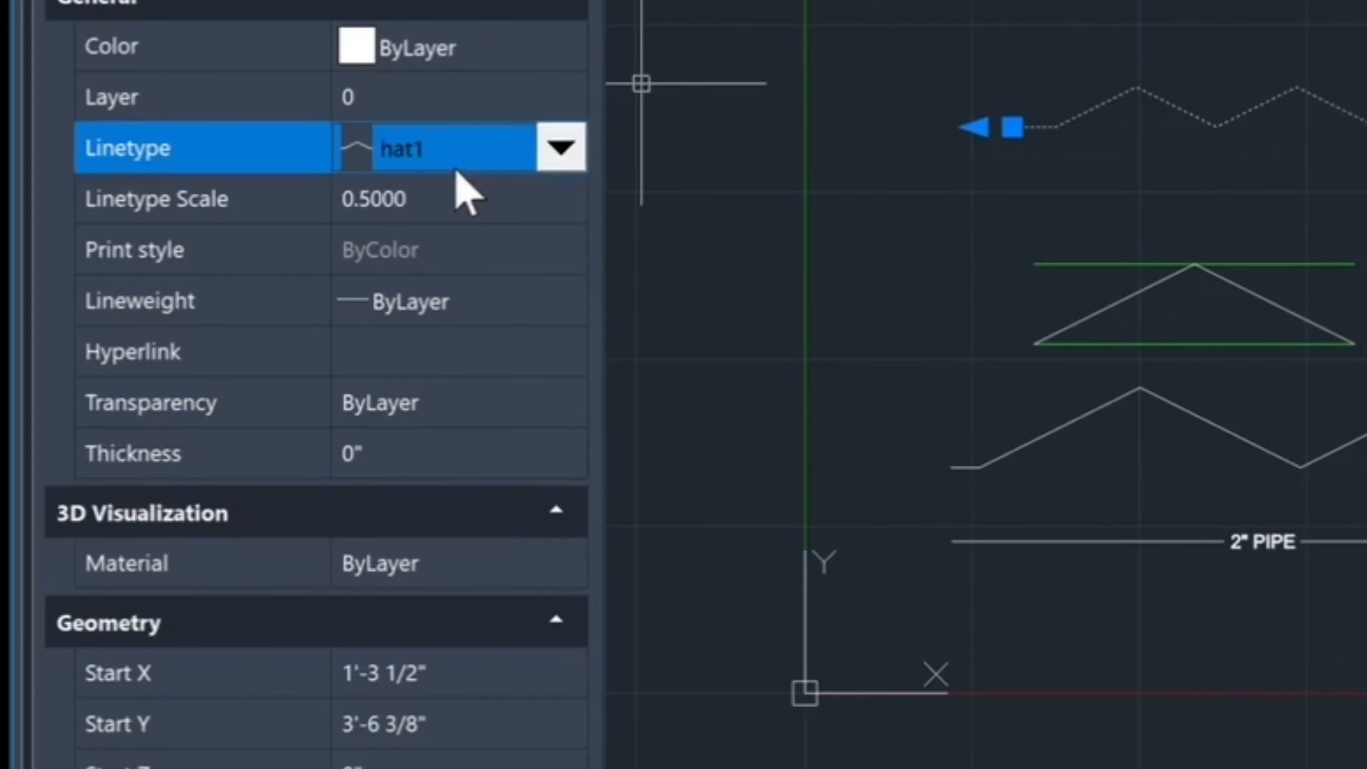
{"action": "left_click", "coordinate": [435, 192]}
{"action": "left_click", "coordinate": [383, 189]}
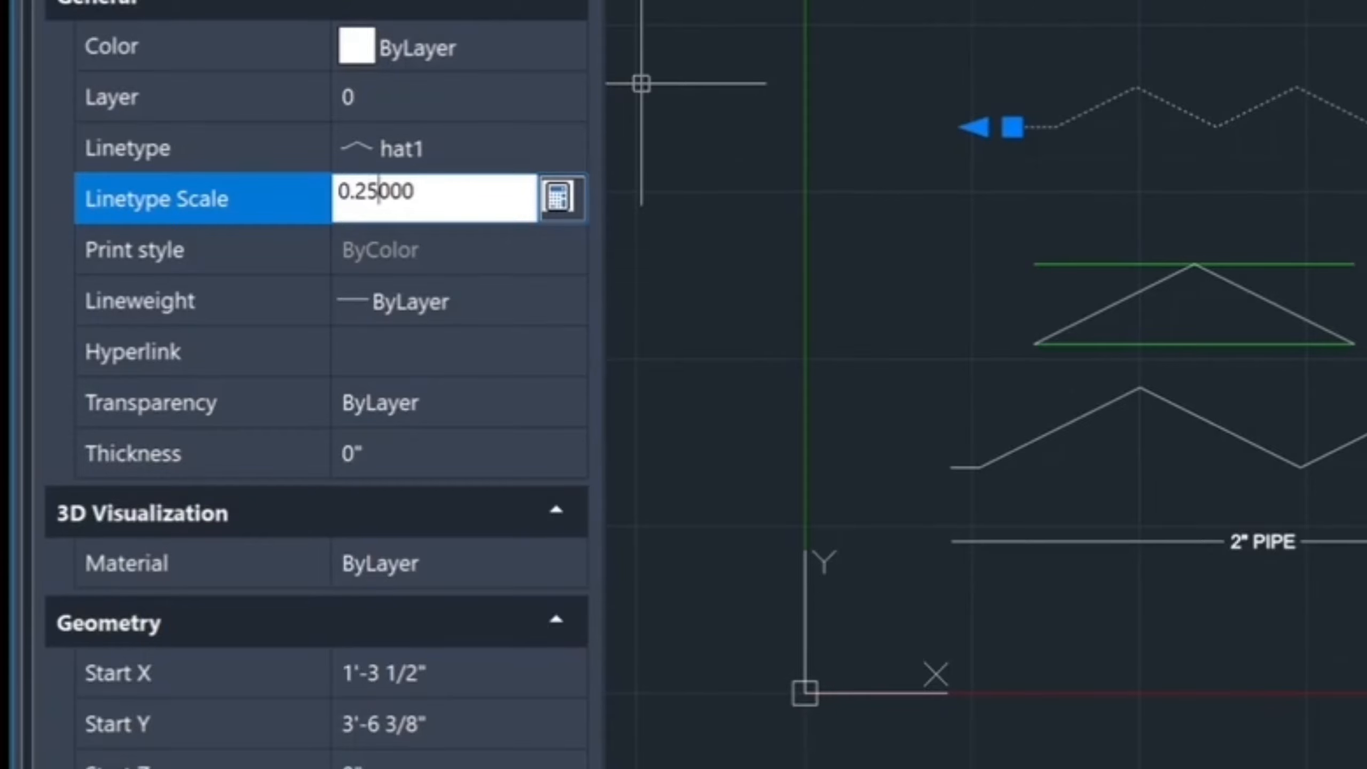
{"action": "key", "text": "Return"}
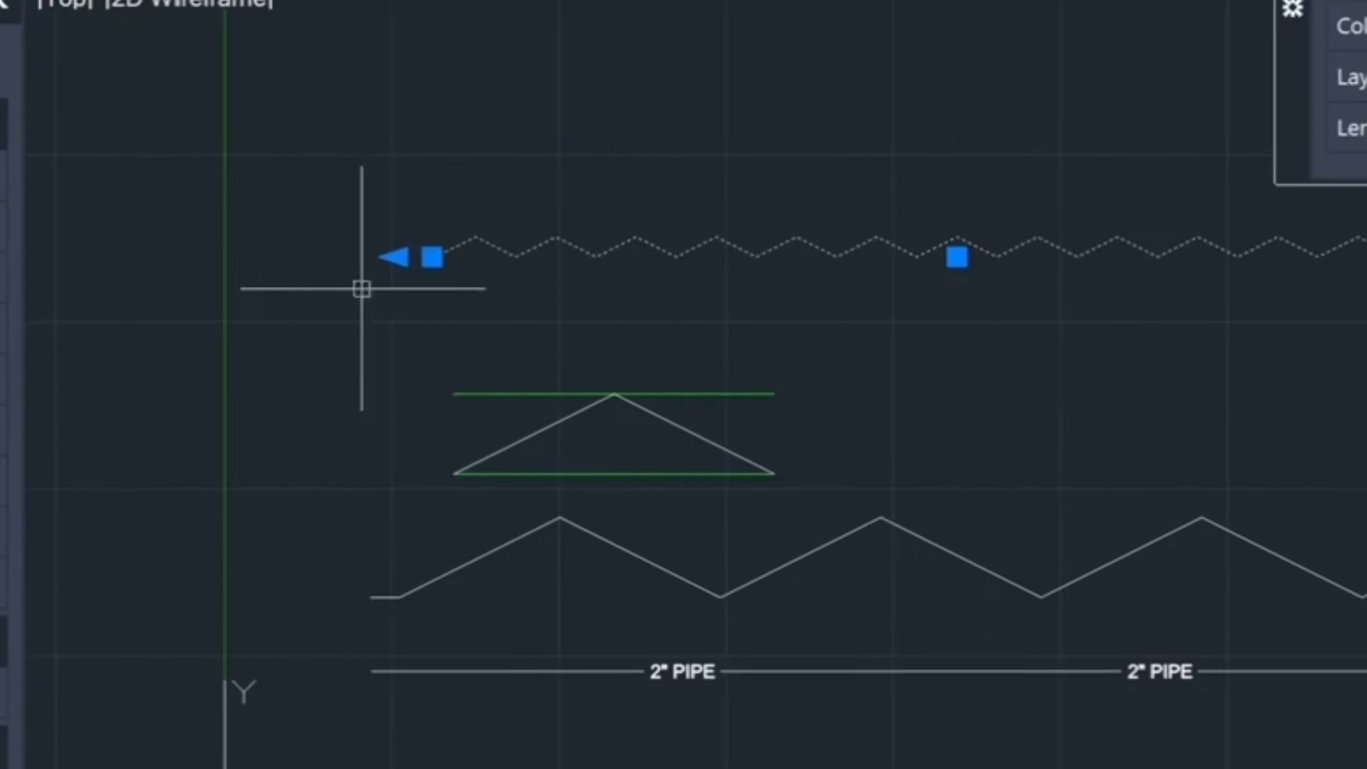
{"action": "key", "text": "Escape"}
{"action": "left_click", "coordinate": [837, 273]}
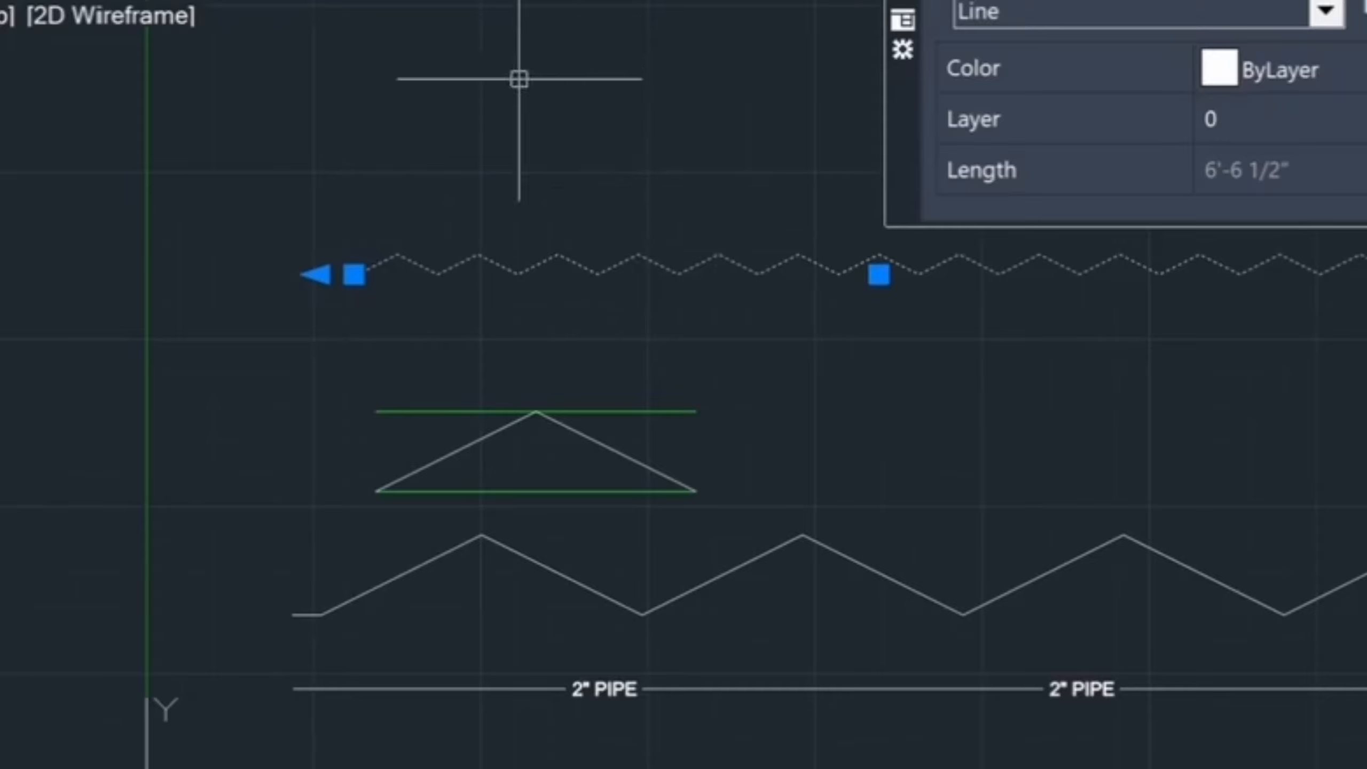
{"action": "key", "text": "Escape"}
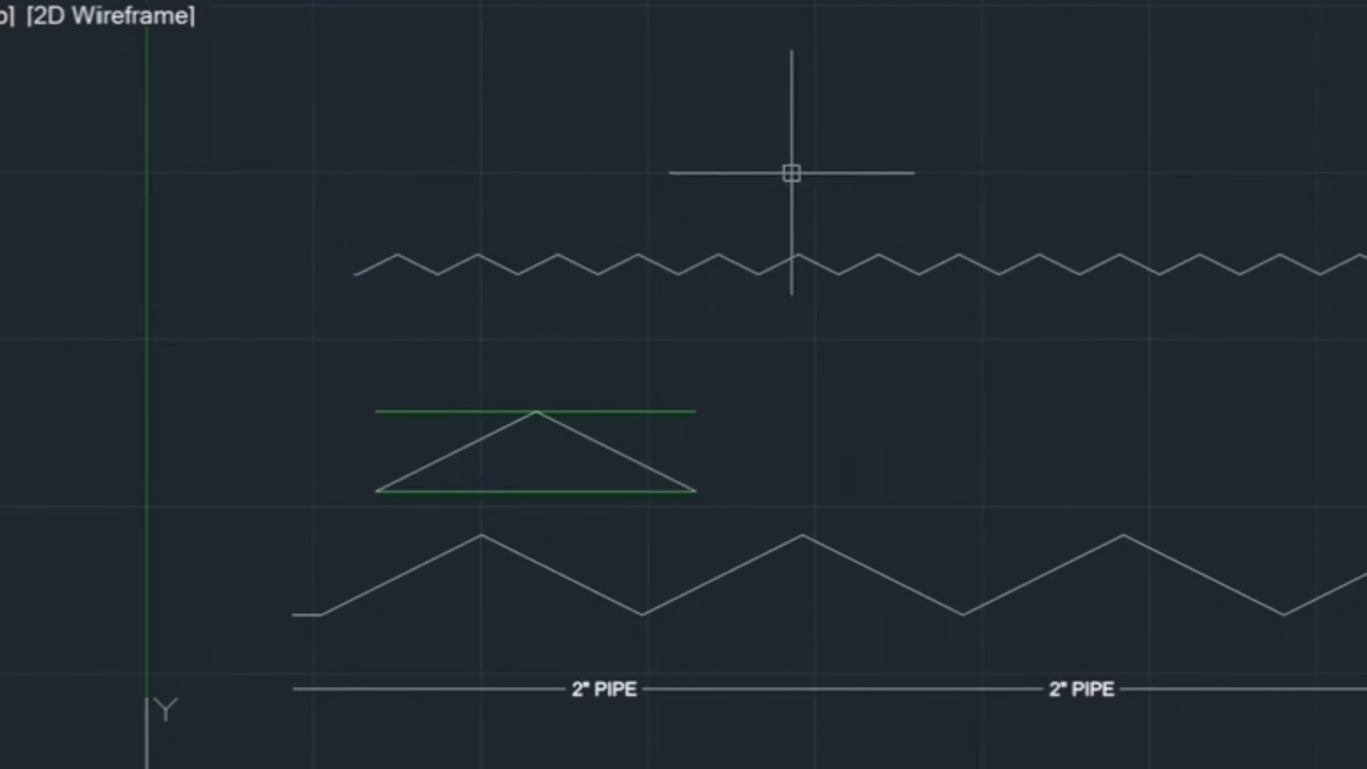